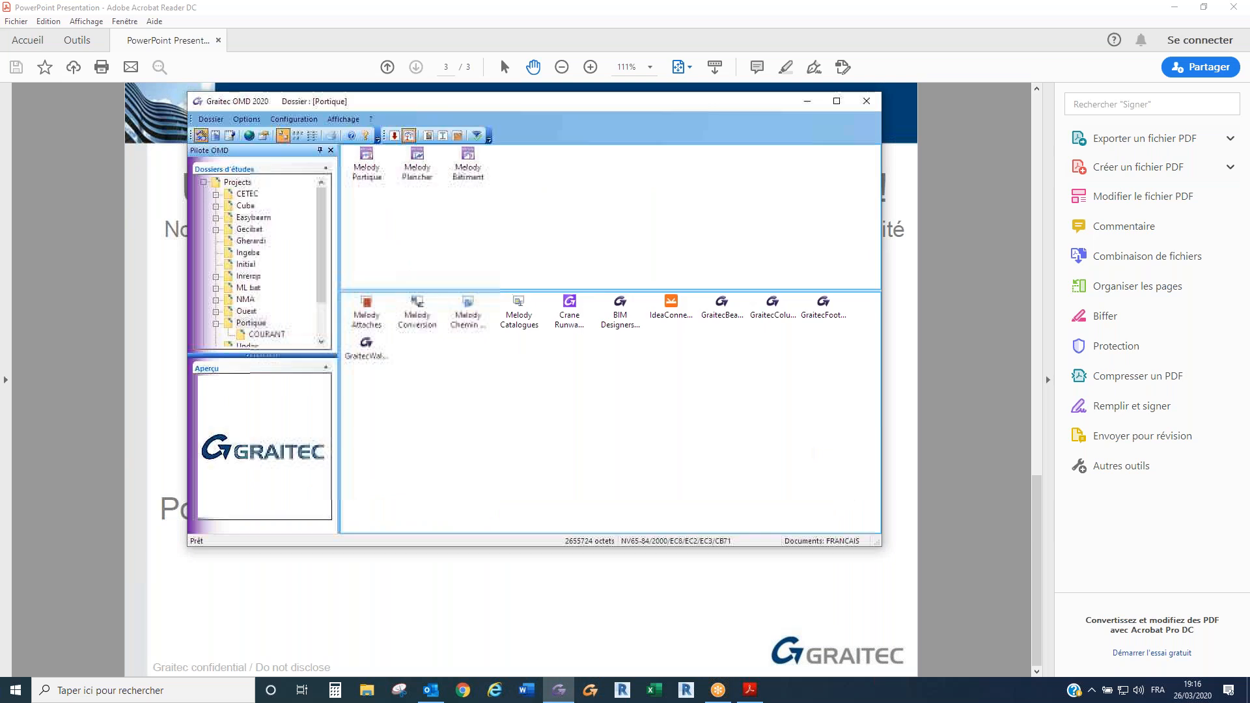
- Create a new study folder named Mel under Projects
right_click(247, 184)
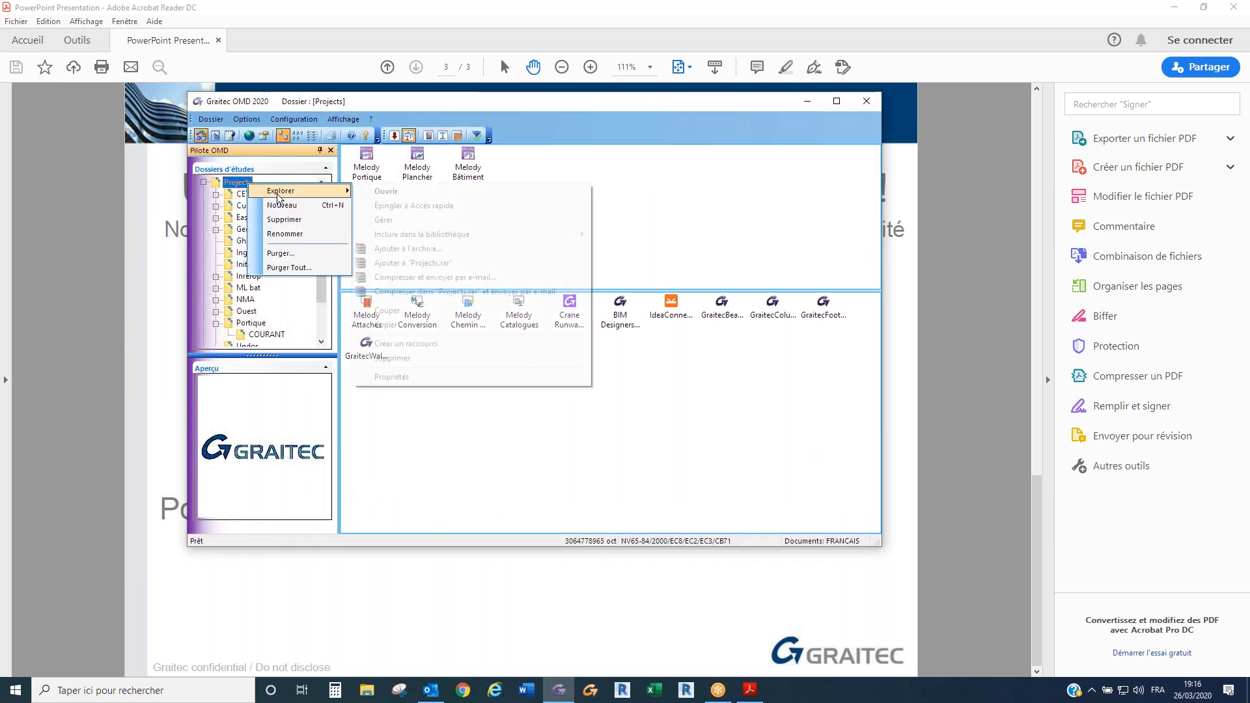
left_click(282, 205)
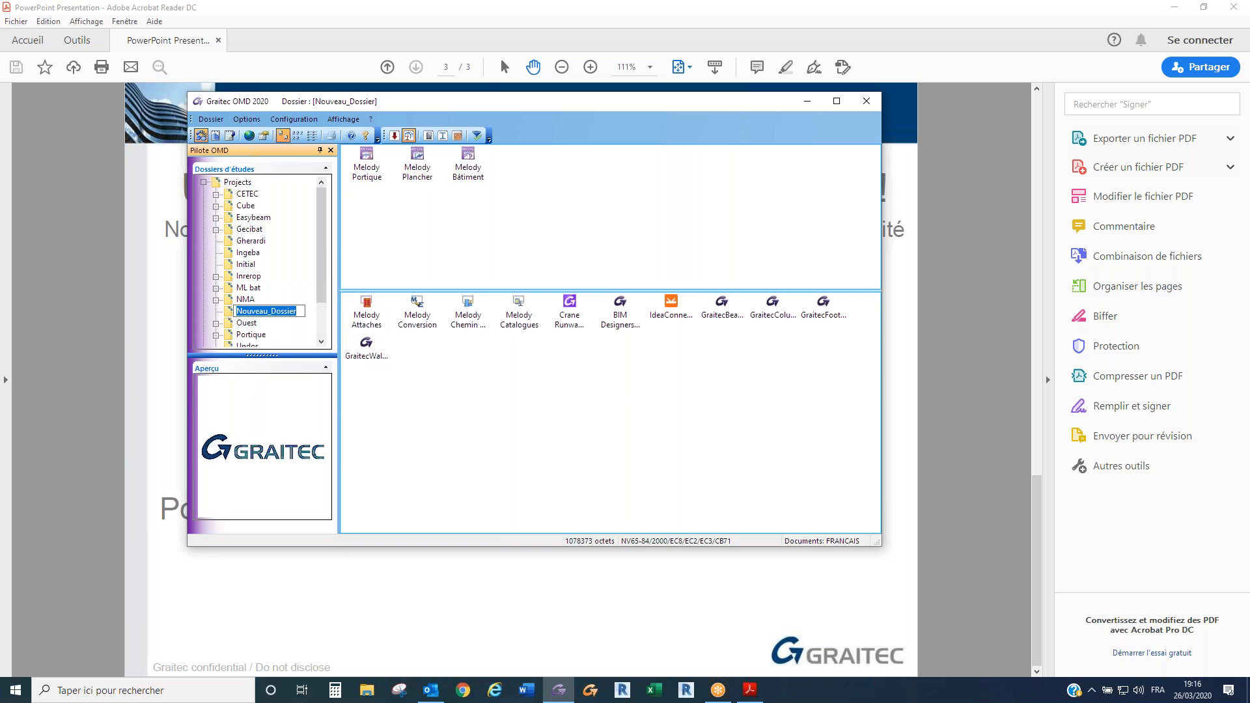
type("Mel")
key("Return")
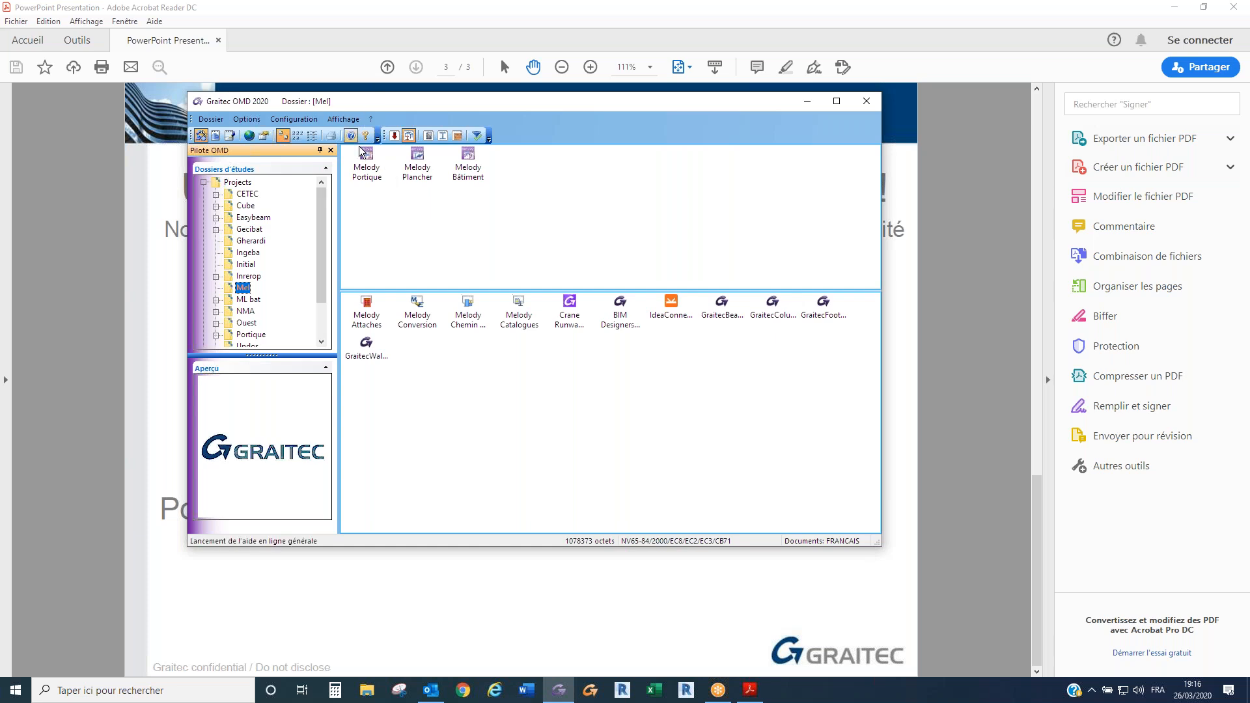
- Look through the Arche concrete applications, return to the Melody steel applications, and launch Melody Portique
left_click(394, 135)
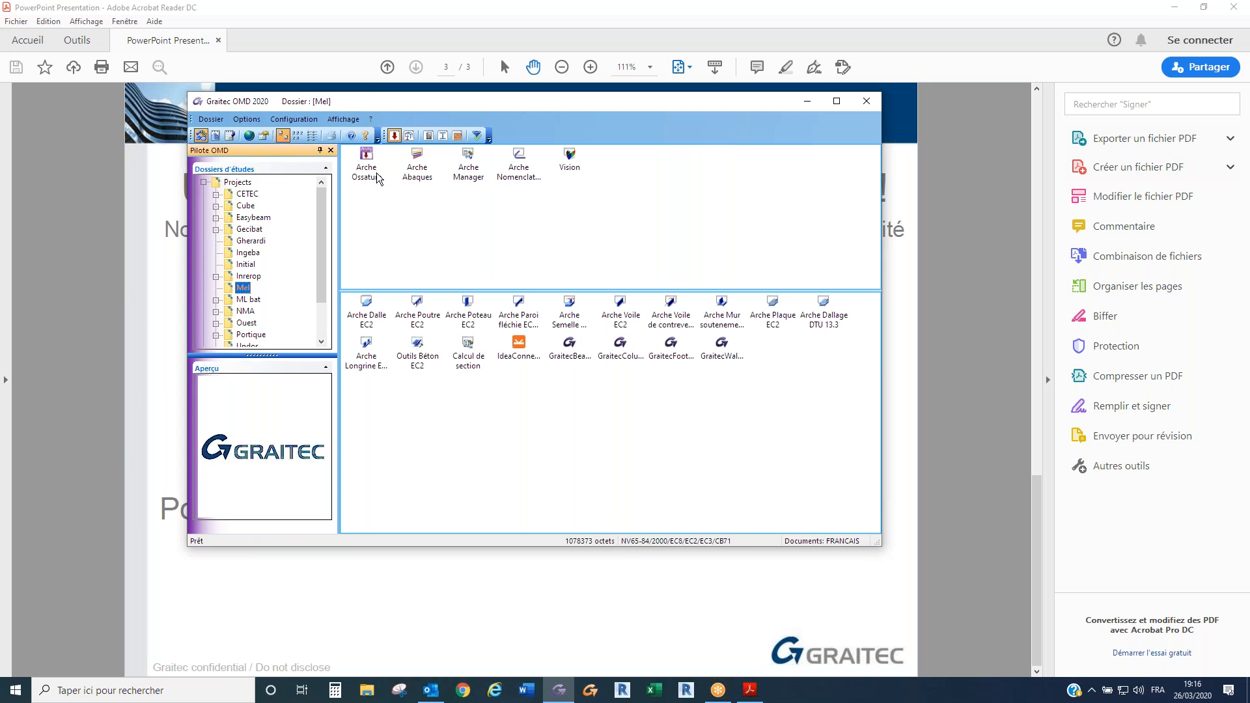
left_click(409, 135)
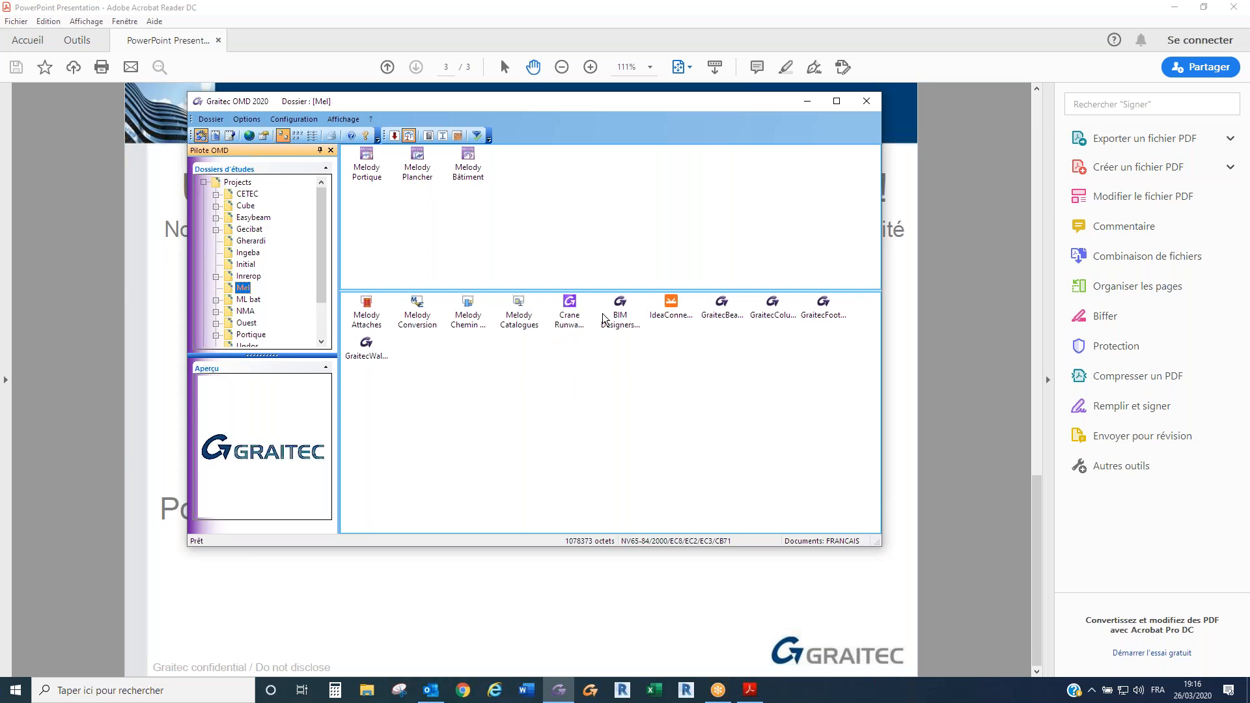
left_click(368, 170)
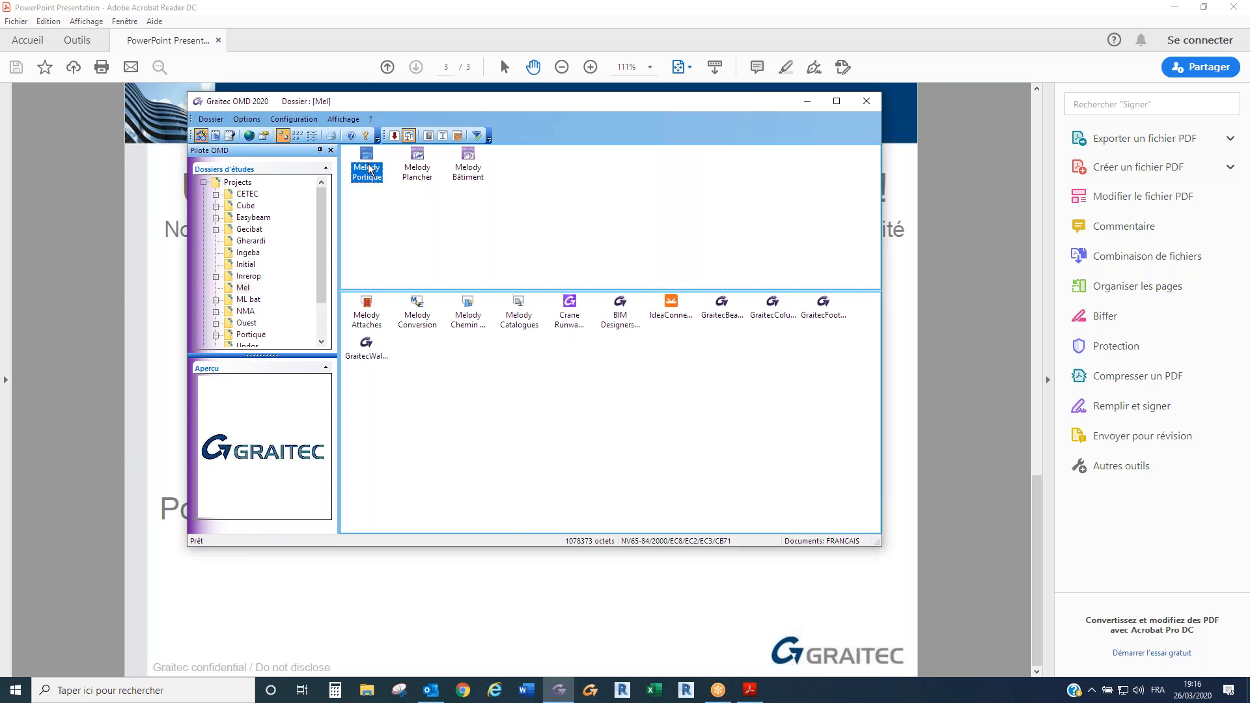
double_click(367, 170)
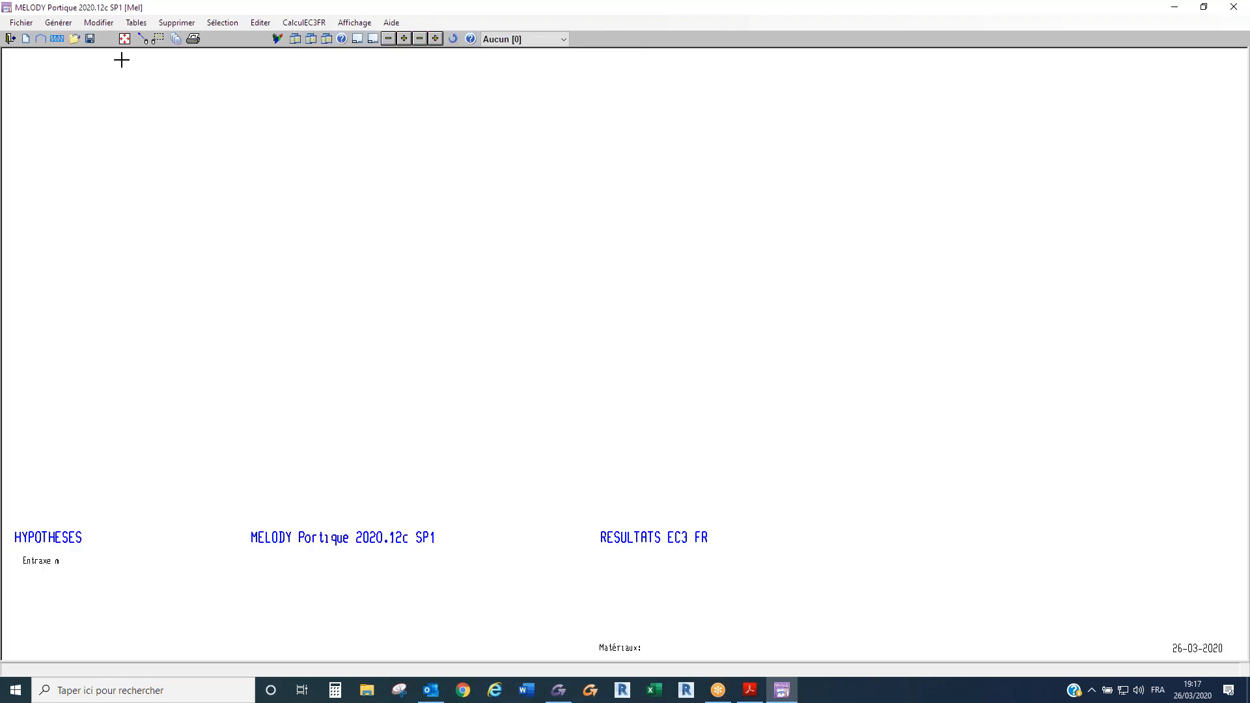
- Generate a new symmetrical portal frame with one 14 m span nave, 5 m columns and a 10% roof slope
left_click(42, 39)
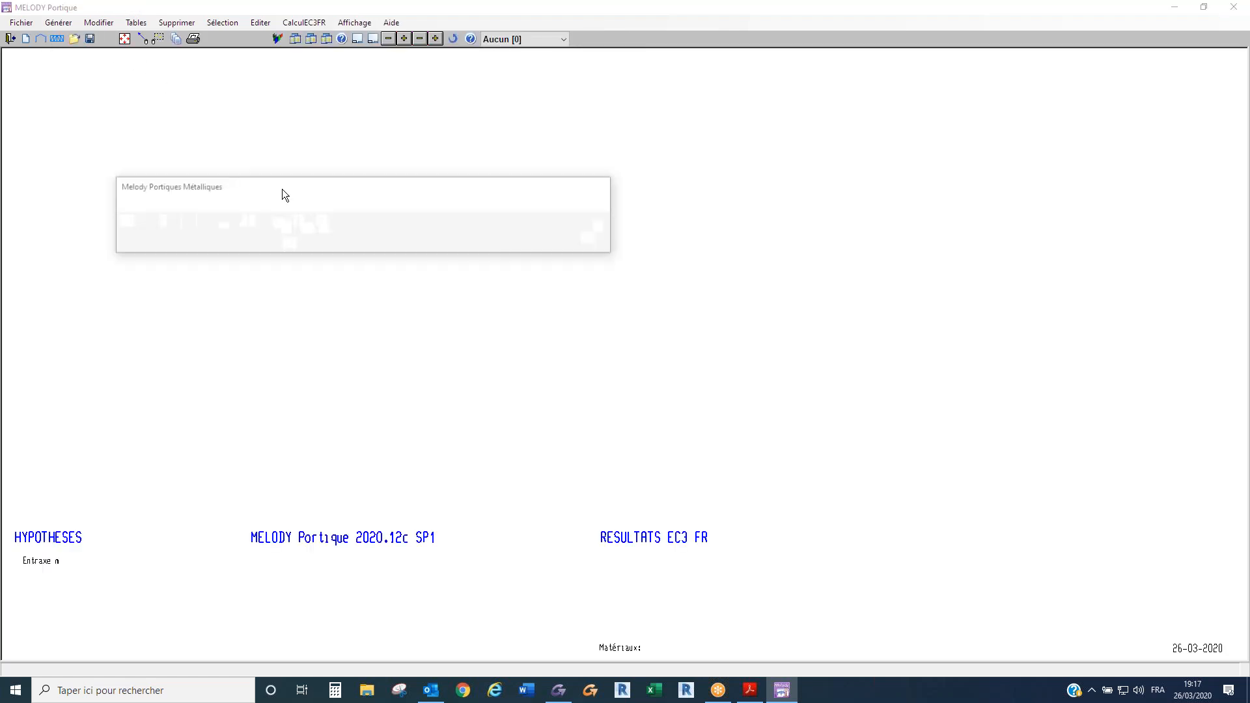
left_click(157, 222)
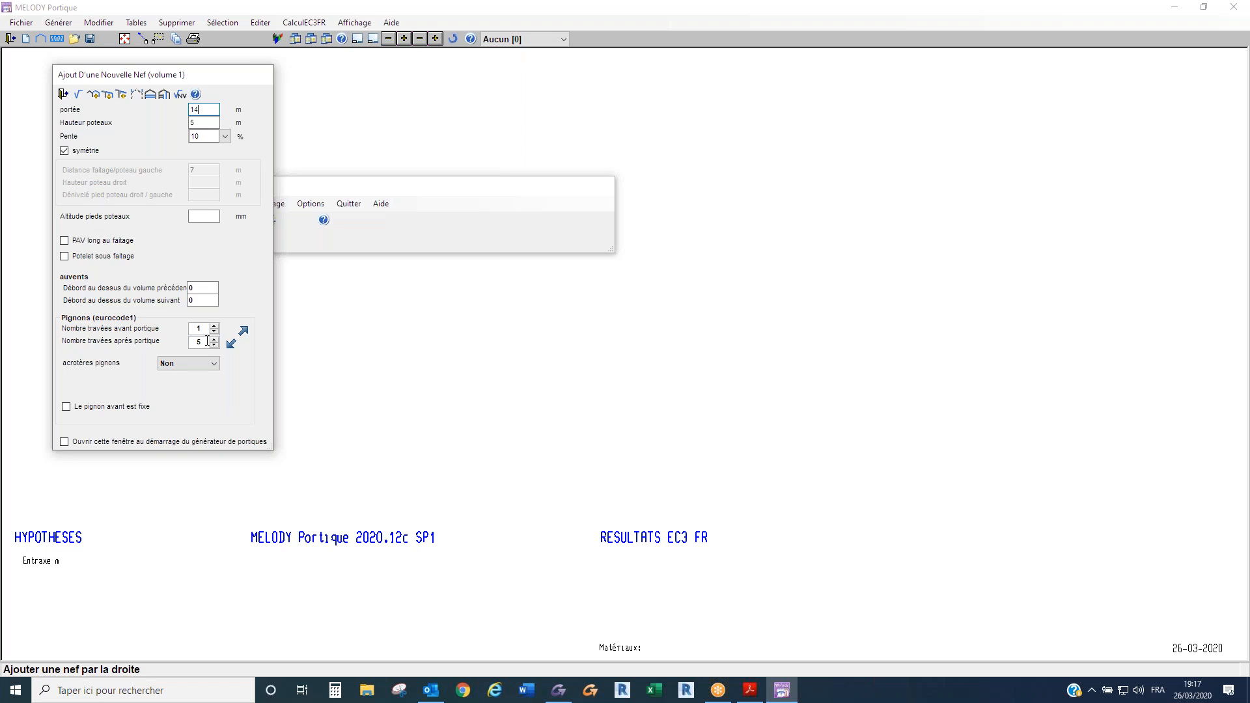
left_click(64, 94)
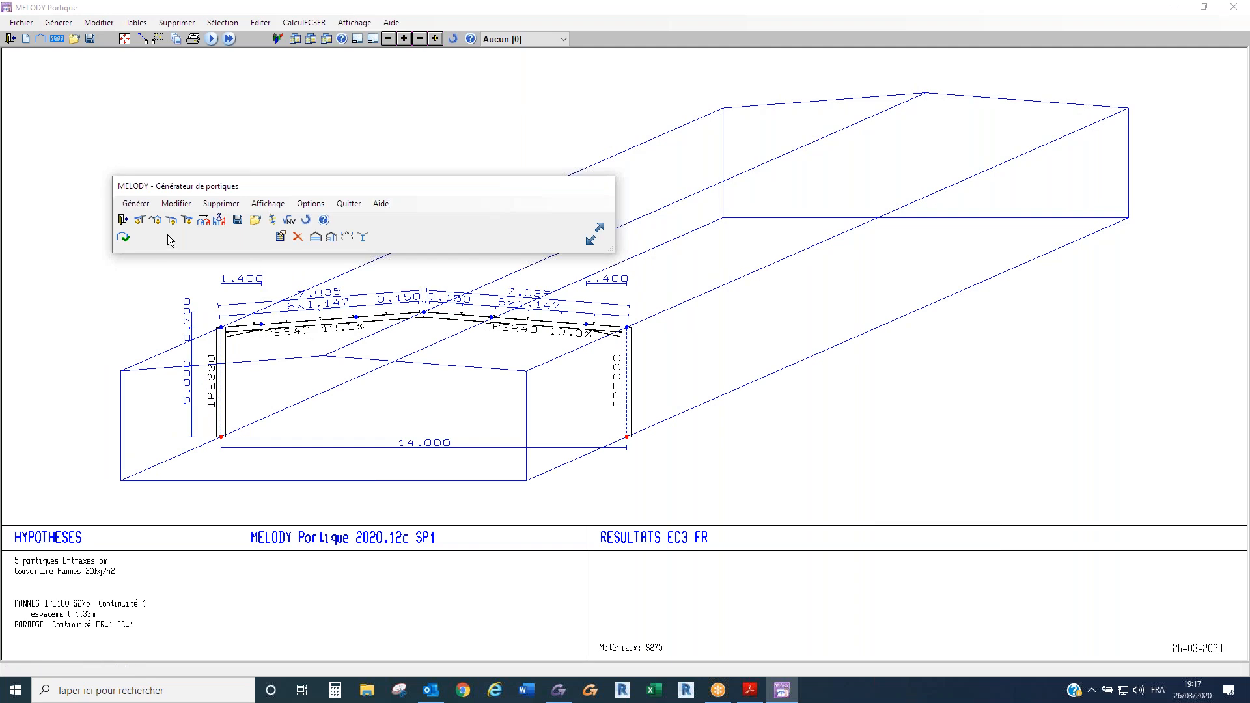
key("ctrl")
- Validate the generated structure, open the frame's climatic load generator, and set the metal design code to EC
left_click(300, 223)
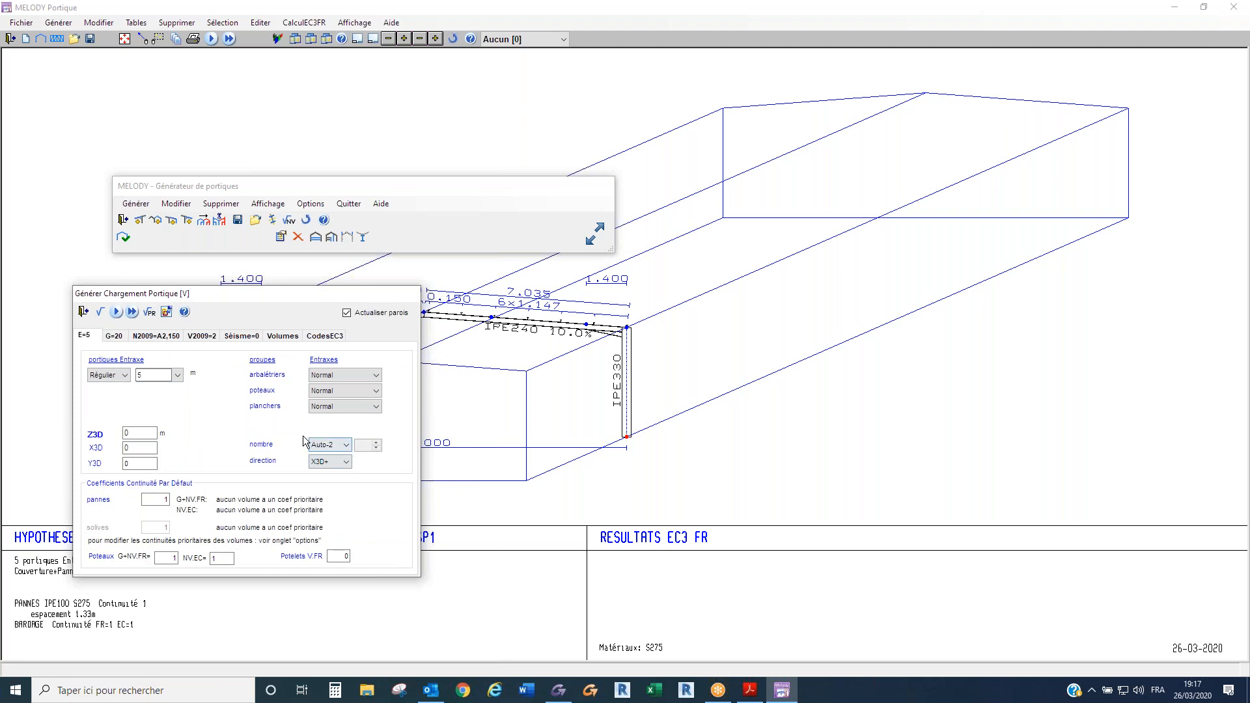
key("ctrl")
key("ctrl")
left_click(340, 337)
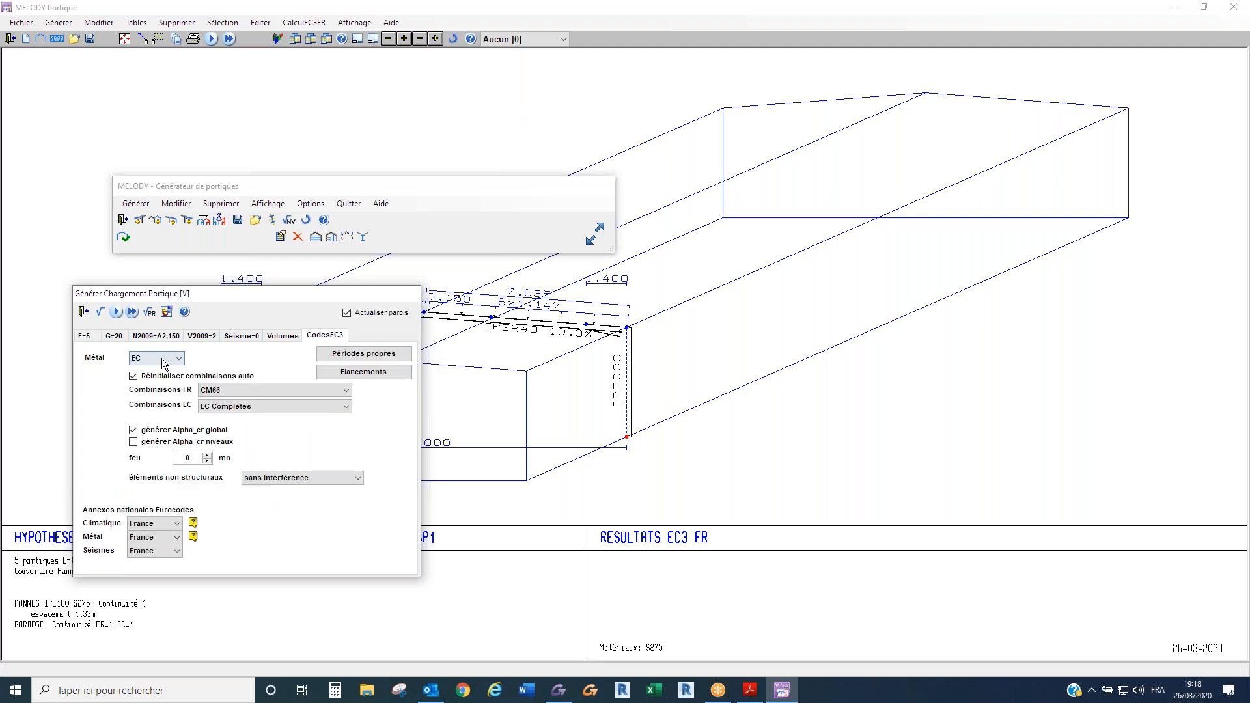
left_click(157, 358)
left_click(154, 383)
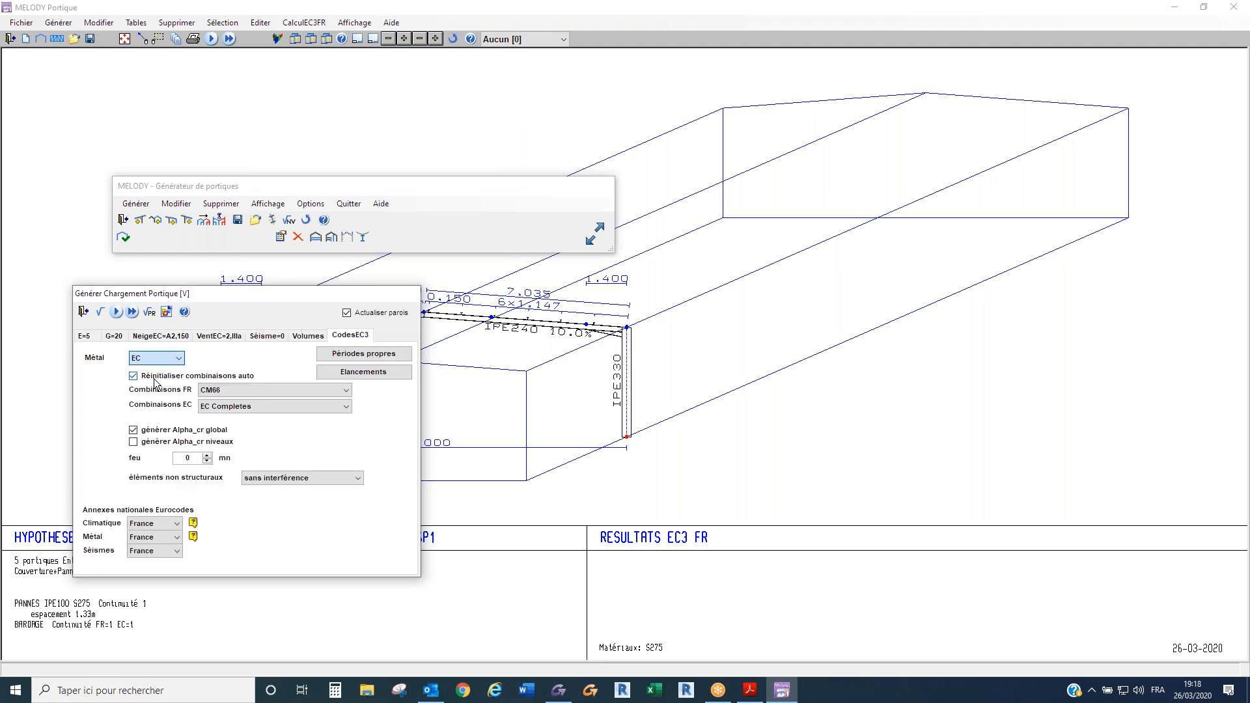
- Generate the EC1 loads with snow region A2 at 150 m altitude and wind region 2, terrain IIIa, and run the verification
left_click(162, 336)
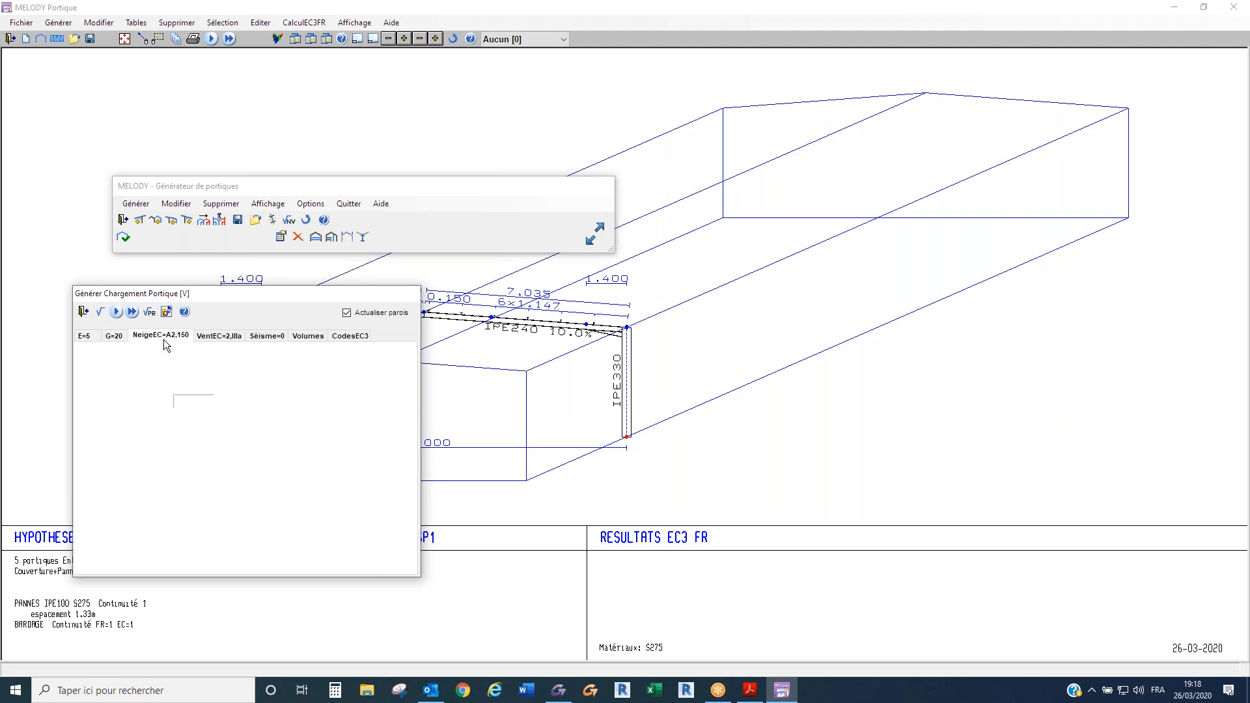
left_click(218, 335)
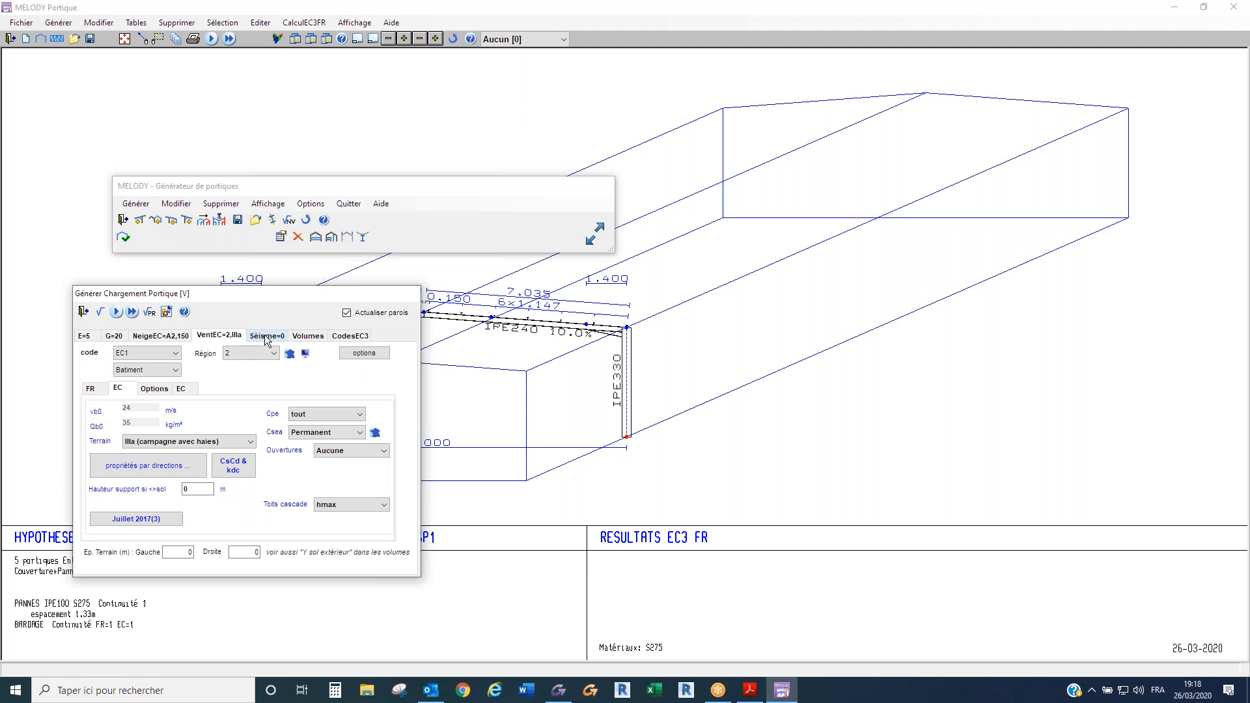
left_click(118, 314)
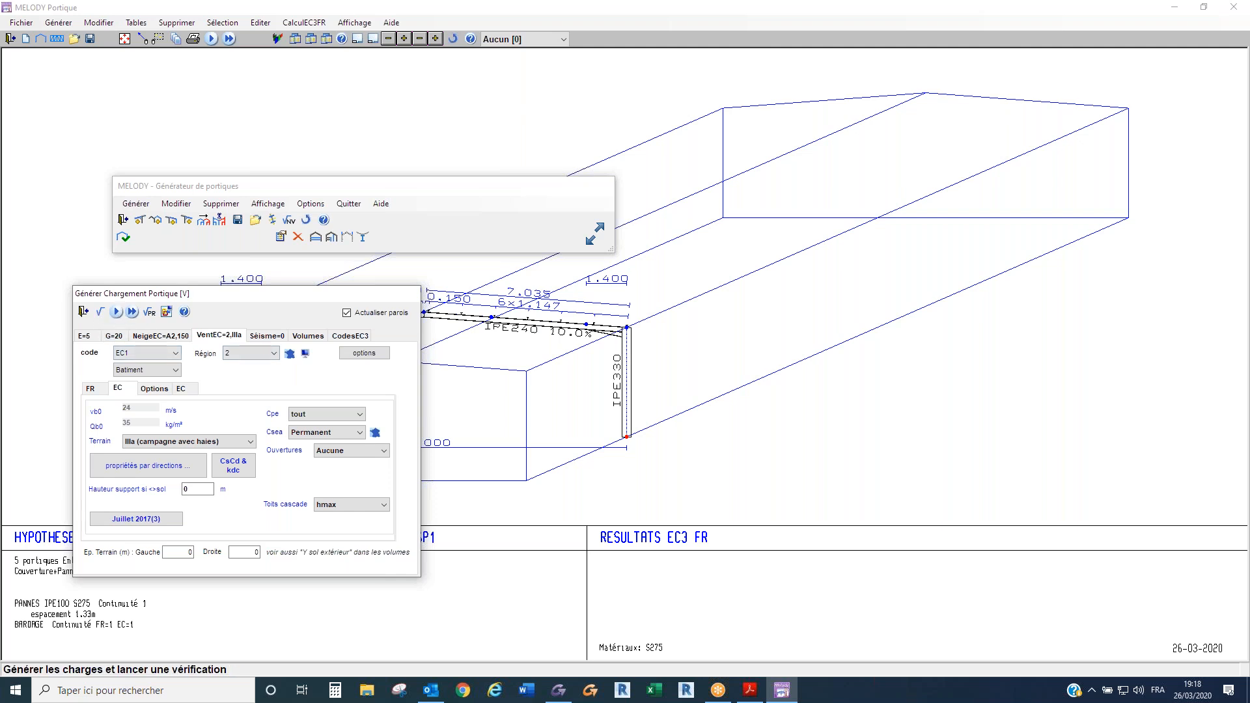
left_click(117, 314)
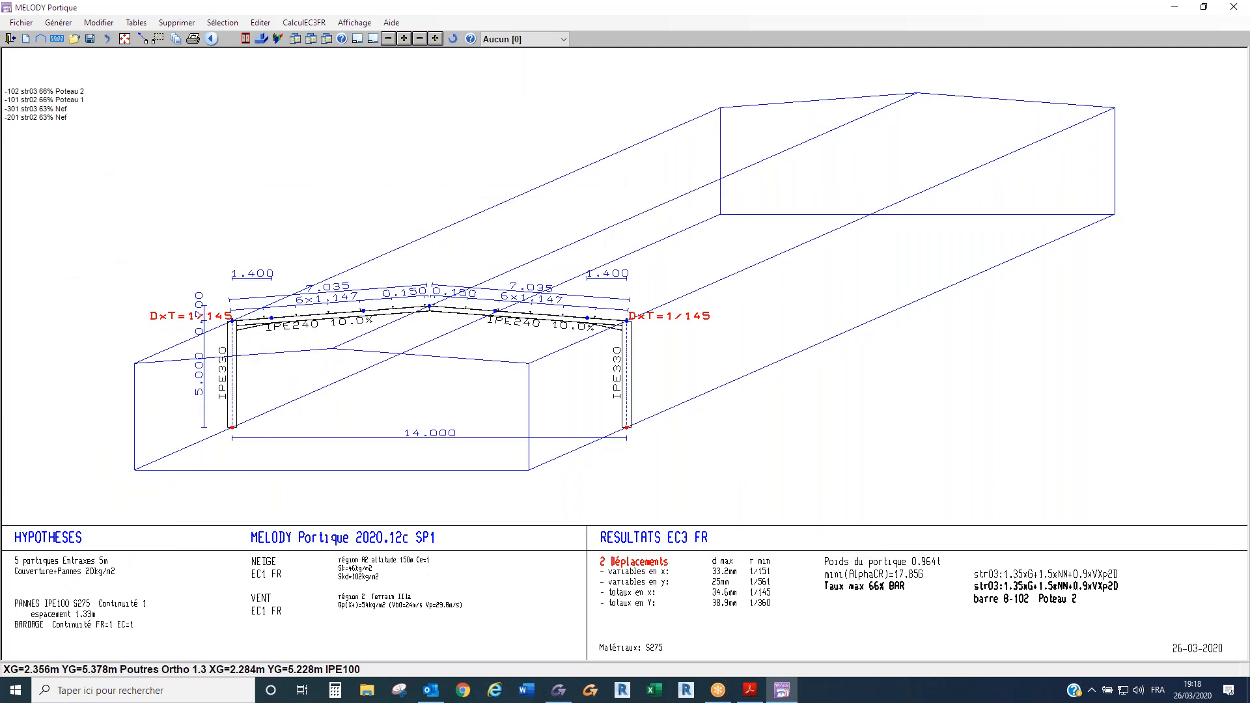
- Examine the VZp1D wind load case on the frame in 3D and 2D, and reset the load case display to Aucun
left_click(514, 41)
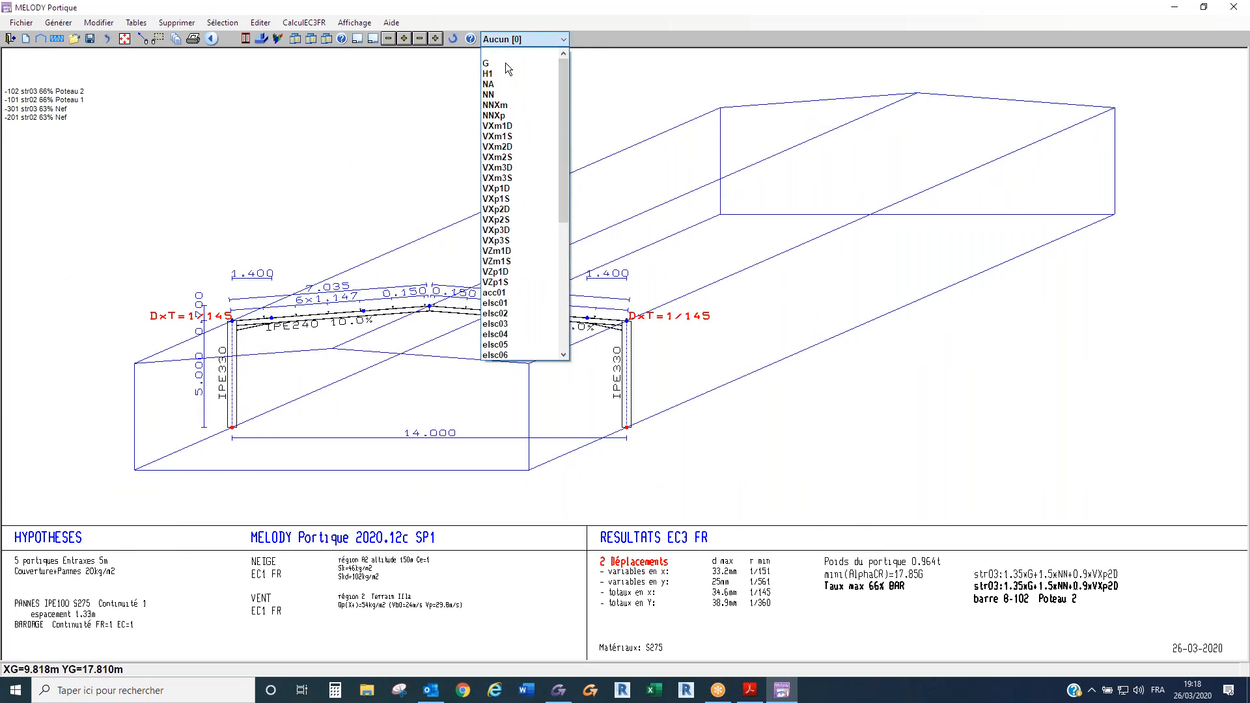
left_click(507, 274)
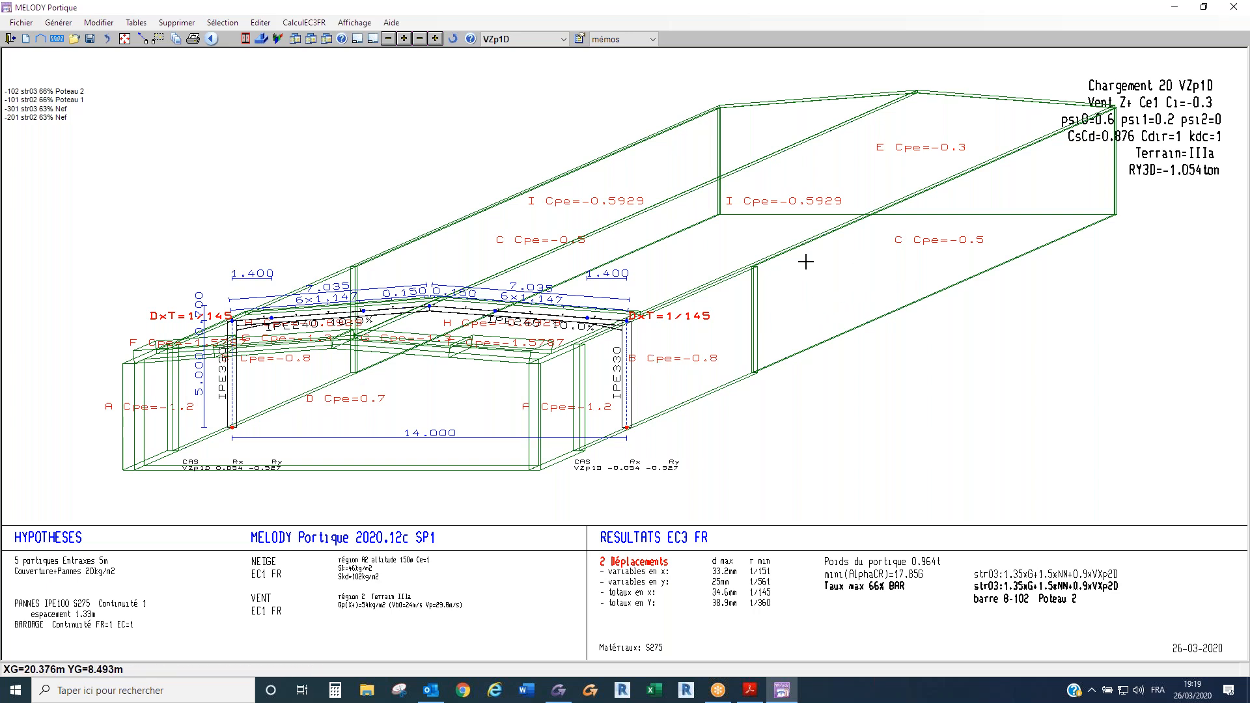
left_click(599, 358)
left_click(516, 39)
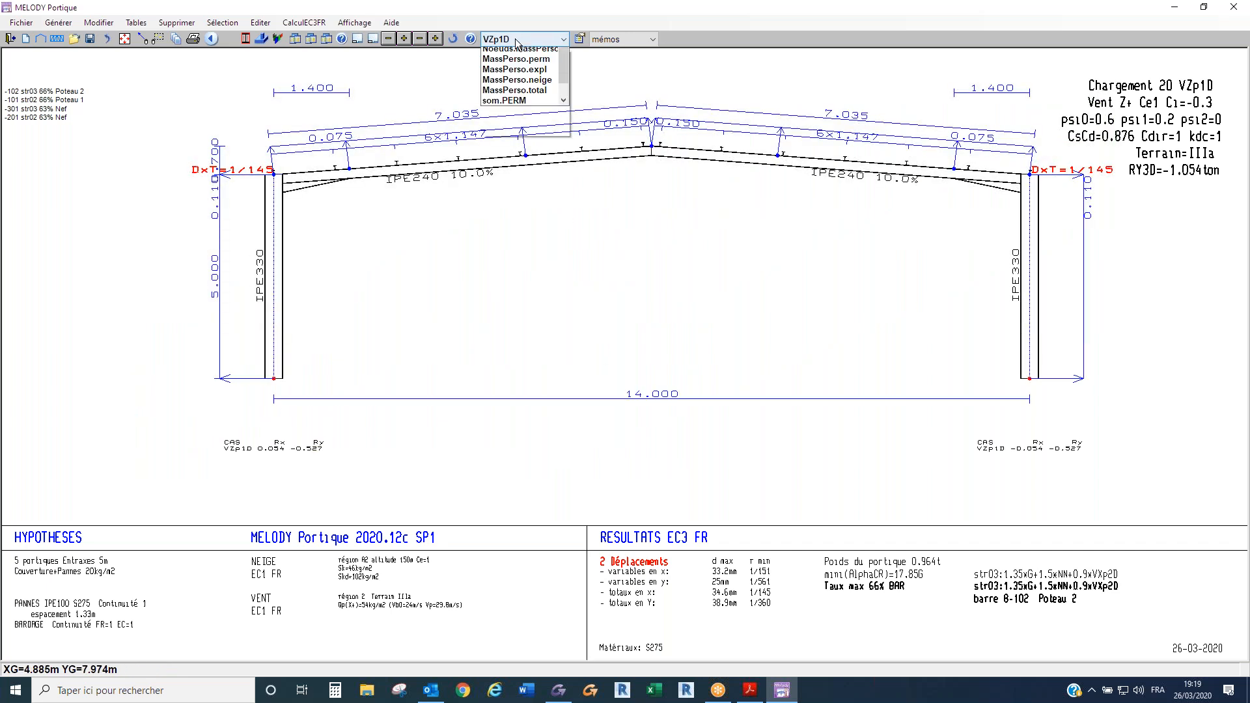
scroll(516, 60, "up", 2)
scroll(515, 59, "up", 5)
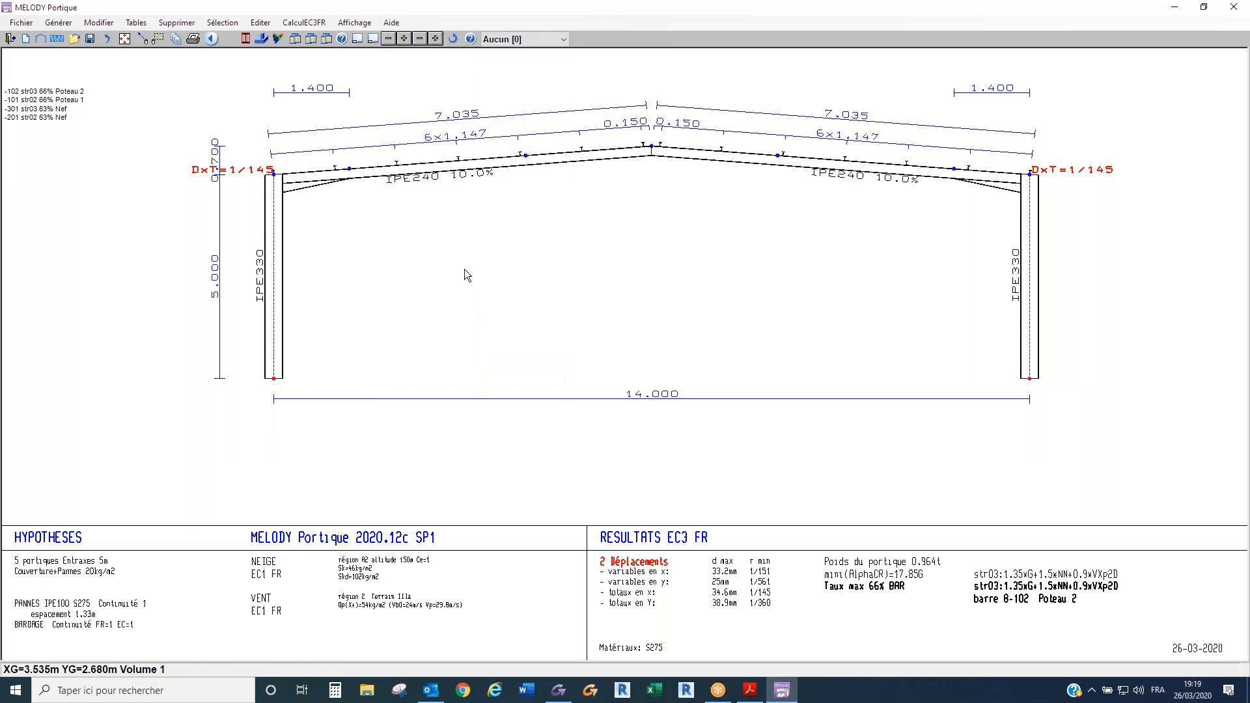
- Lengthen the haunches at both ends of the frame's rafters to 1.700 m
scroll(463, 268, "up", 1)
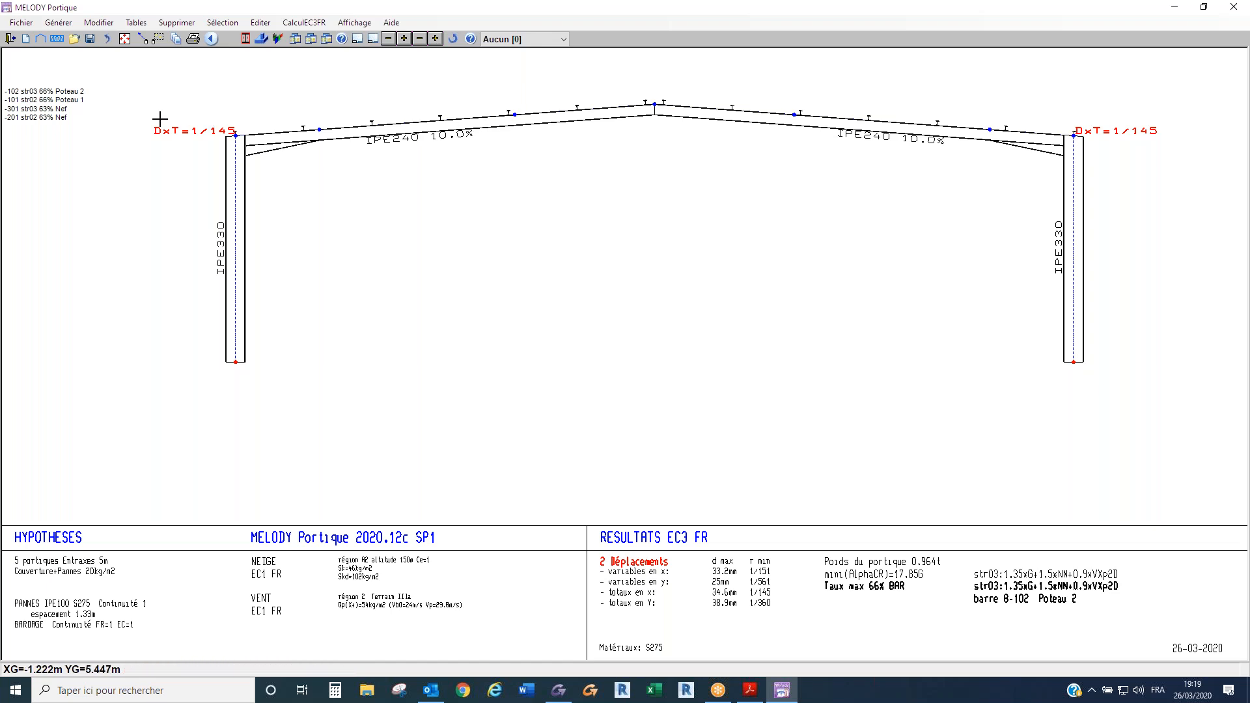
left_click(142, 41)
left_click(107, 57)
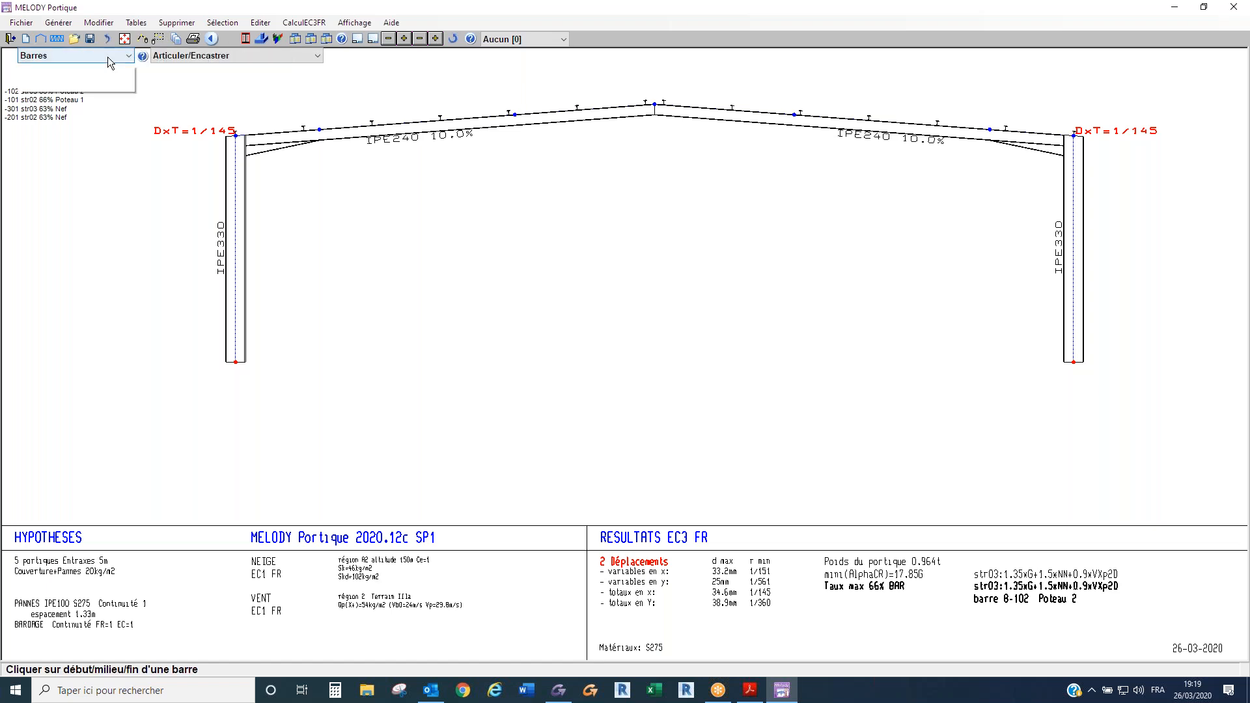
left_click(79, 283)
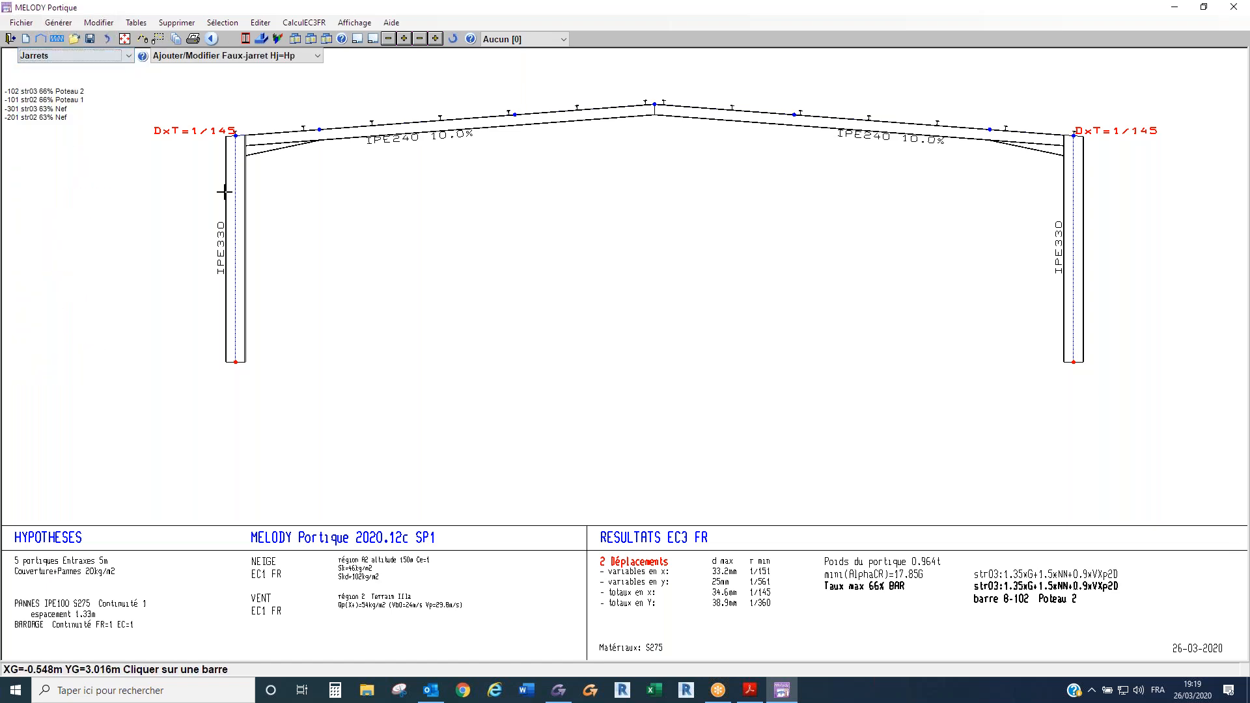
left_click(229, 56)
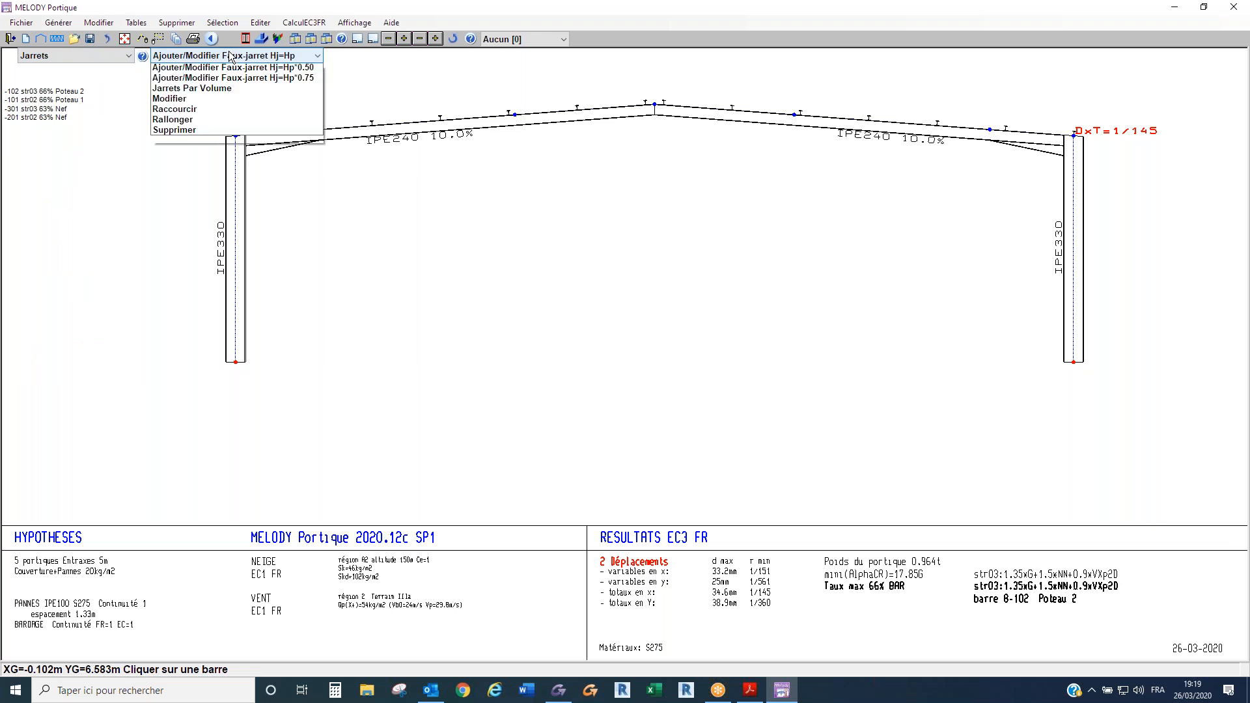
left_click(220, 120)
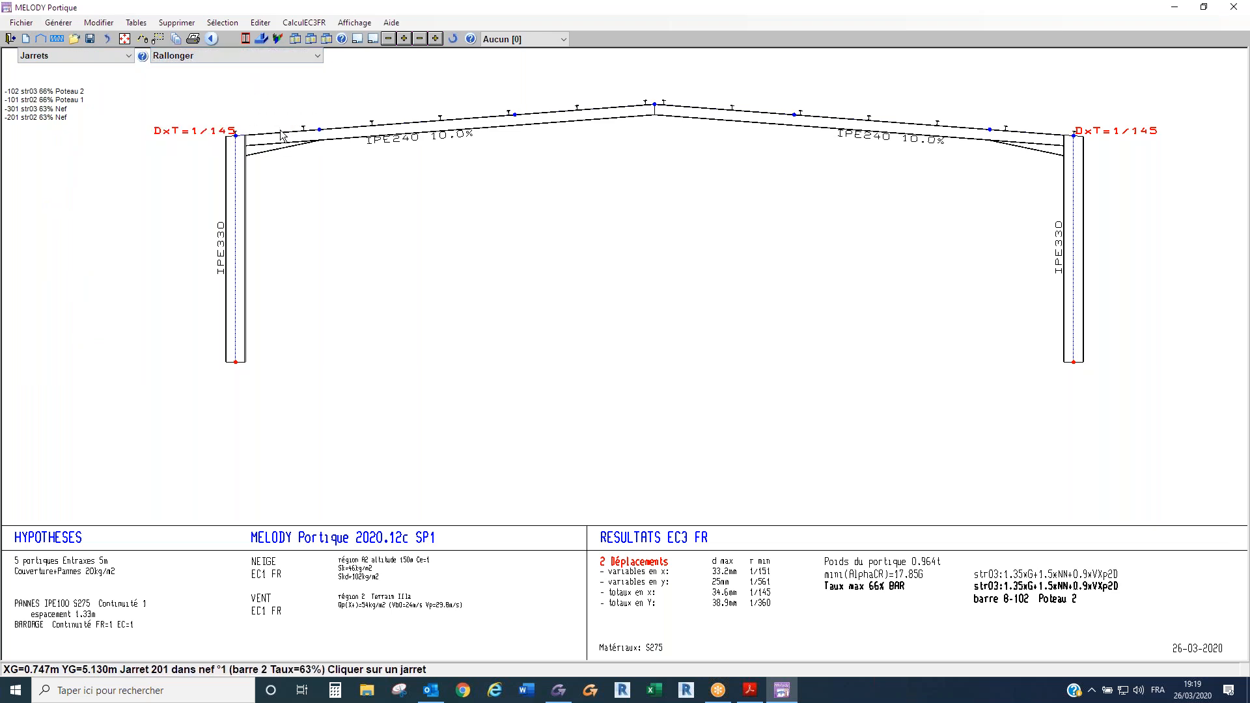
left_click(281, 135)
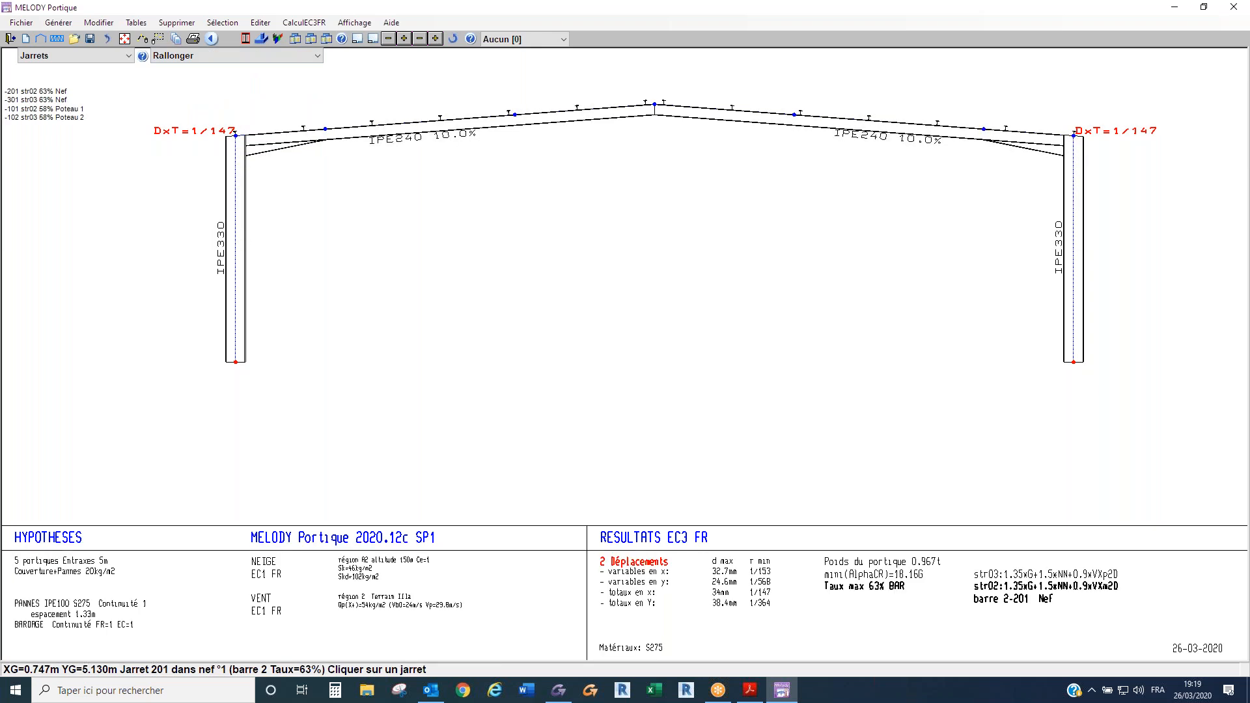
left_click(281, 132)
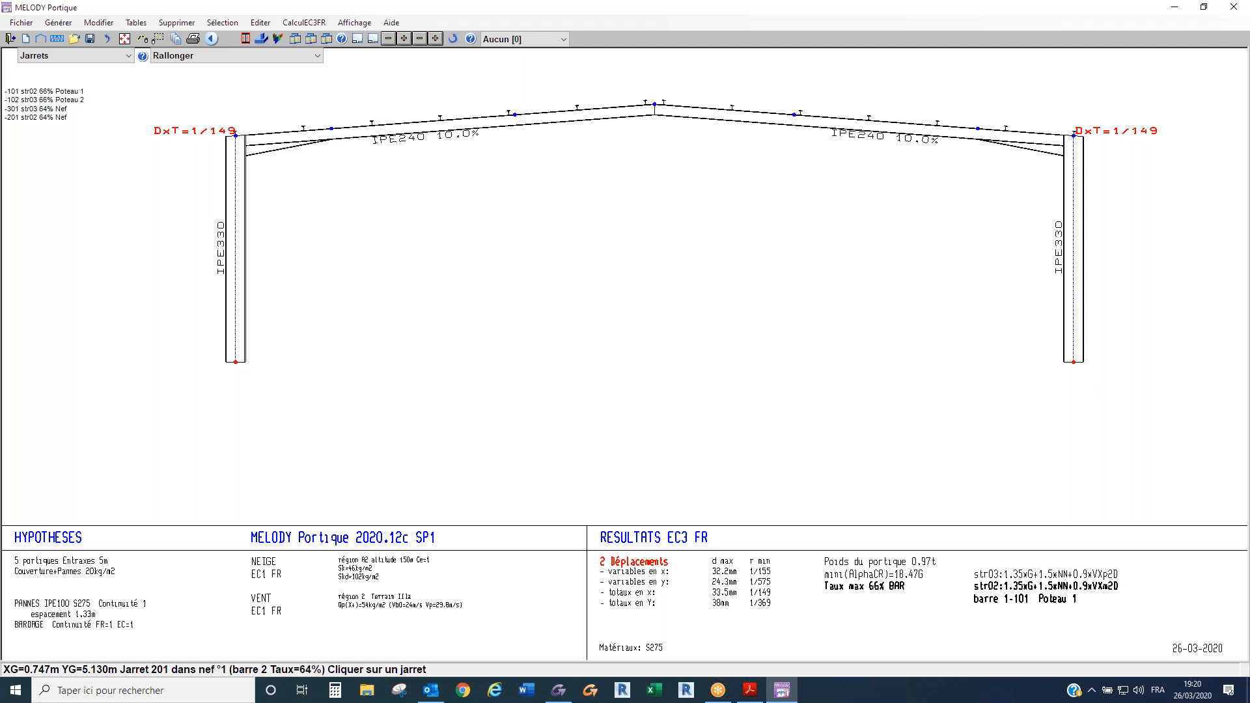
left_click(281, 132)
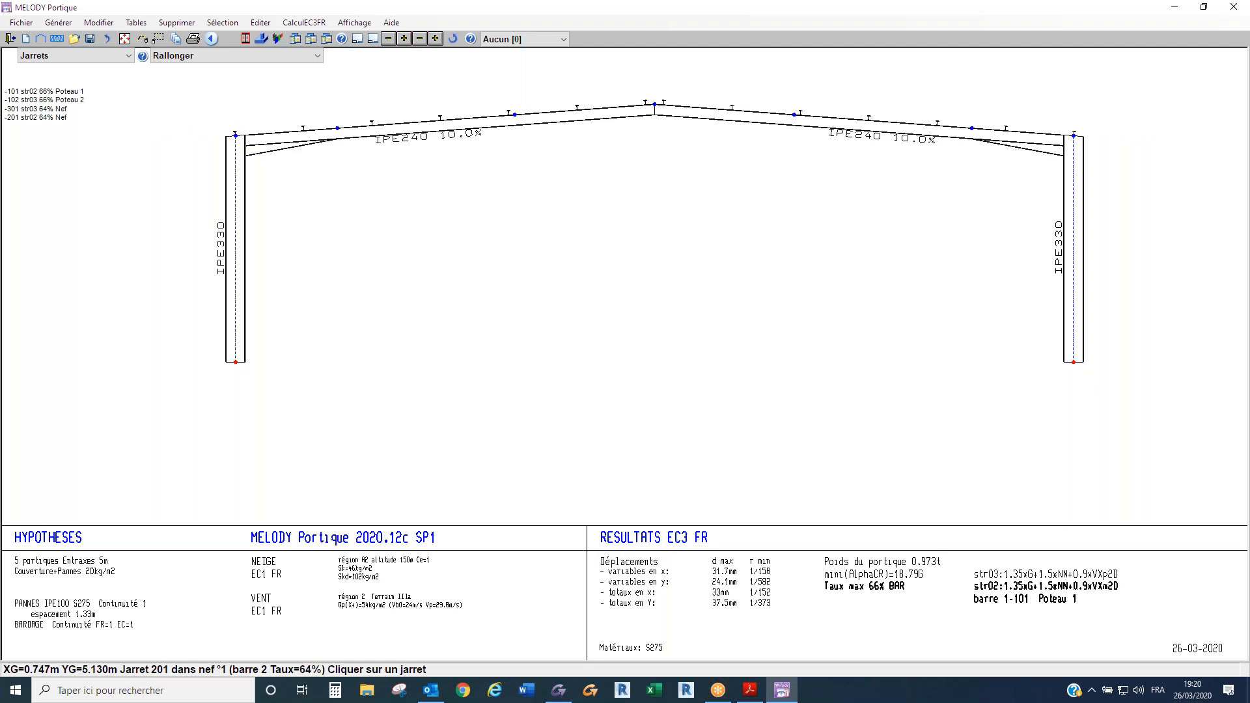
key("Escape")
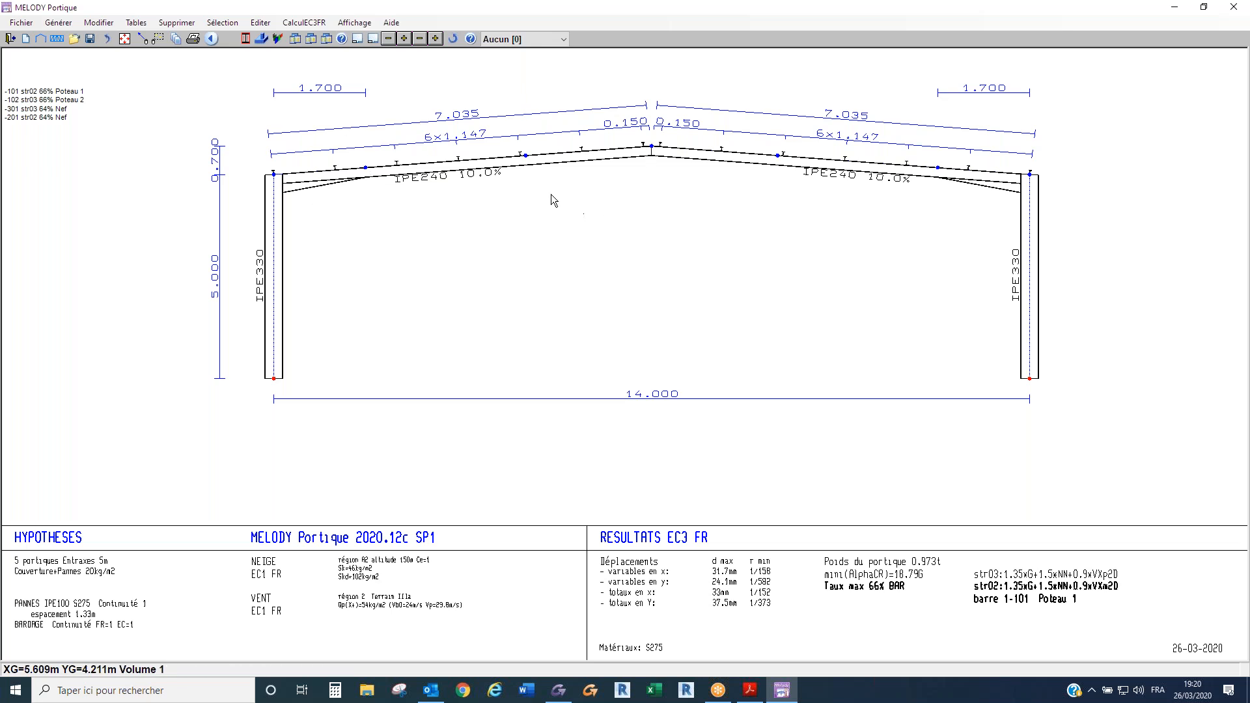
- Save the frame in MELODY format as Courant in the Mel project folder
left_click(22, 24)
left_click(39, 79)
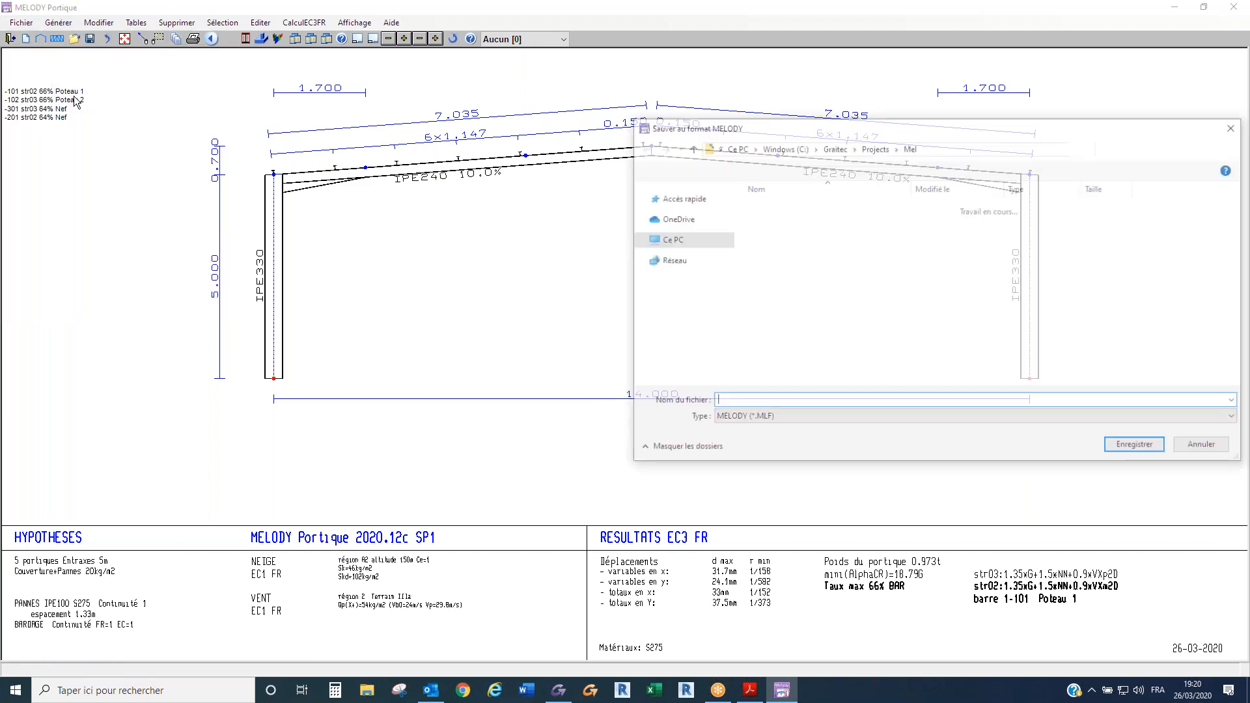
type("Cop")
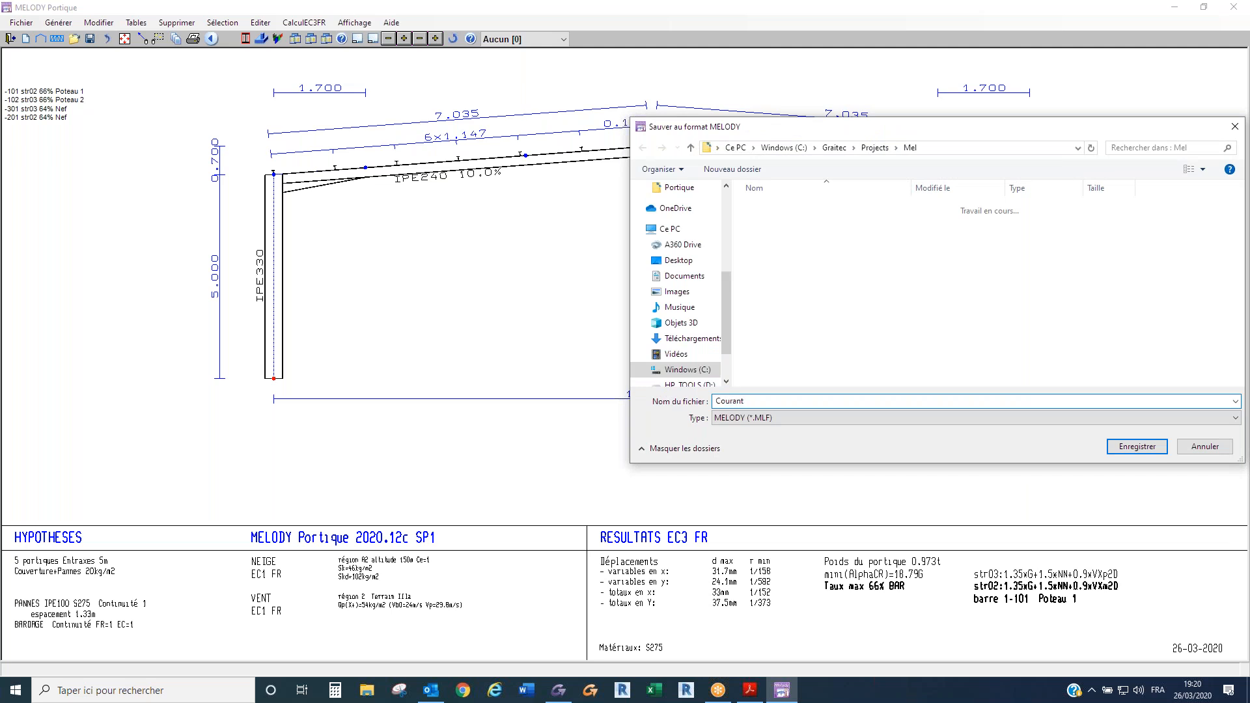
key("Return")
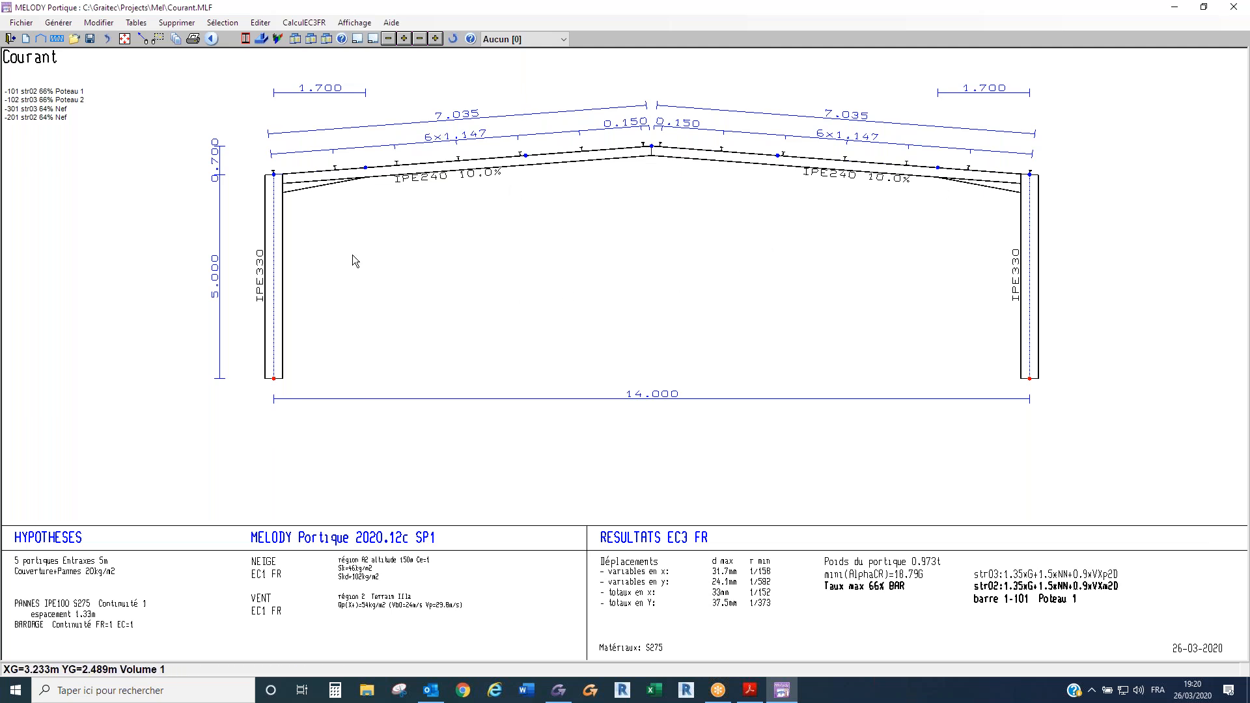
- Generate a new frame from the 14 m nave and switch it from a standard frame to the first gable, Pignon1
left_click(40, 43)
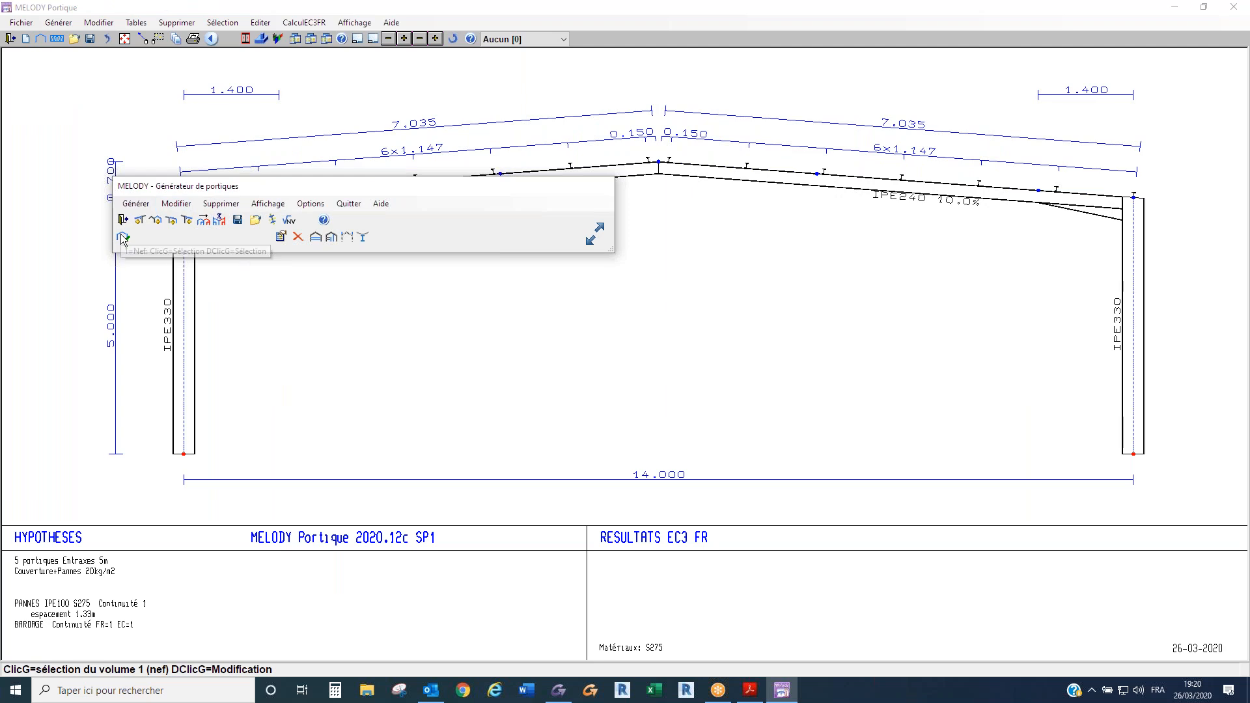
left_click(122, 238)
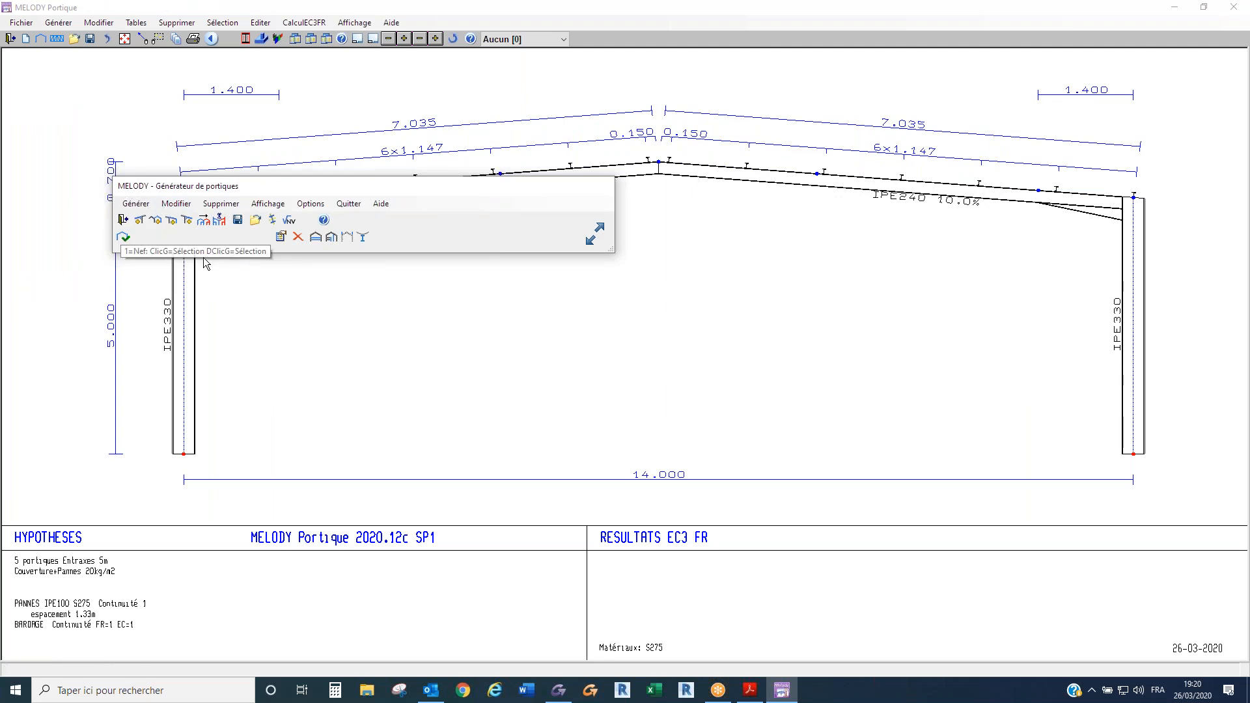
right_click(590, 246)
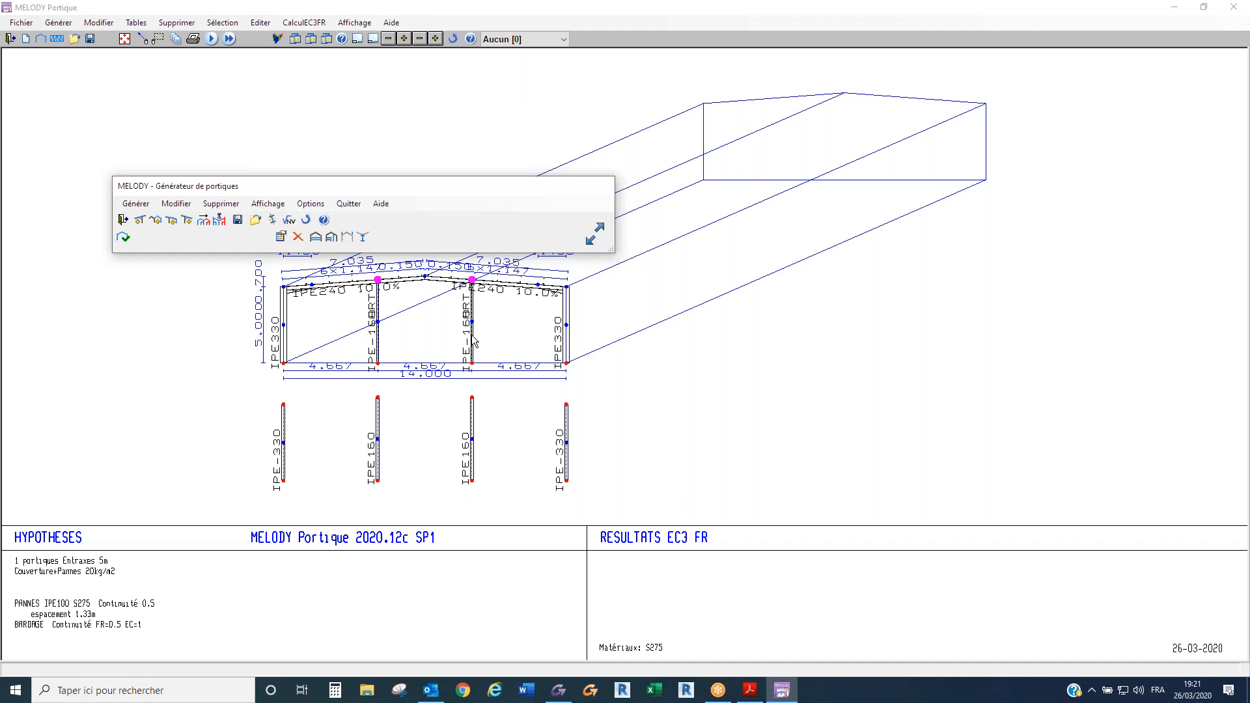
left_click(471, 464)
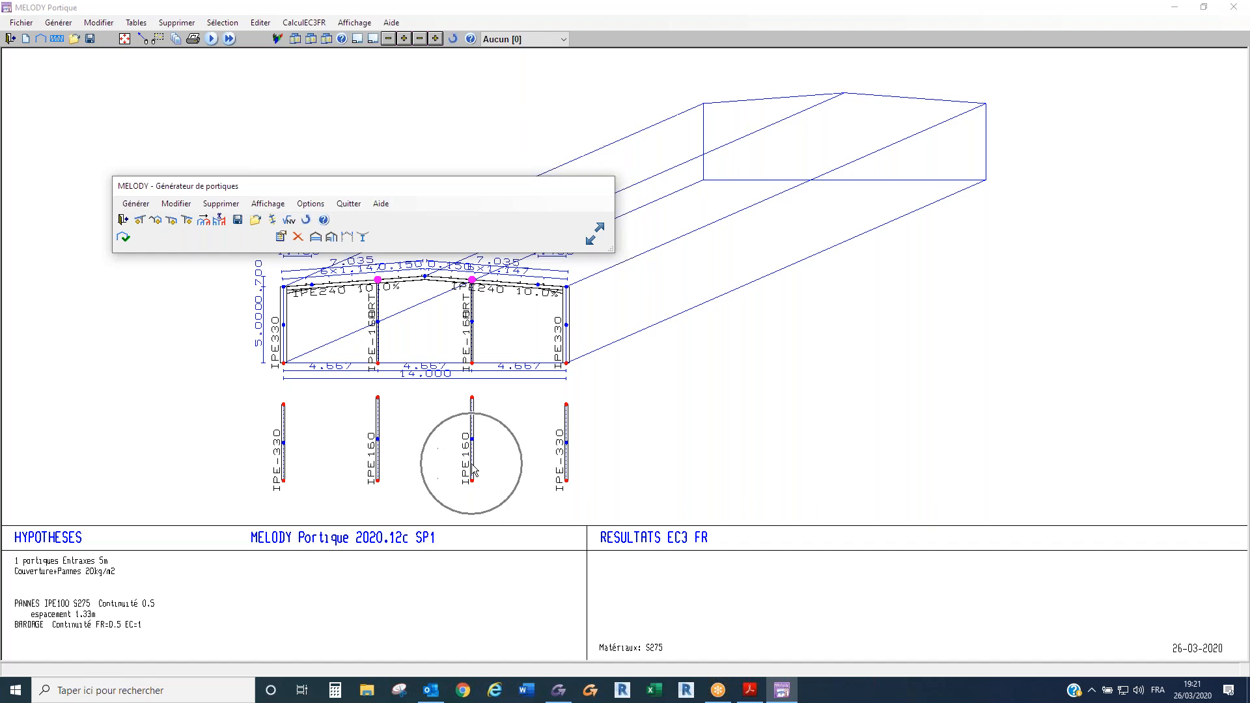
left_click(483, 345)
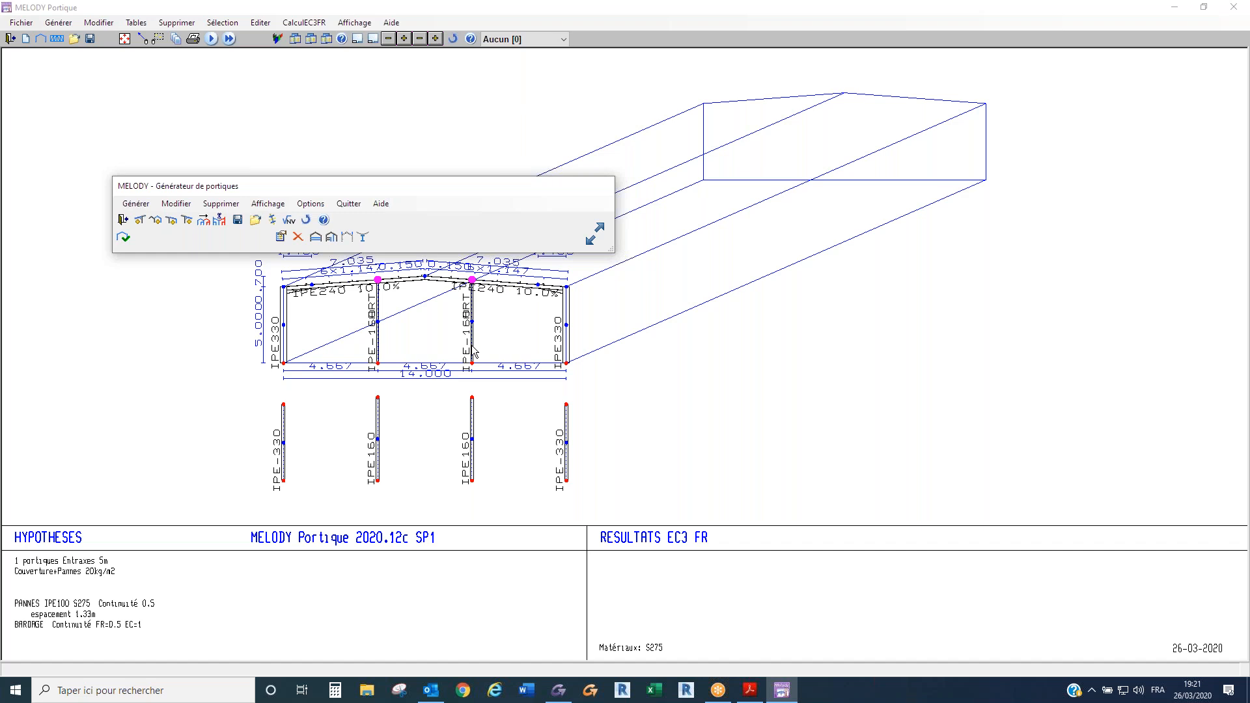
key("ctrl")
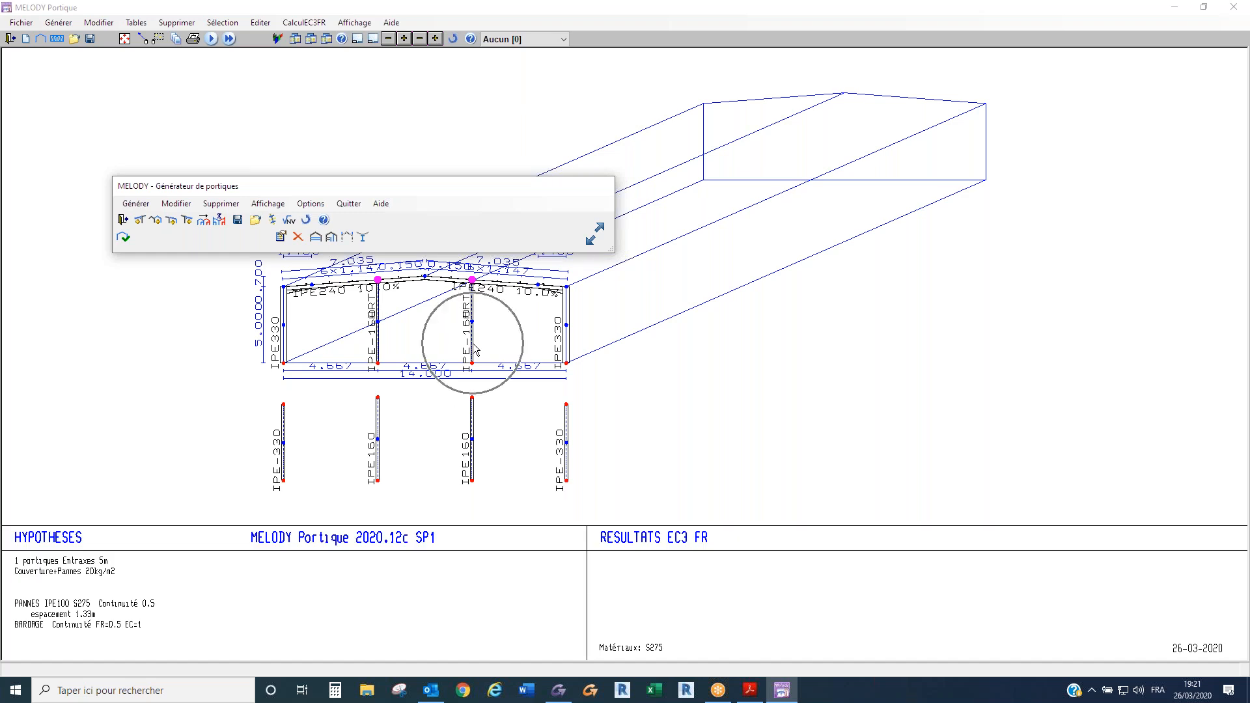
key("ctrl")
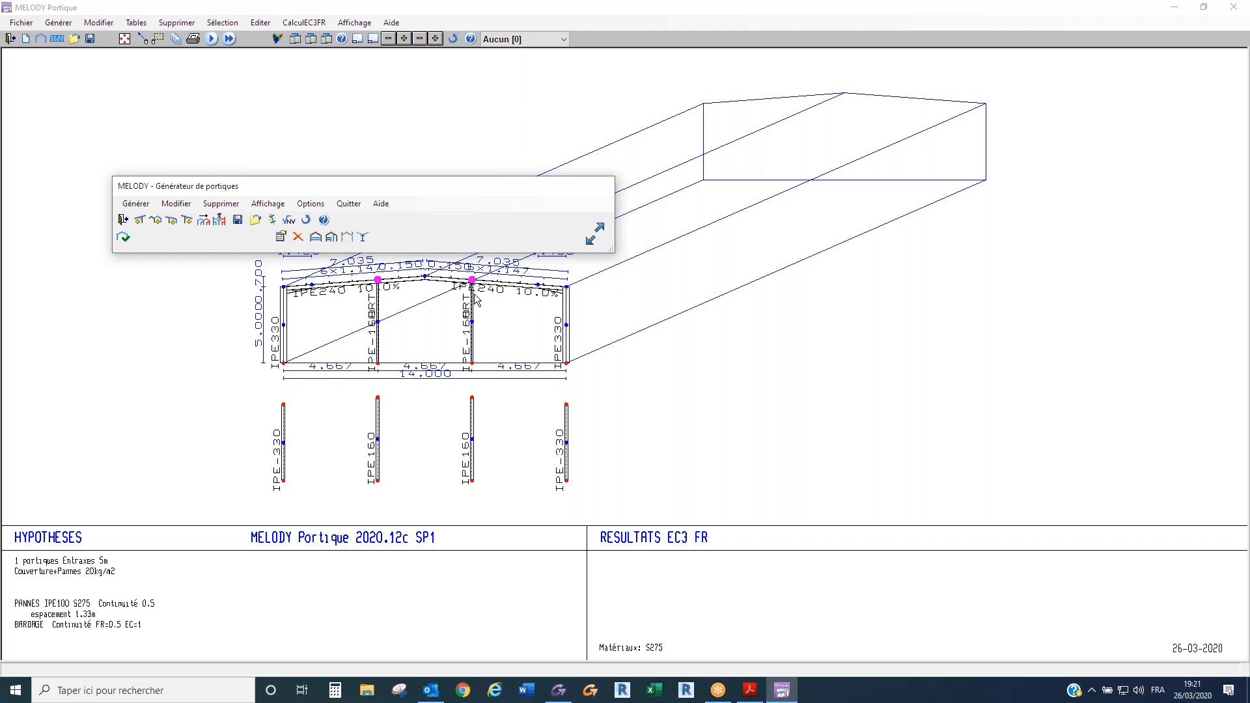
- Give the gable 3 evenly spaced IPE 160 posts defined by number and set as Potelets non porteurs (trous oblongs)
left_click(332, 238)
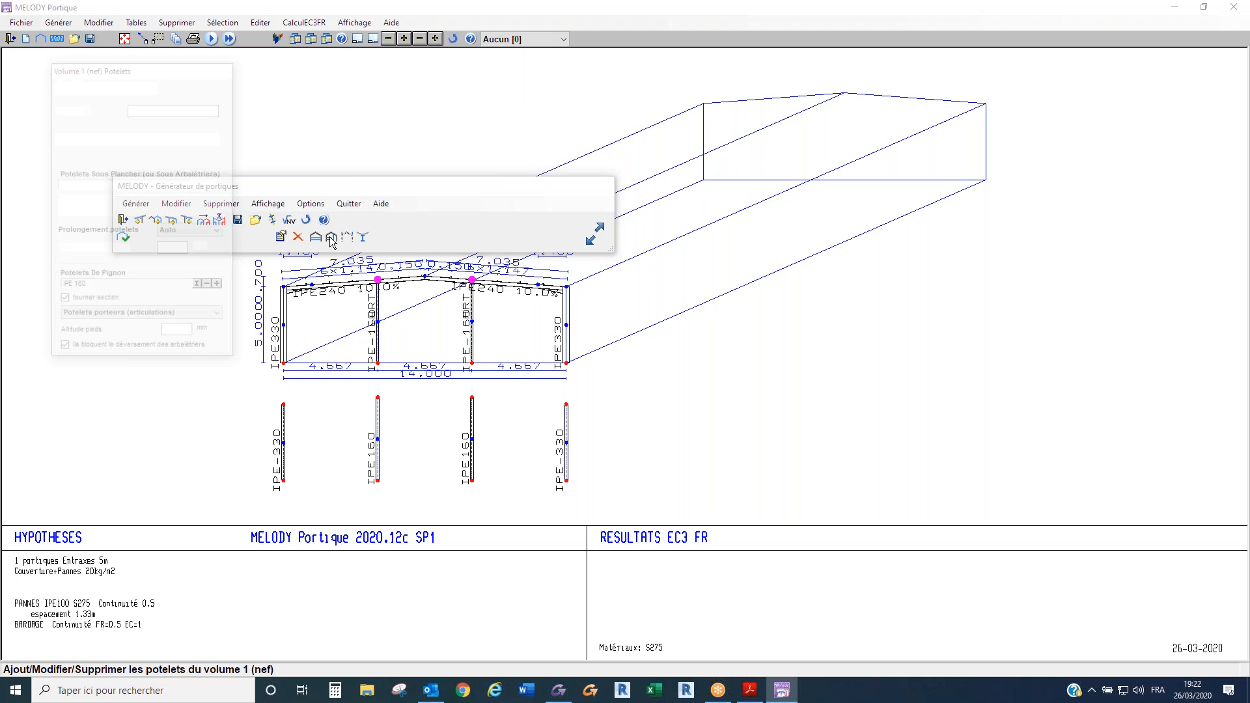
left_click(108, 138)
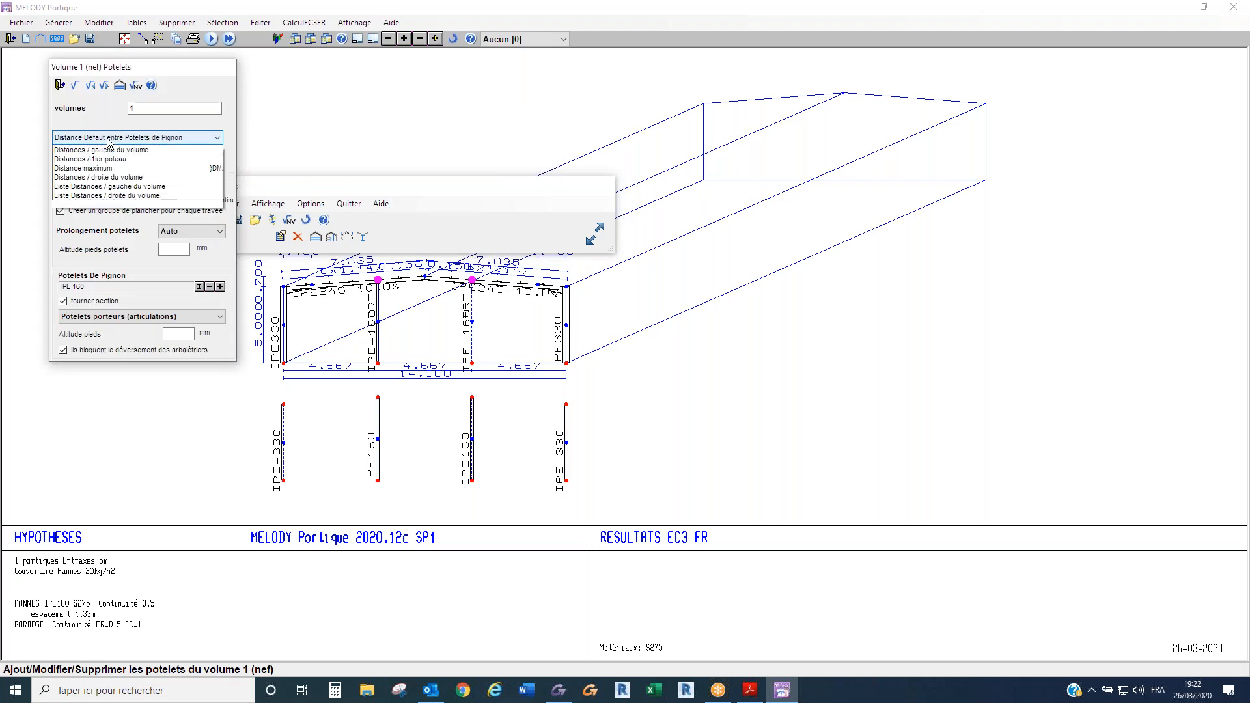
left_click(109, 159)
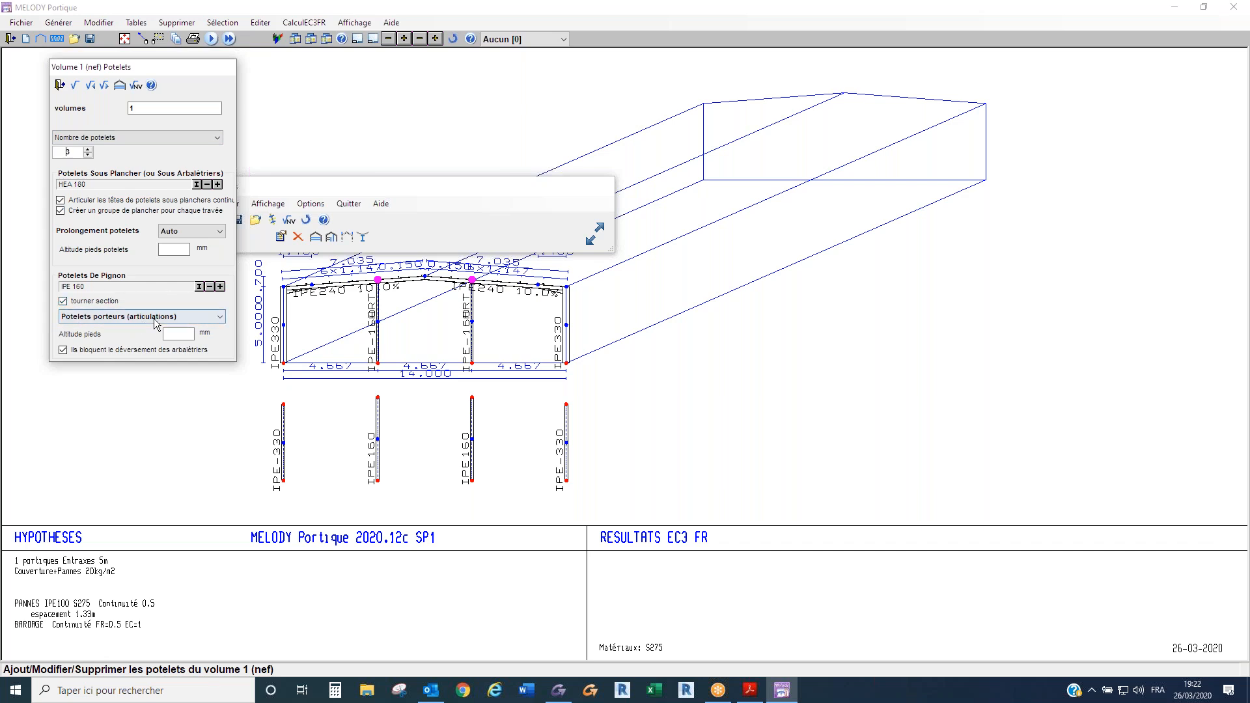
left_click(113, 316)
left_click(123, 338)
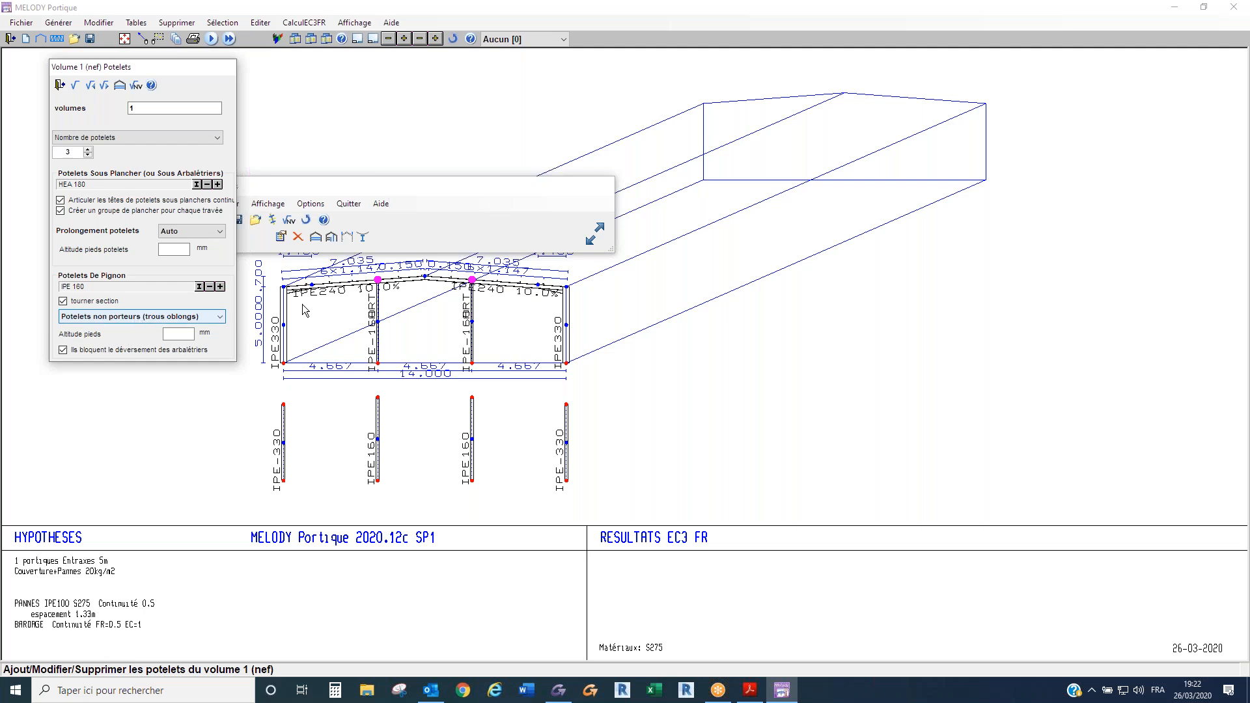
left_click(76, 86)
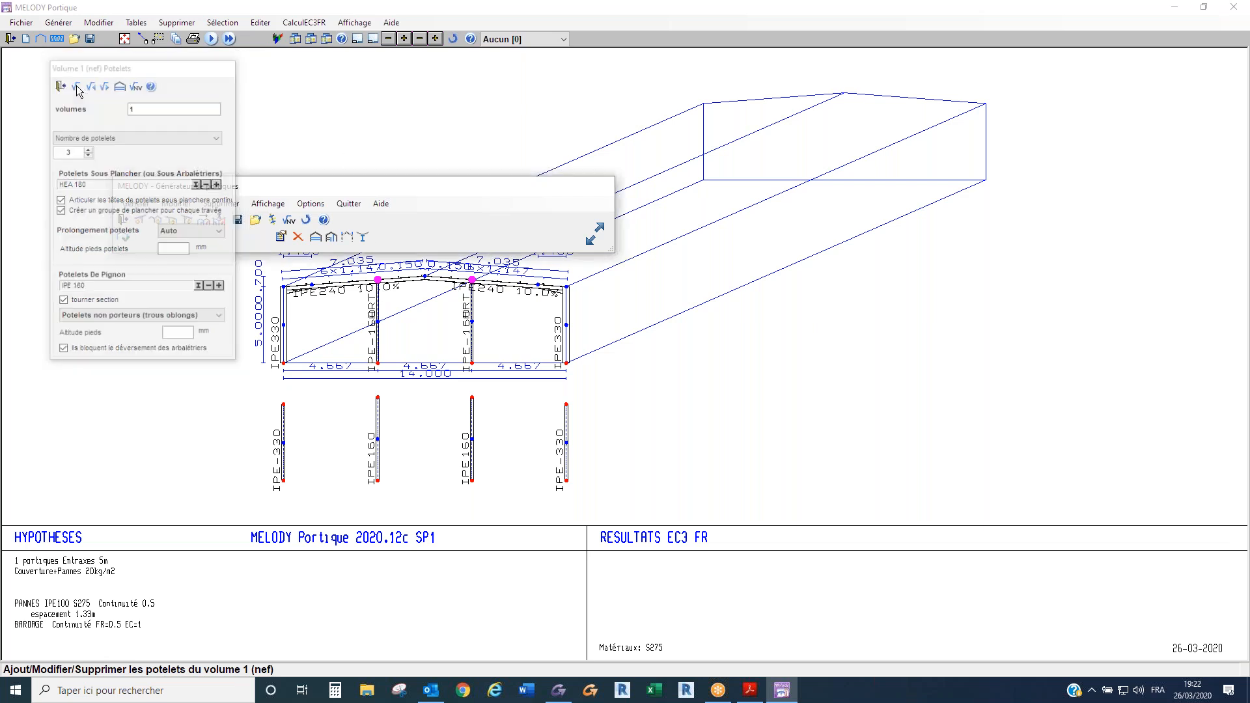
- Validate the gable structure, review its 5 m frame spacing settings, and generate the climatic loads with a verification run
left_click(289, 221)
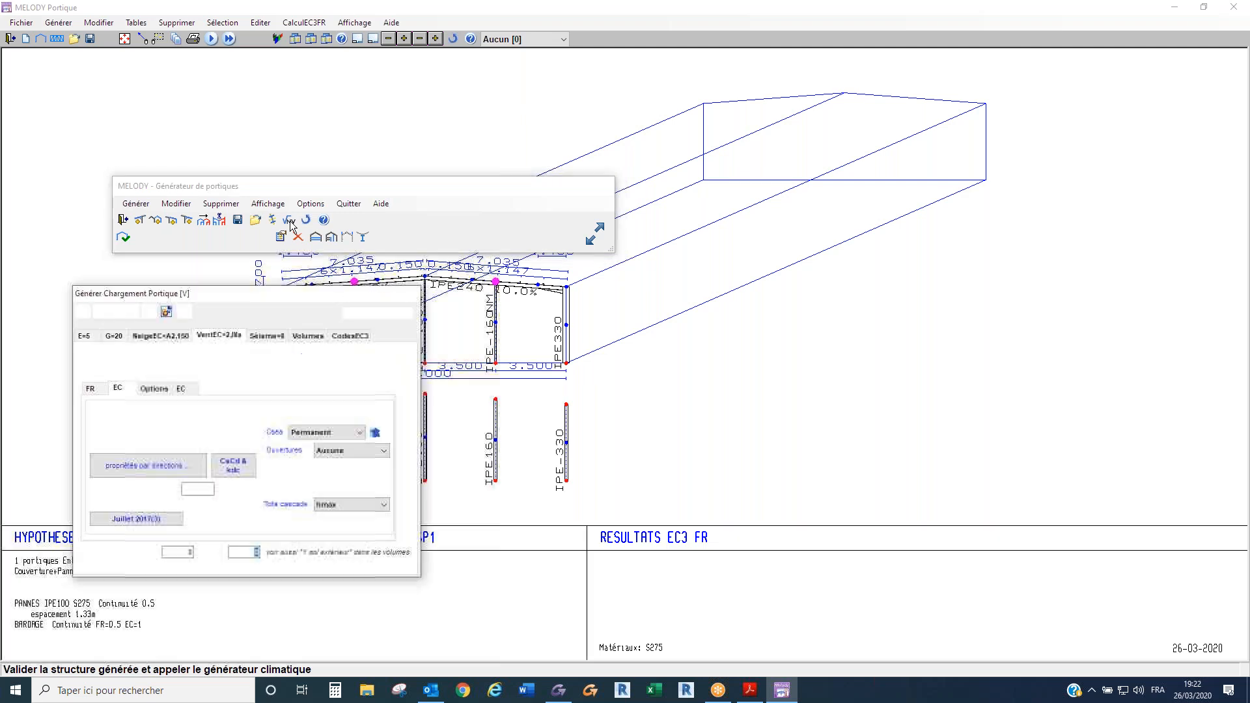
left_click(87, 339)
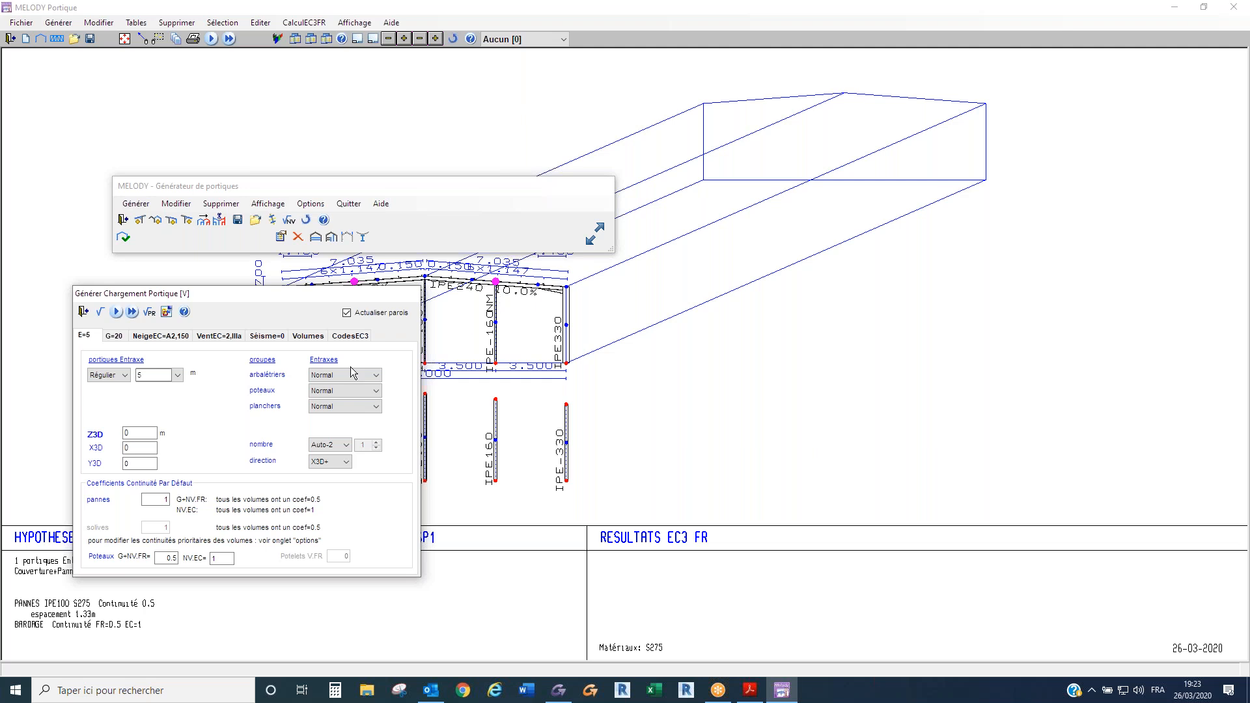
left_click(114, 312)
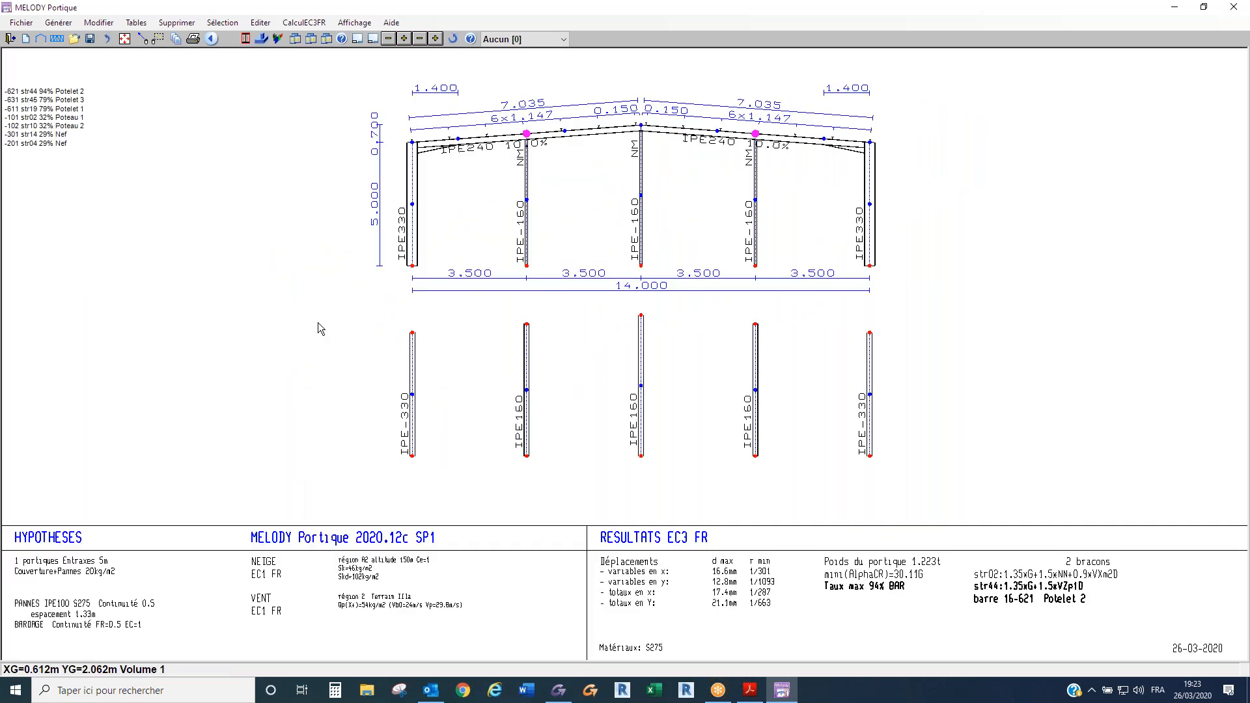
- Display the VZm1D wind load case on the gable frame and examine its loads and reactions
scroll(503, 181, "up", 1)
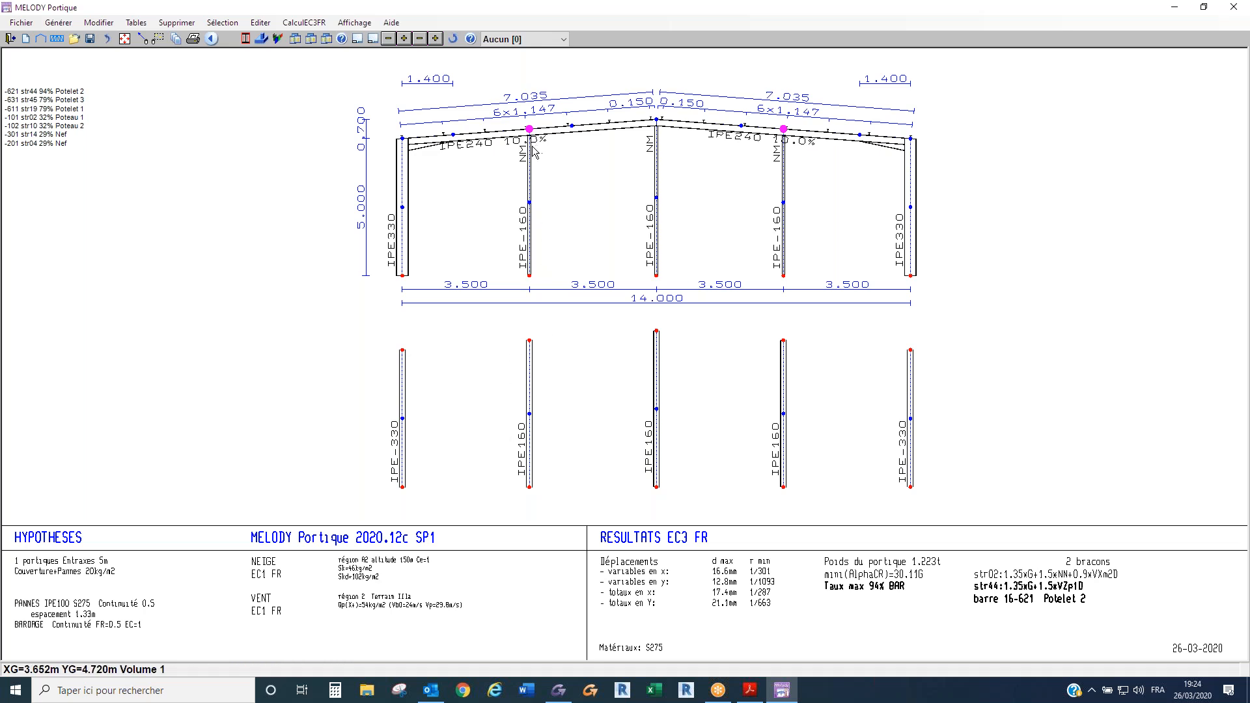
key("ctrl")
left_click(521, 40)
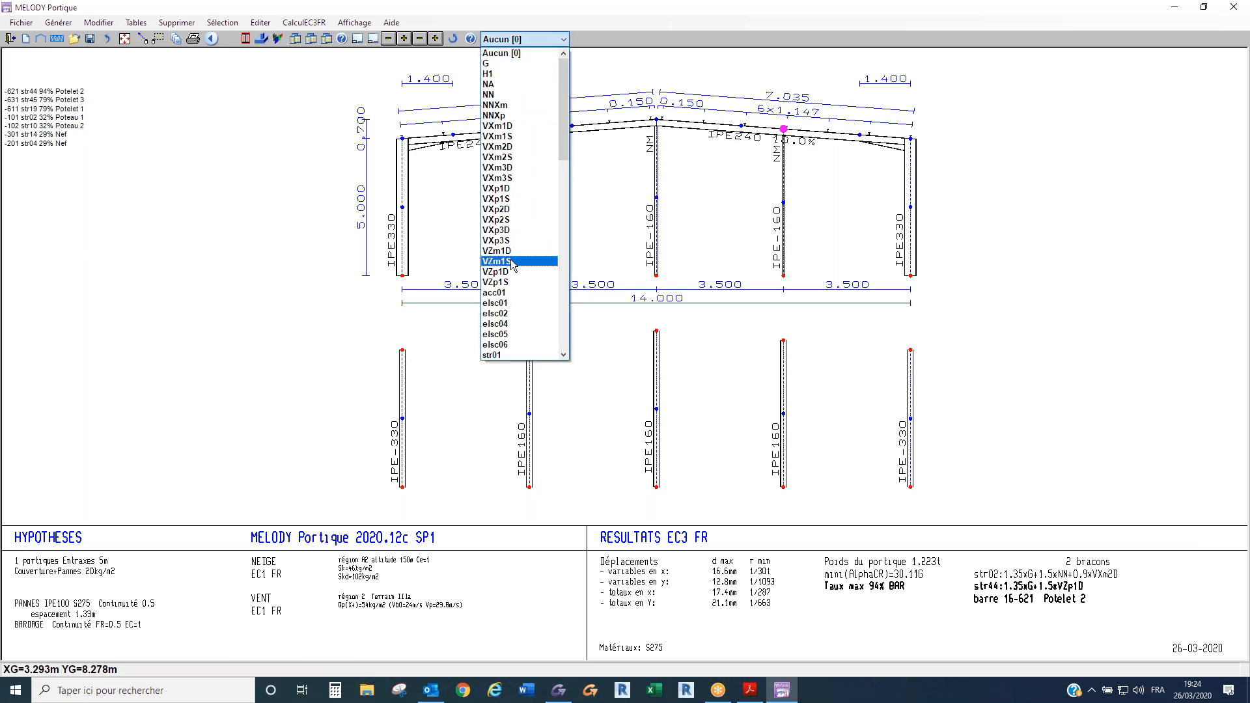
left_click(504, 254)
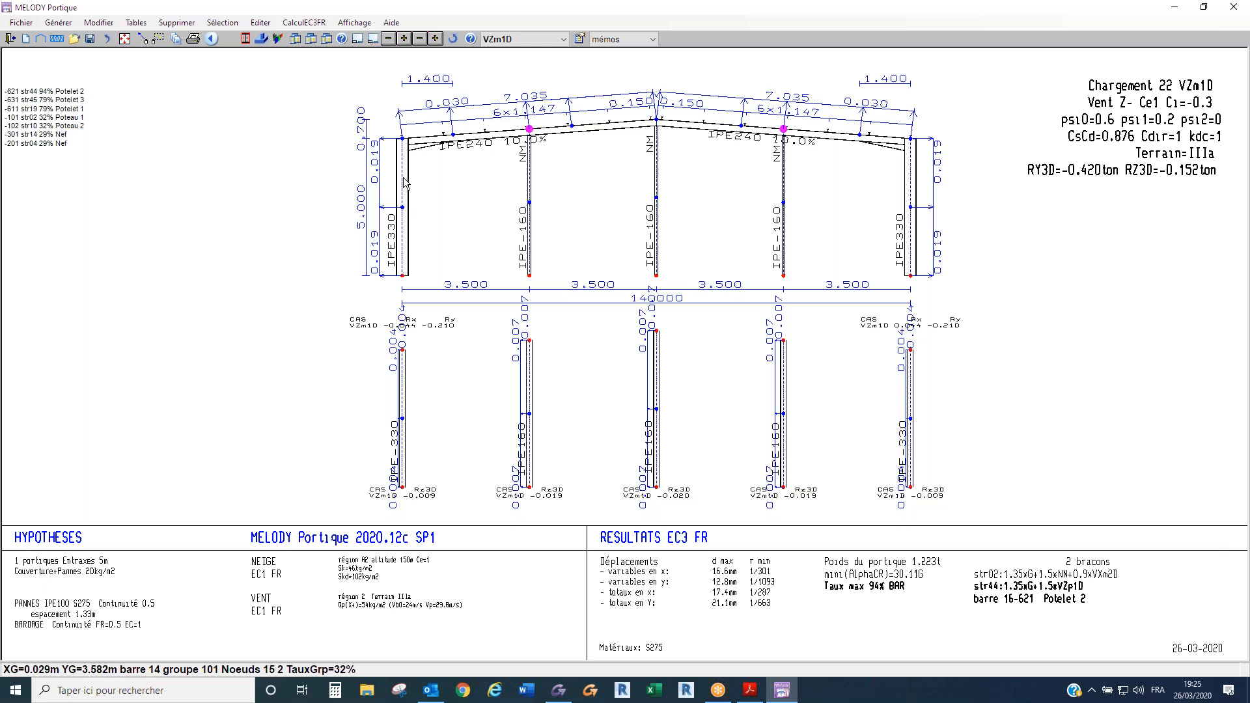
- Save the gable frame in MELODY format as Rive1 in the Mel project folder
left_click(28, 23)
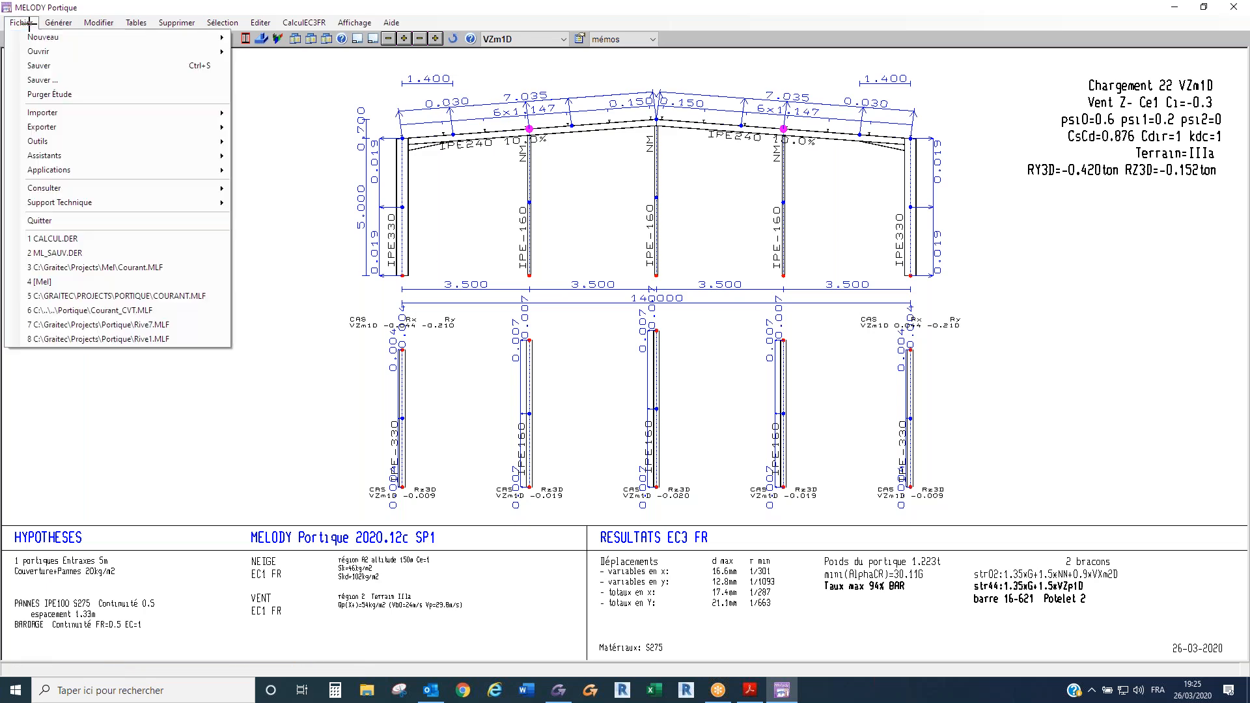
left_click(72, 80)
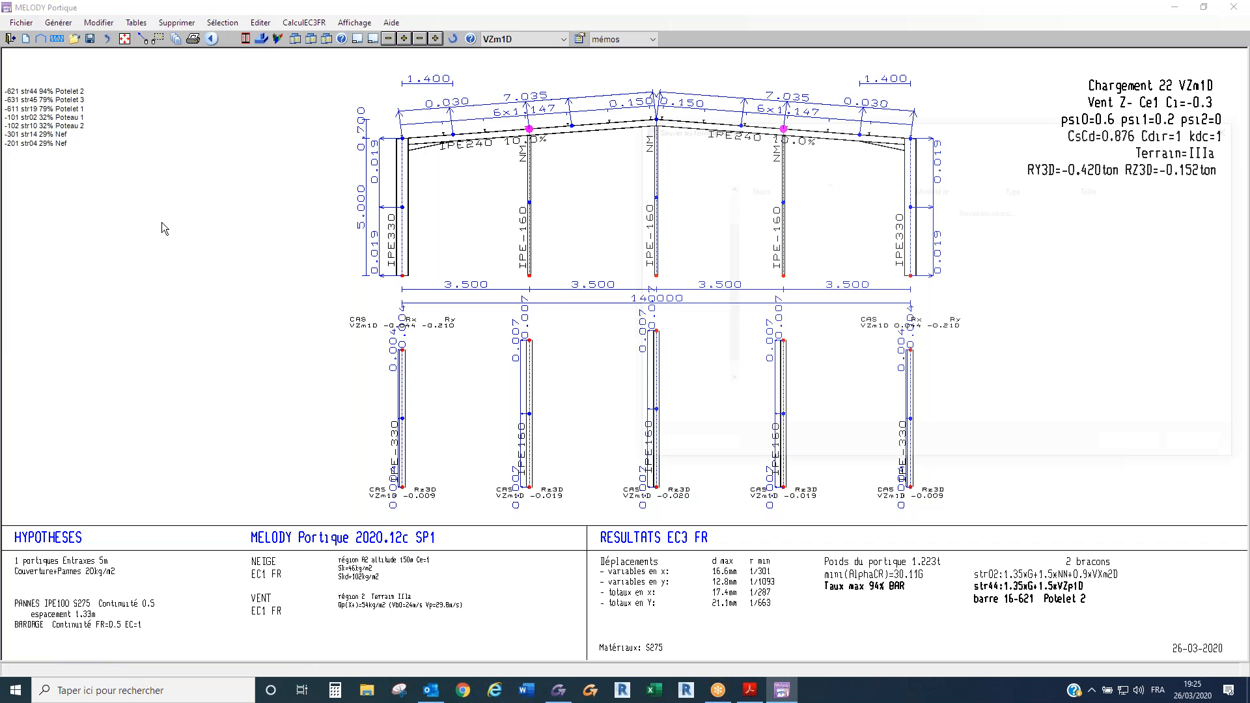
type("R5ive1")
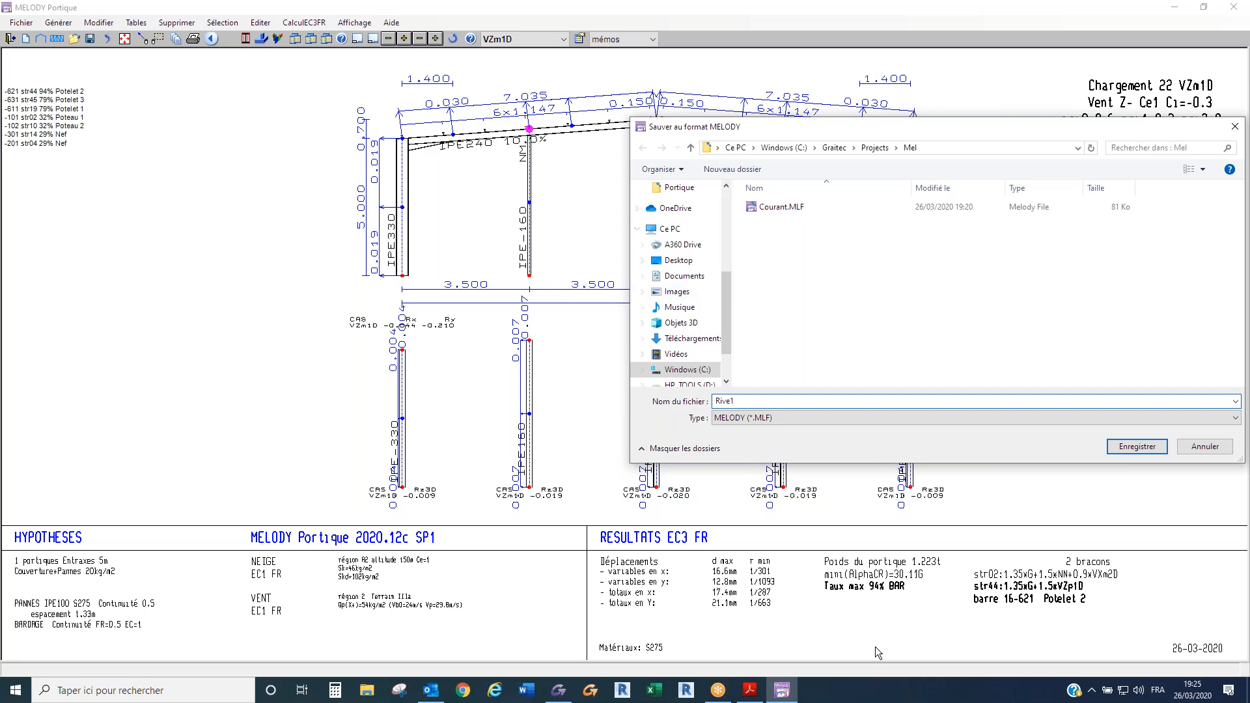
key("Return")
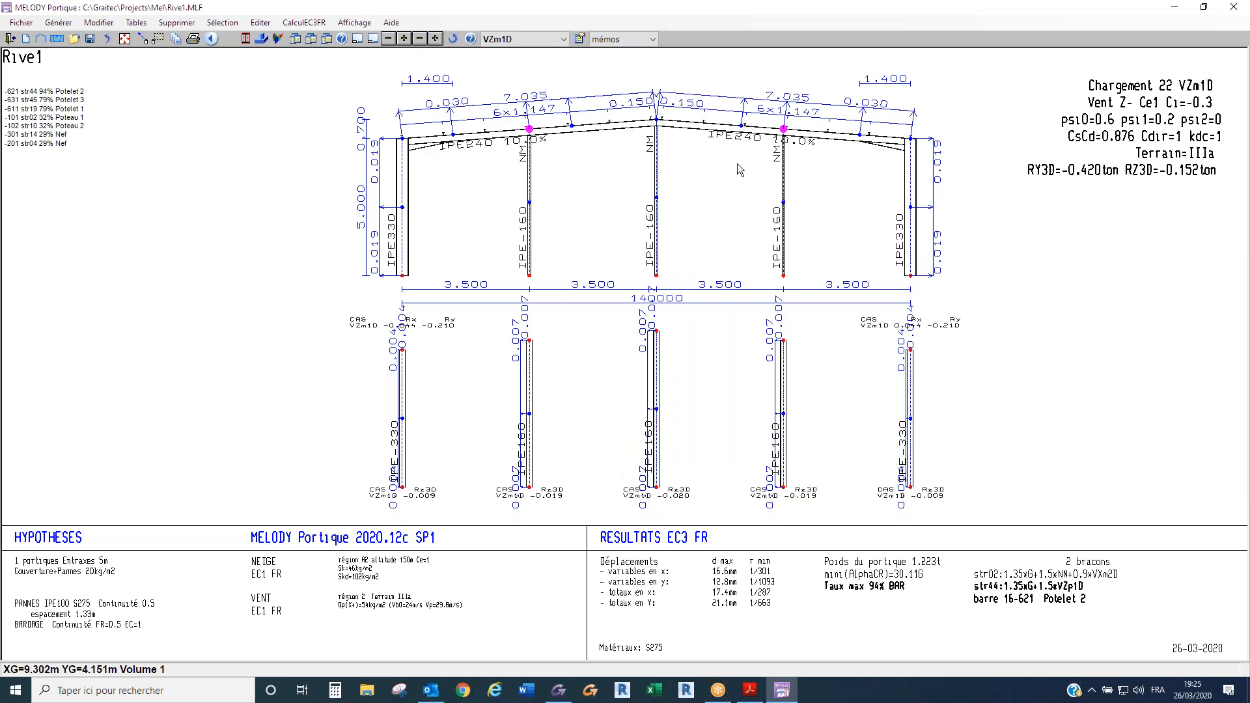
- Reset the load case display to Aucun and examine the gable's rafters and post heads up close
left_click(527, 41)
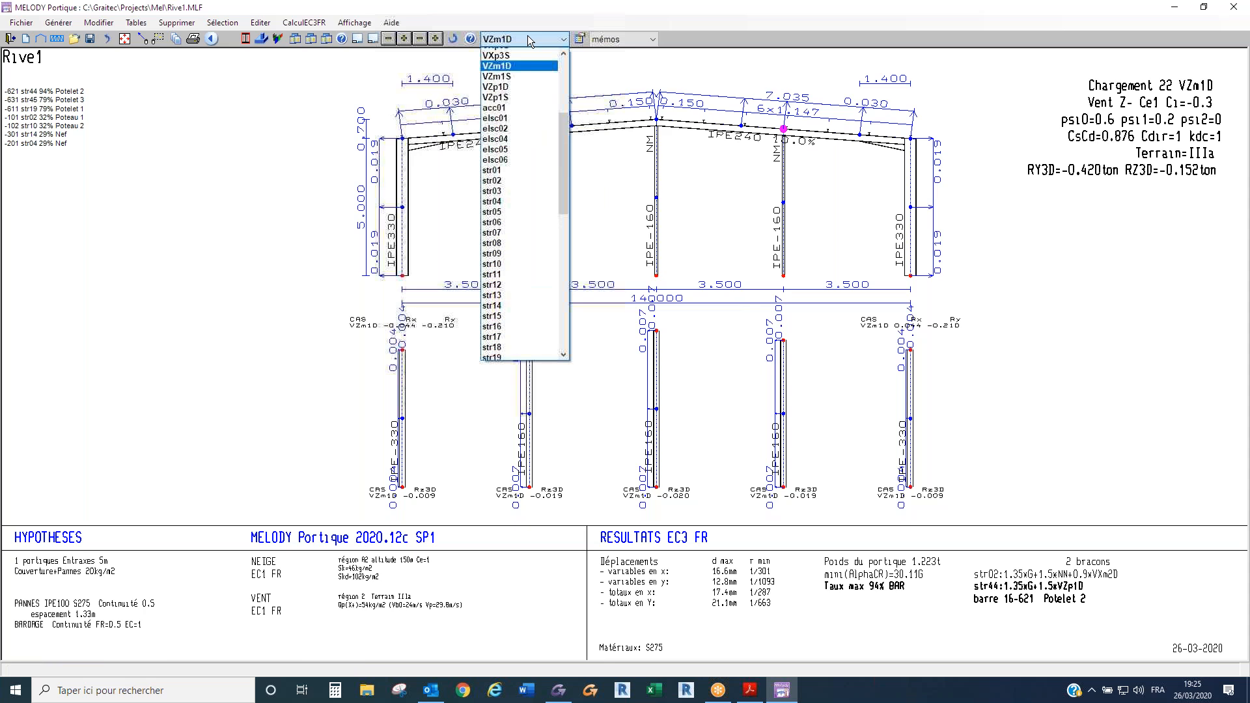
scroll(523, 56, "up", 6)
left_click(518, 55)
scroll(508, 178, "up", 1)
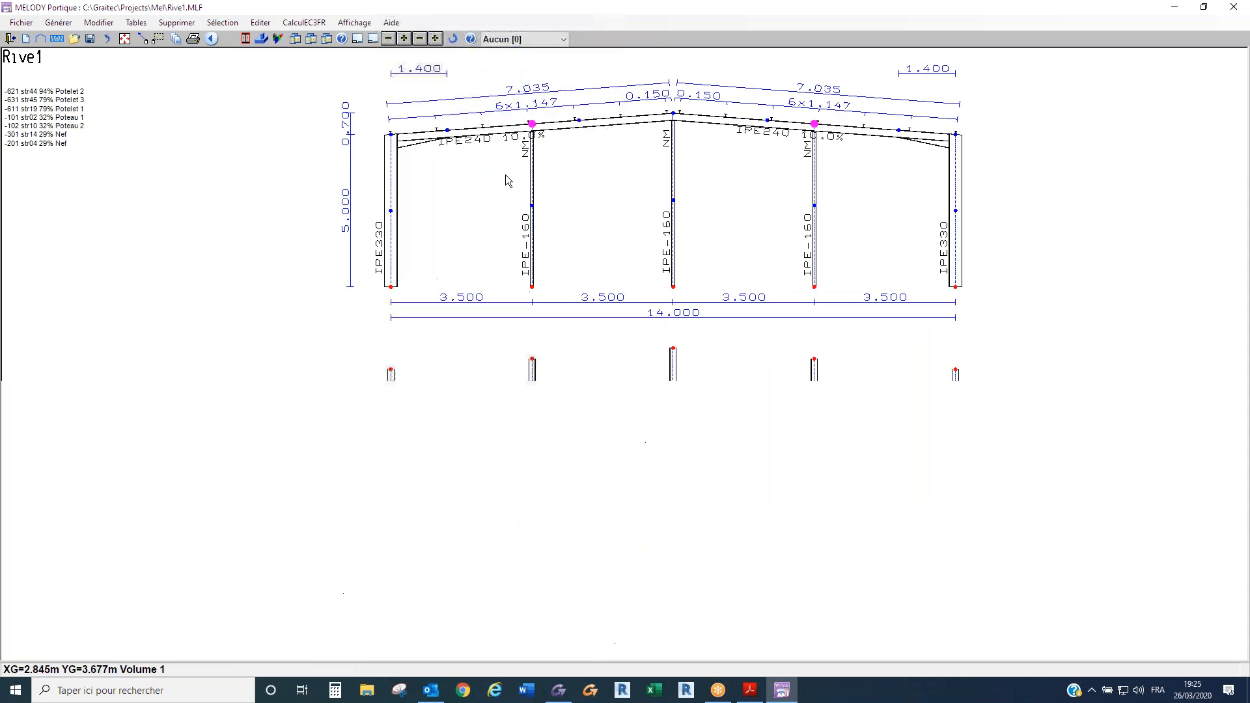
scroll(558, 105, "up", 1)
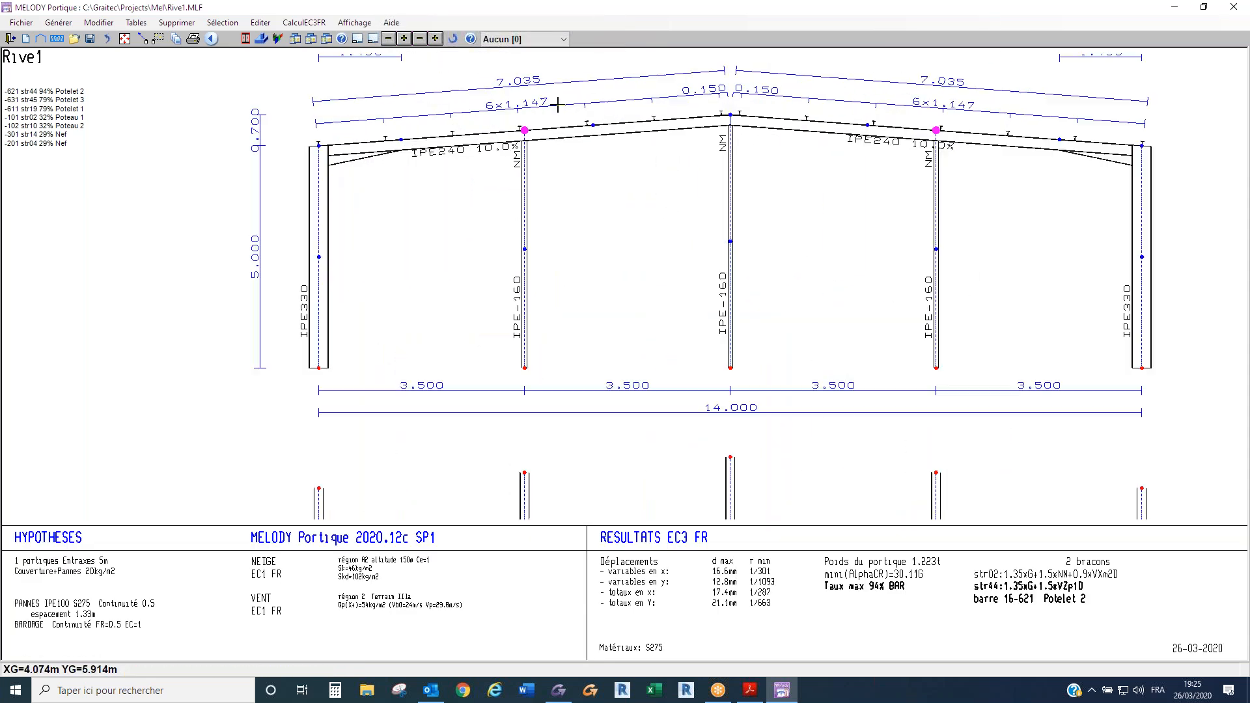
scroll(560, 106, "up", 2)
scroll(583, 151, "down", 2)
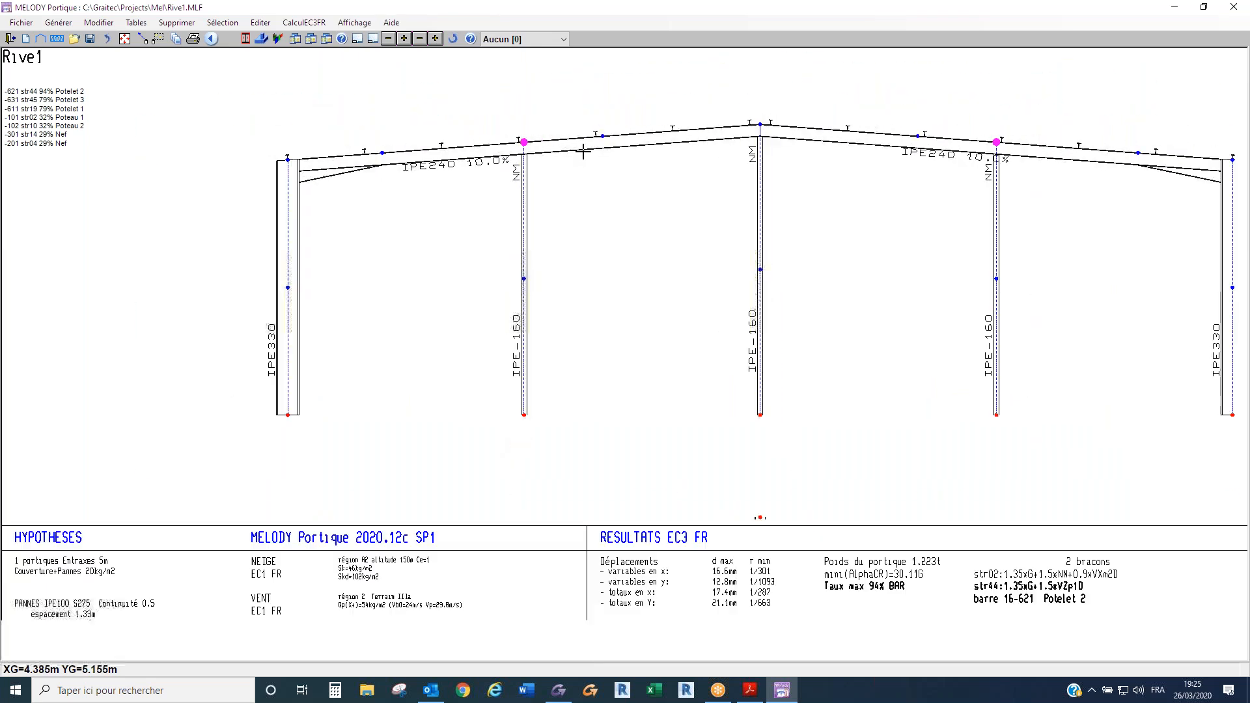
middle_click_drag(610, 165, 564, 189)
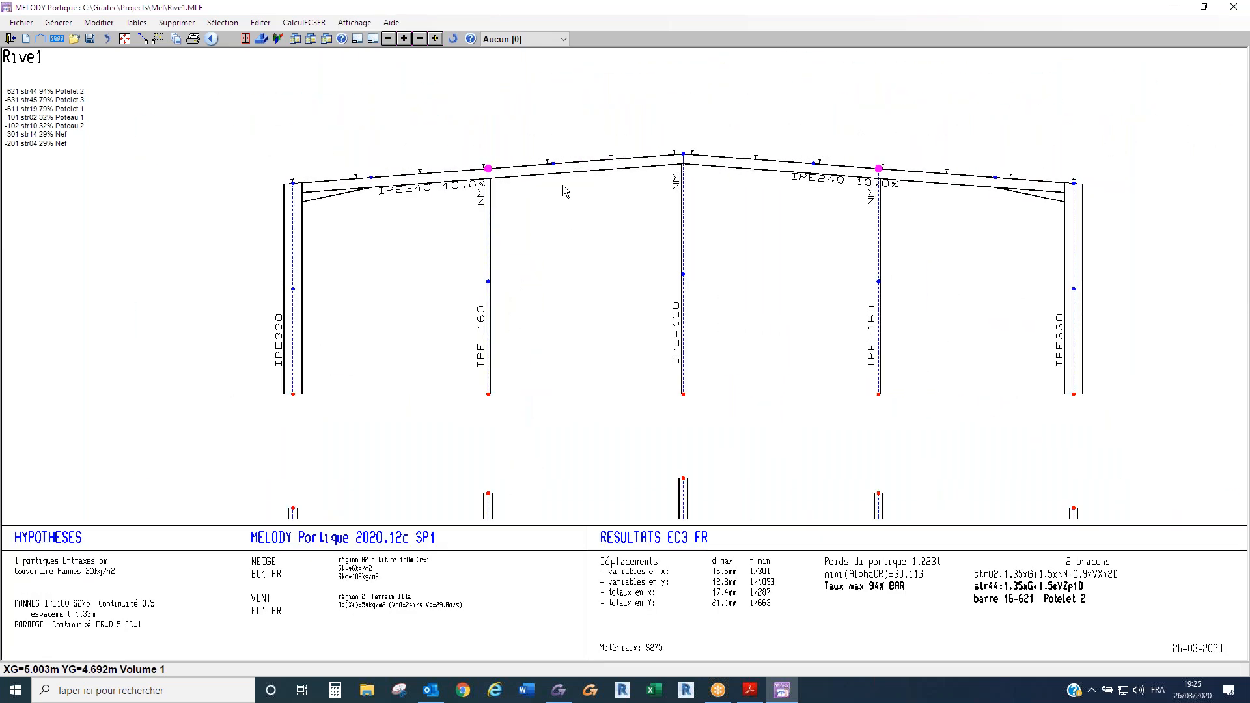
- Turn on the Déformées curve in the results display and show the deformed shape for permanent load case G
key("ctrl+r")
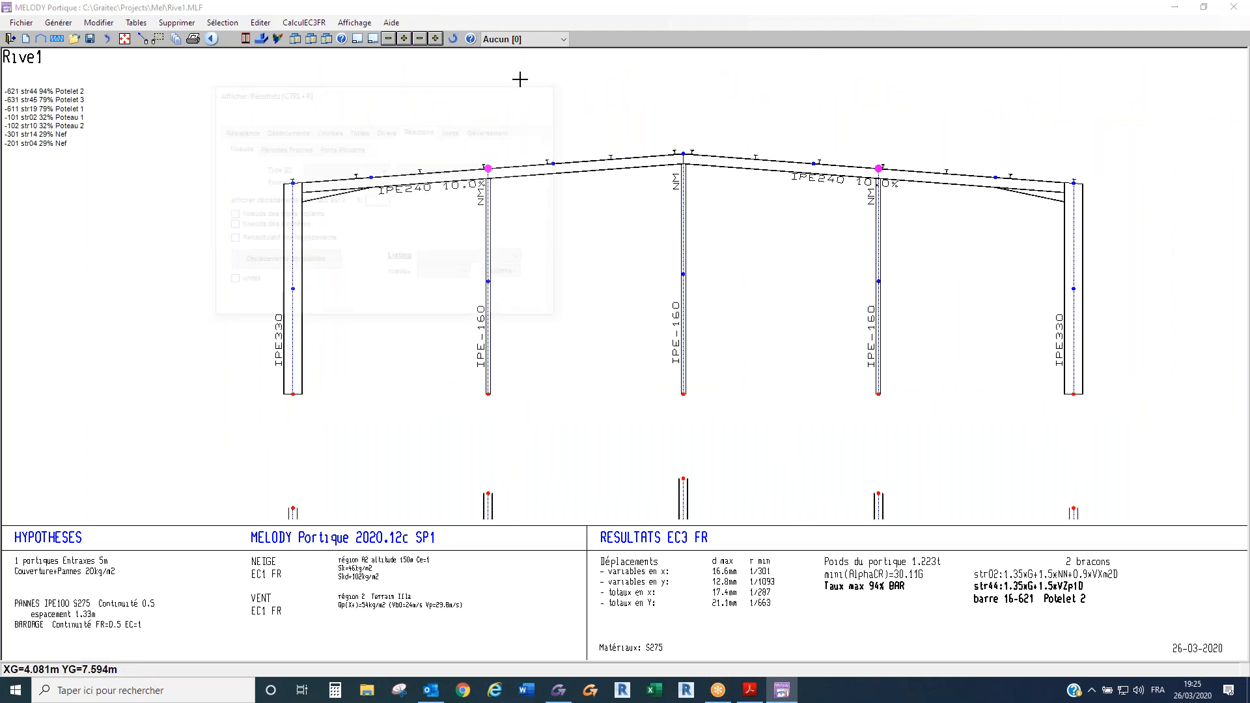
left_click(329, 130)
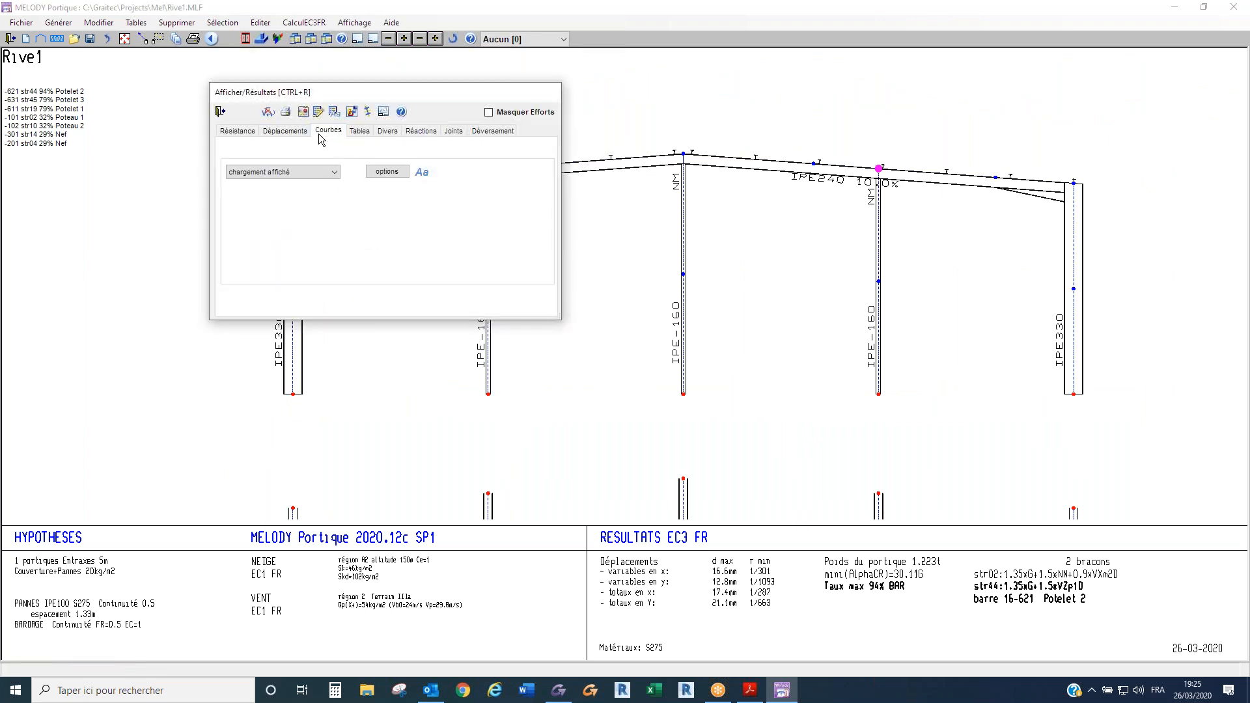
left_click(297, 204)
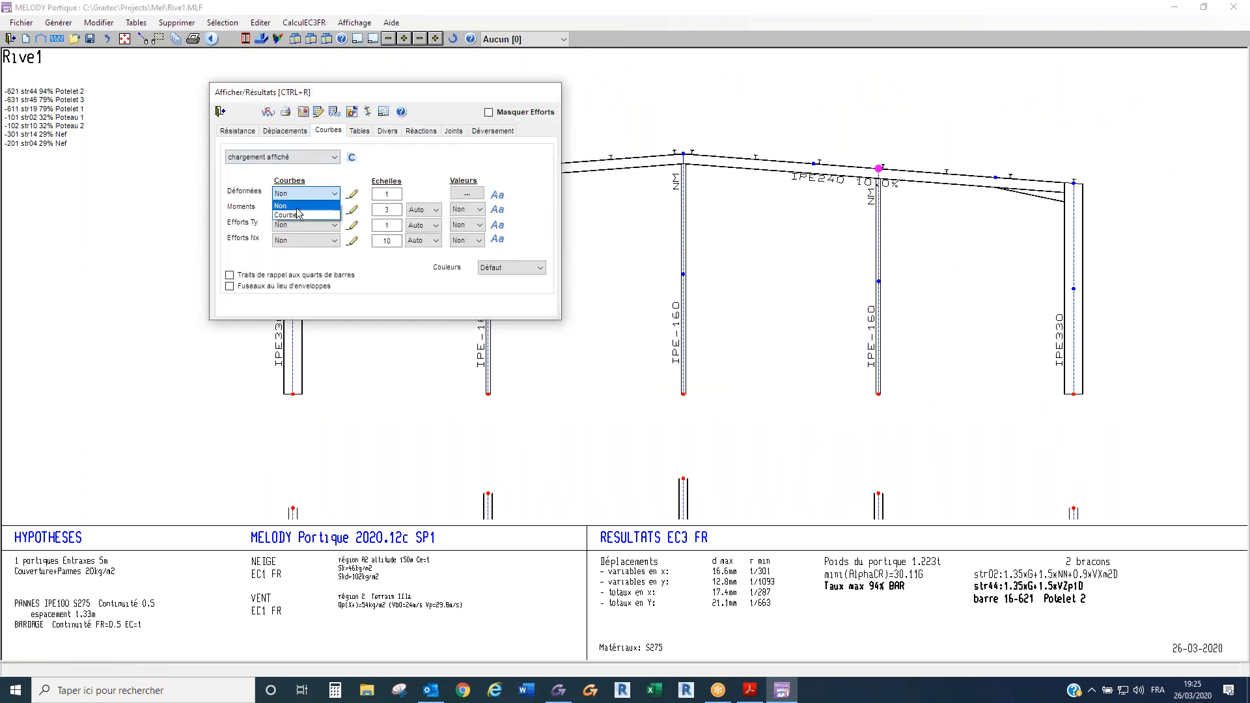
left_click(296, 209)
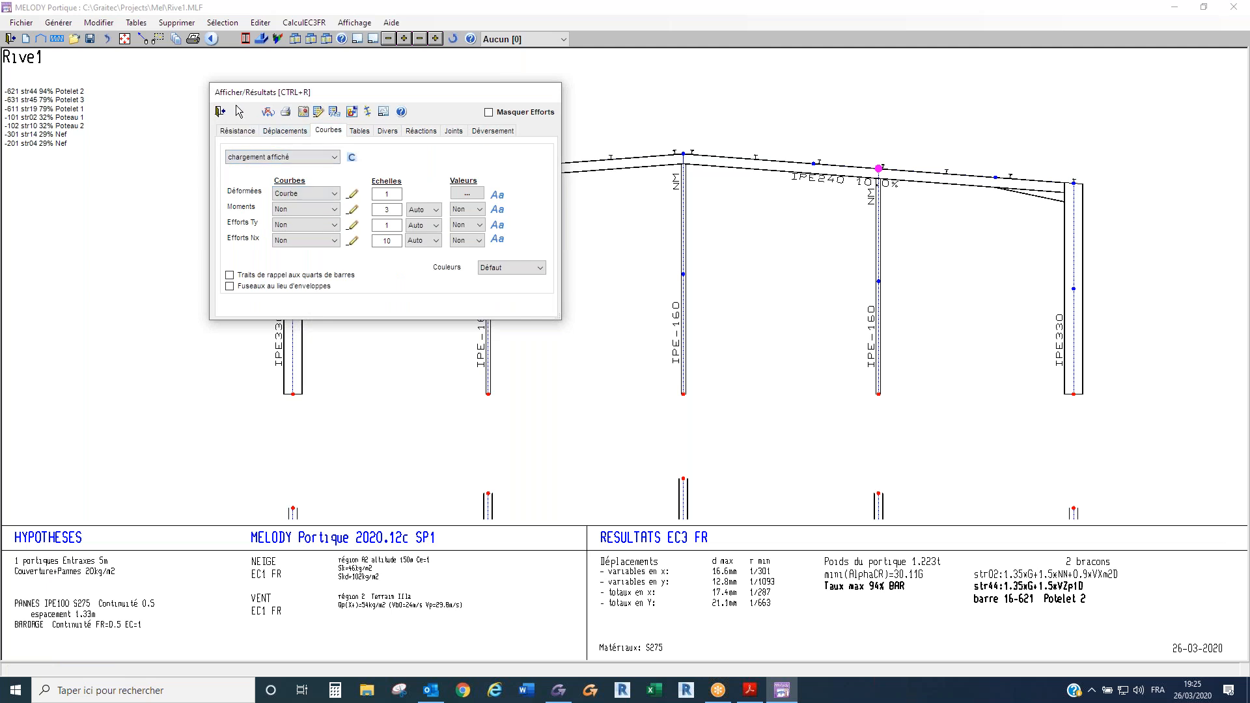
left_click(221, 112)
left_click(528, 41)
left_click(520, 64)
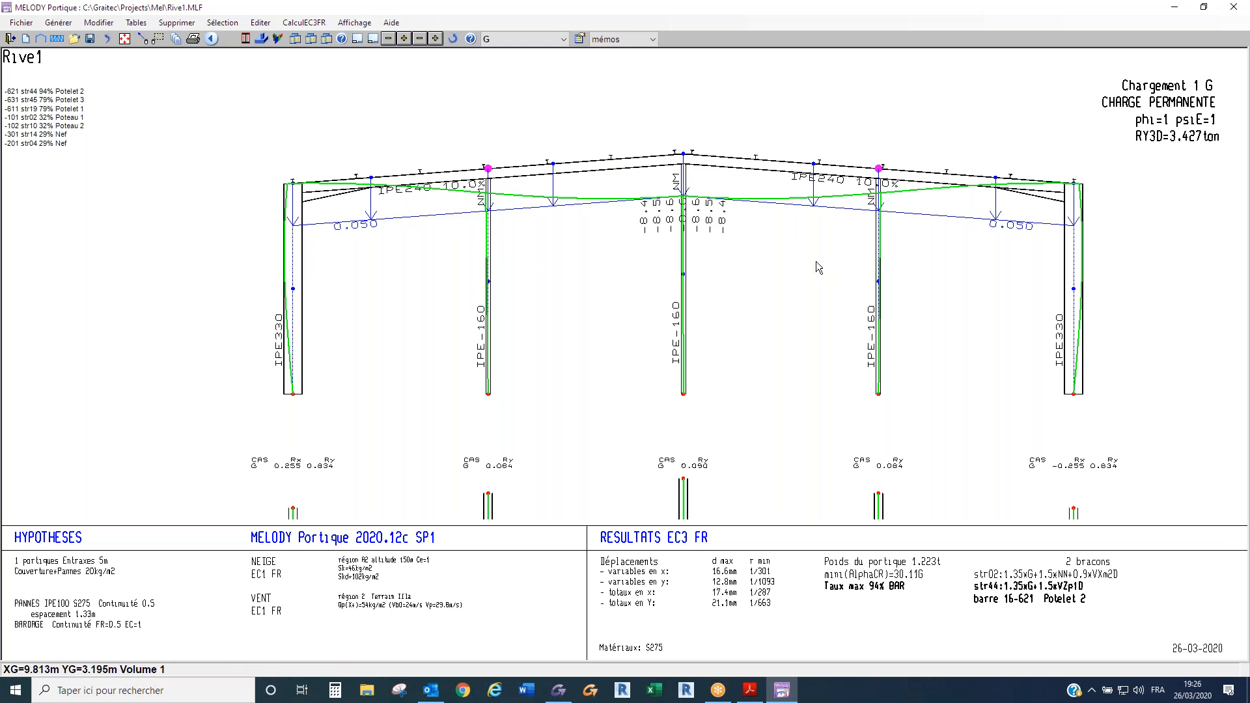
- Inspect the Maintiens déversement auto settings of the ridge node, and open the properties of the rafter node above the first intermediate post
double_click(685, 159)
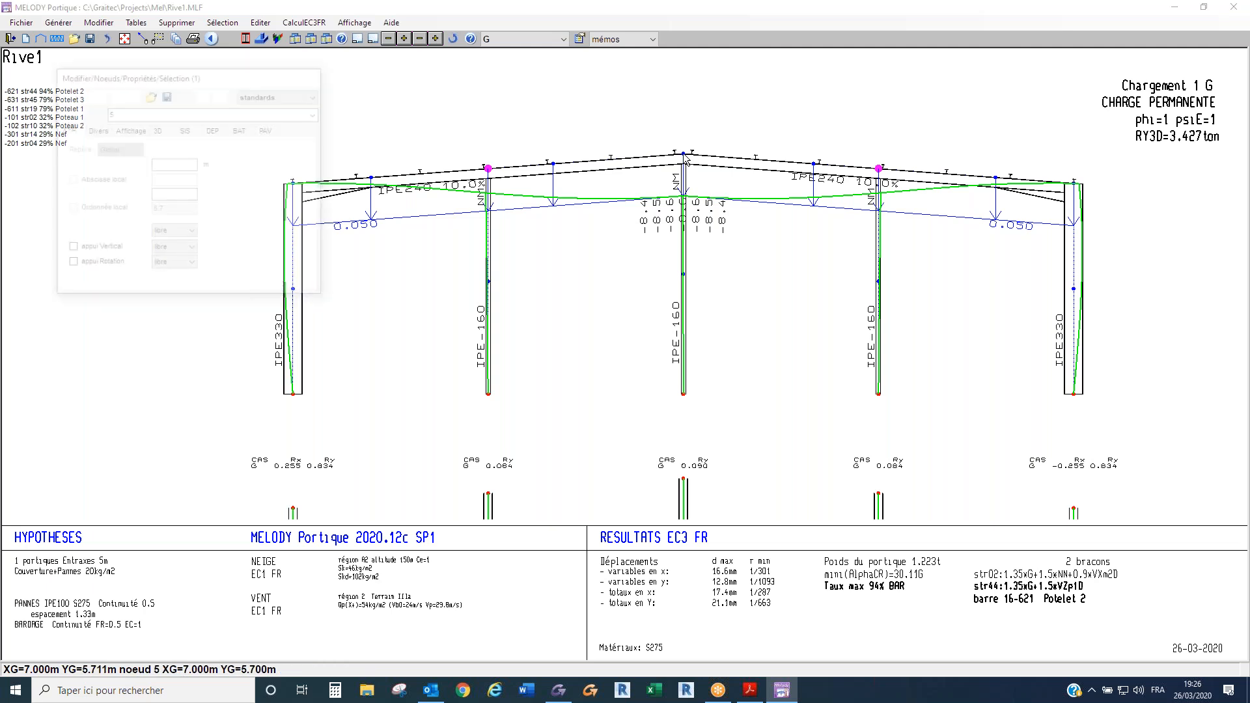
left_click(95, 129)
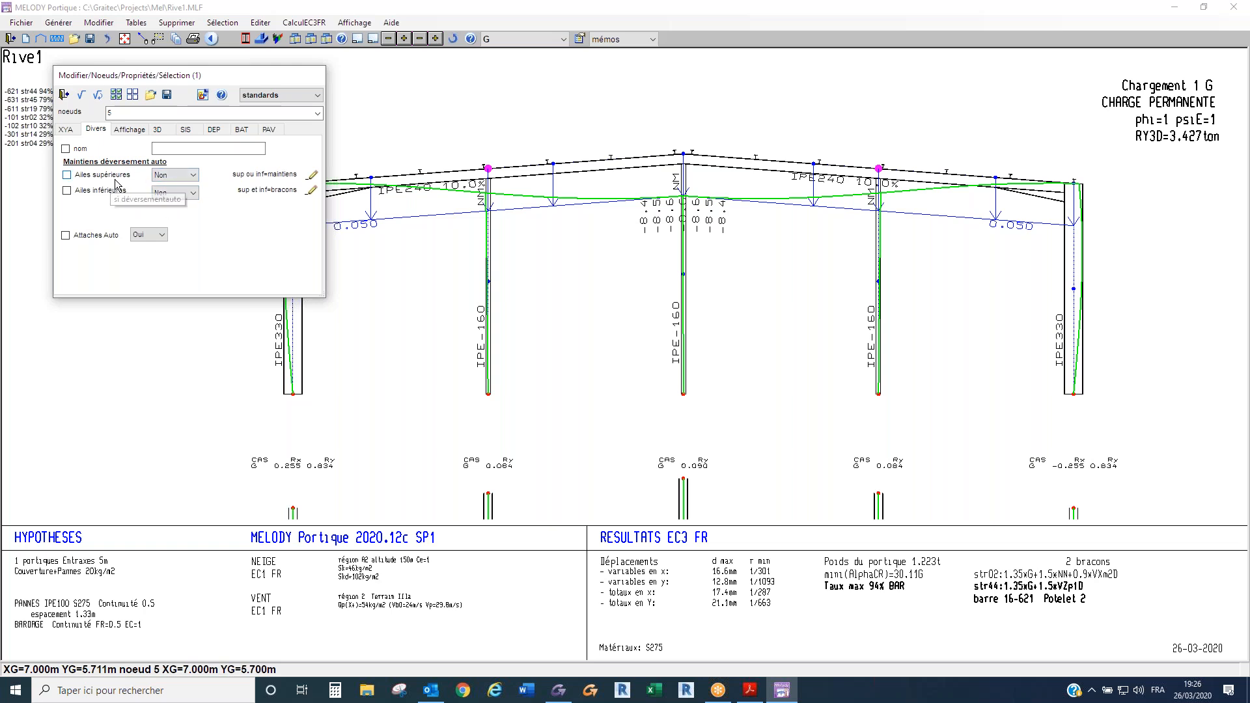
left_click(63, 97)
double_click(488, 172)
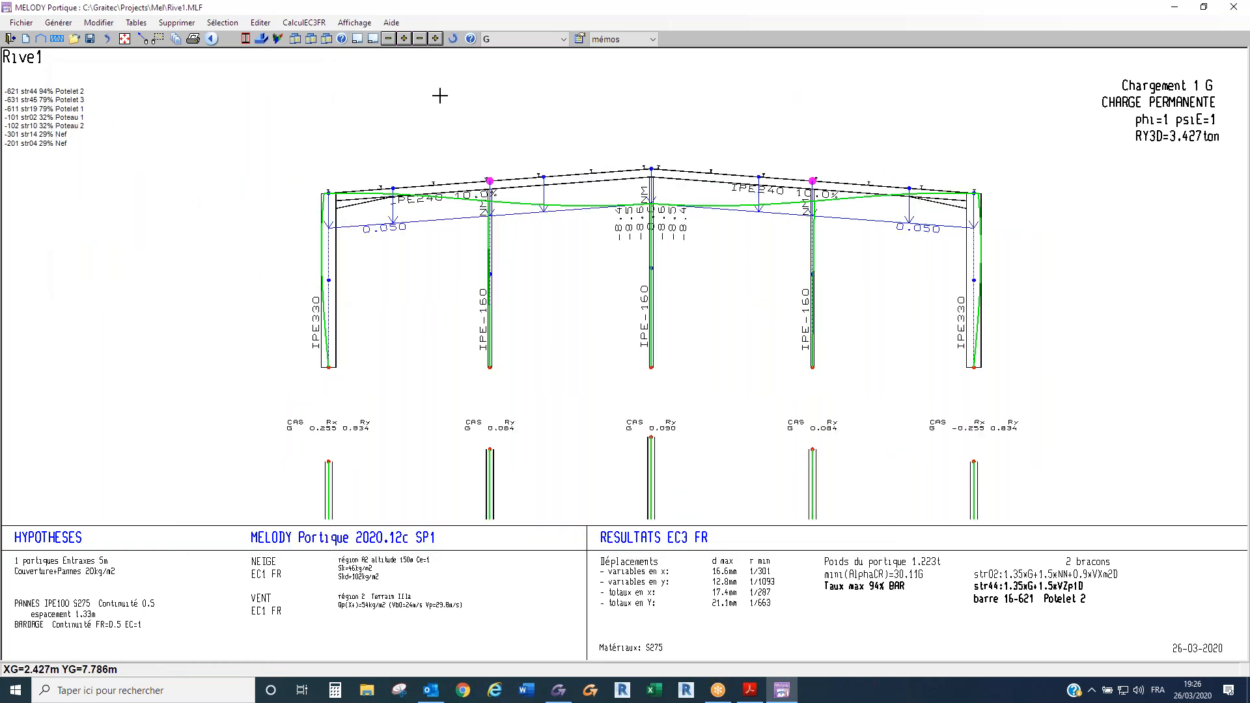
- View the normal-force (Efforts Nx) diagram for load case G, and set all result curves to Non
key("ctrl+r")
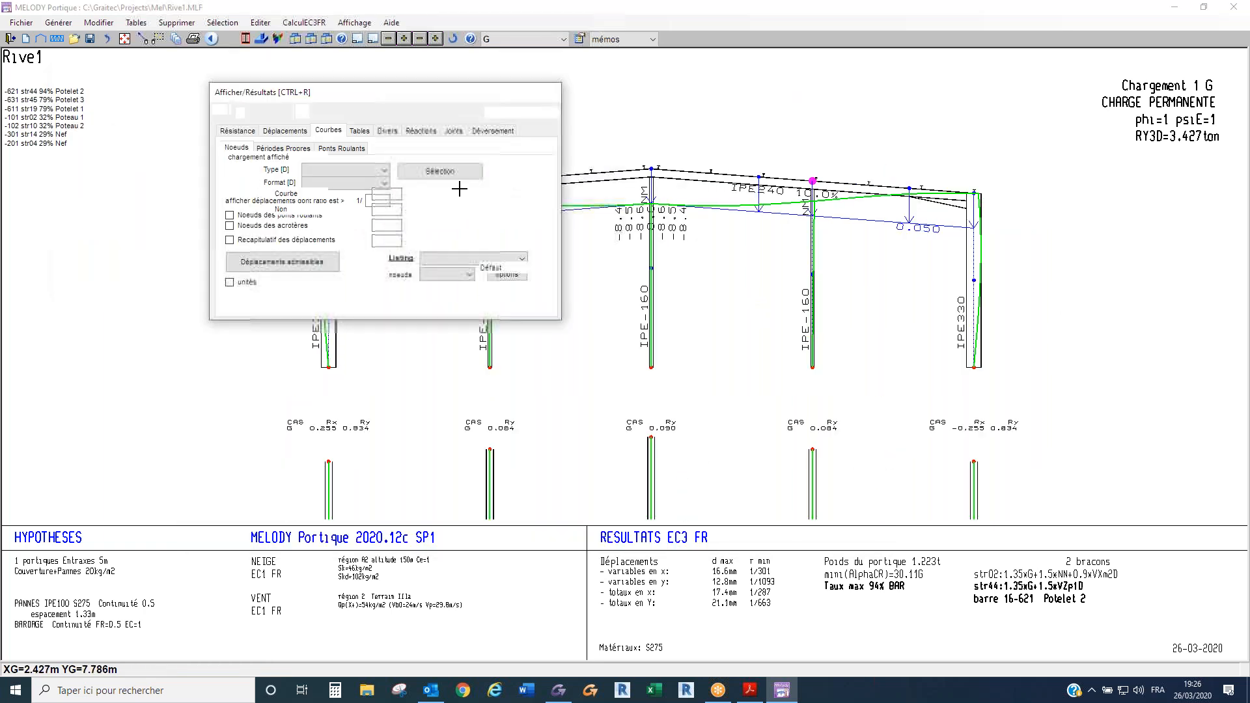
left_click(297, 194)
left_click(296, 204)
left_click(299, 241)
left_click(301, 259)
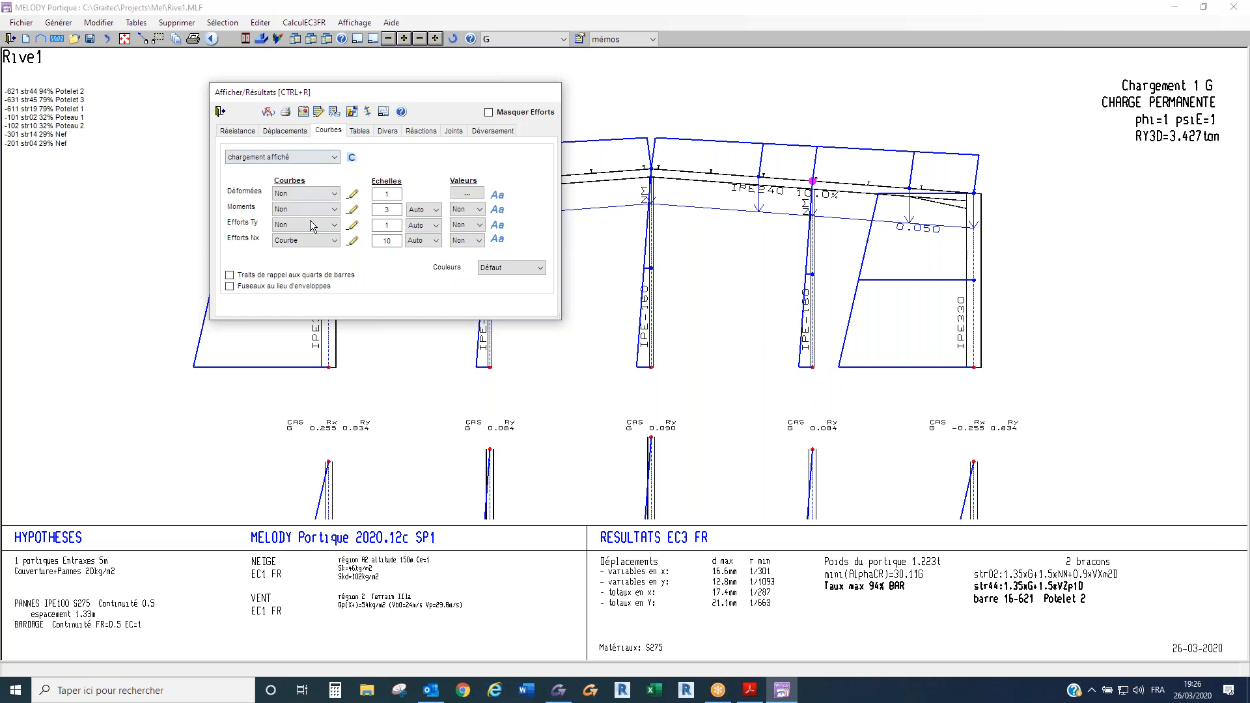
scroll(300, 241, "up", 1)
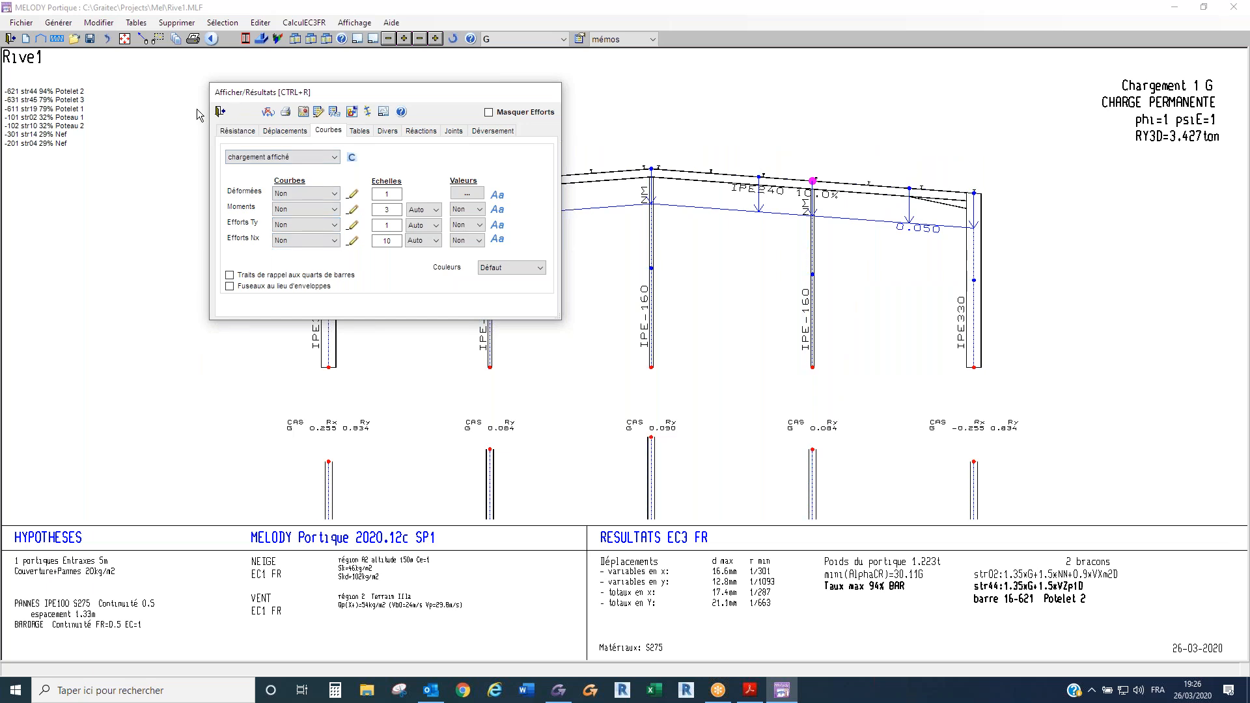
left_click(220, 112)
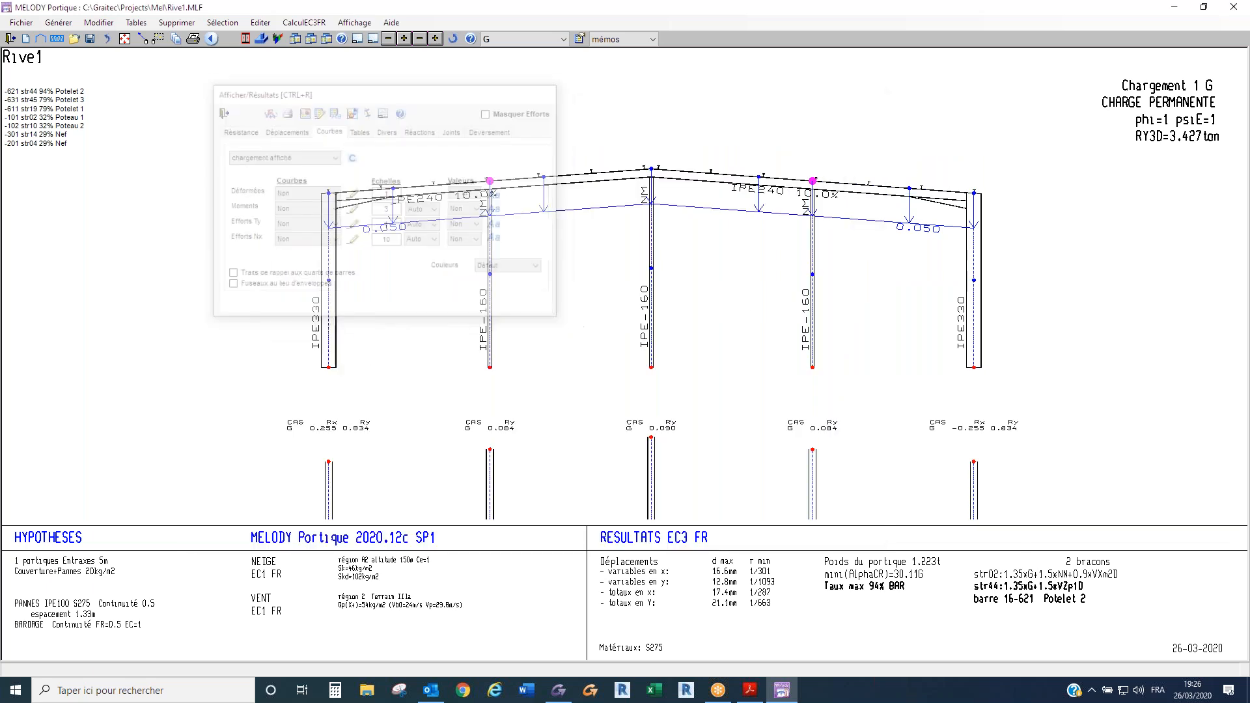
- Open the frame generator and move the active frame back through the building to the far gable
left_click(40, 39)
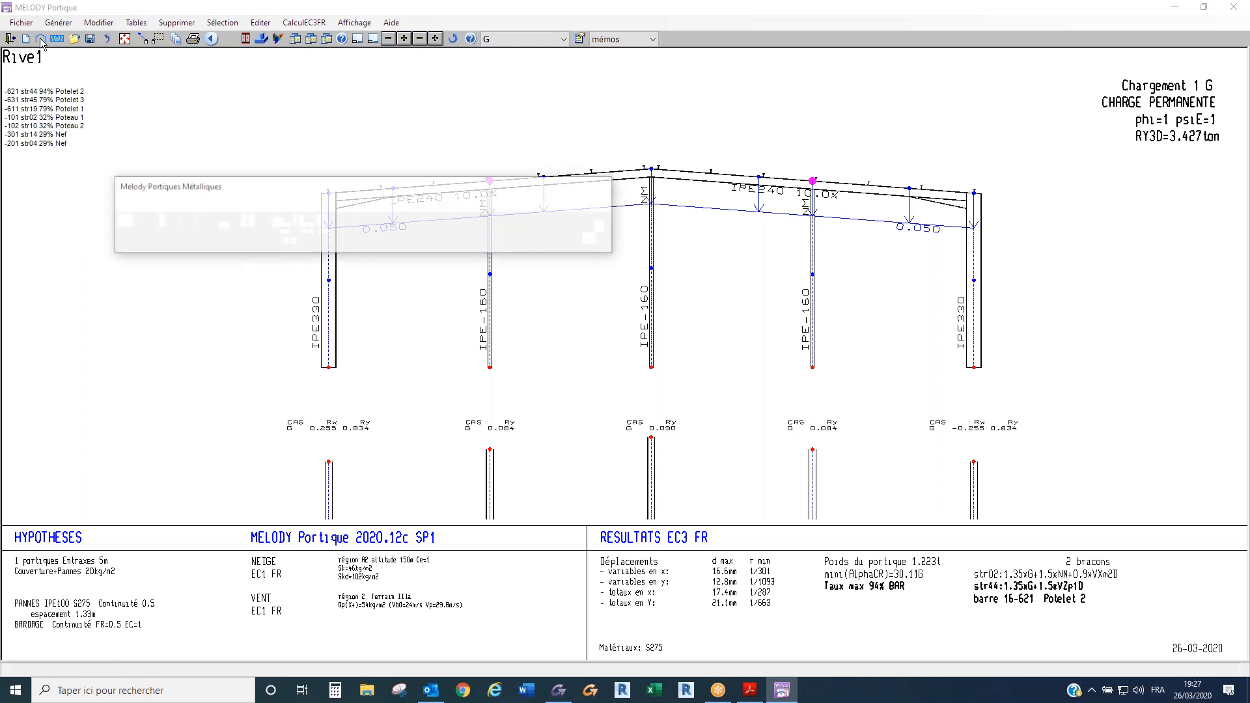
left_click(599, 233)
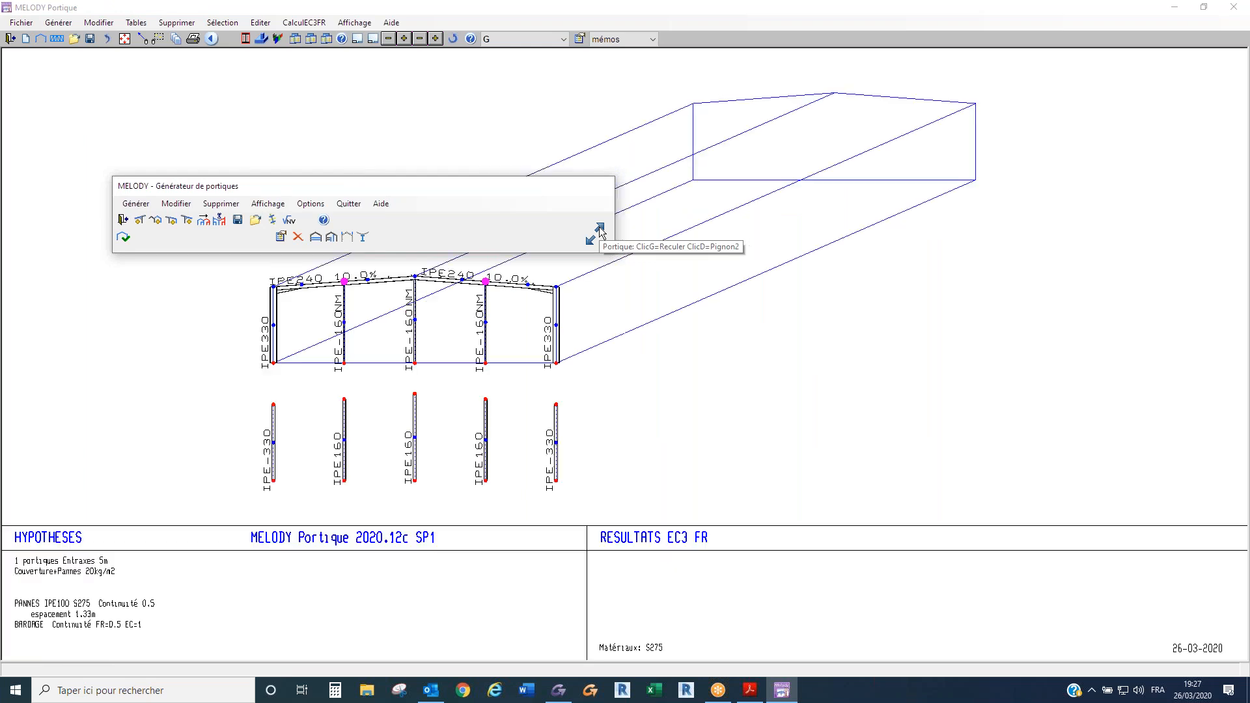
left_click(600, 233)
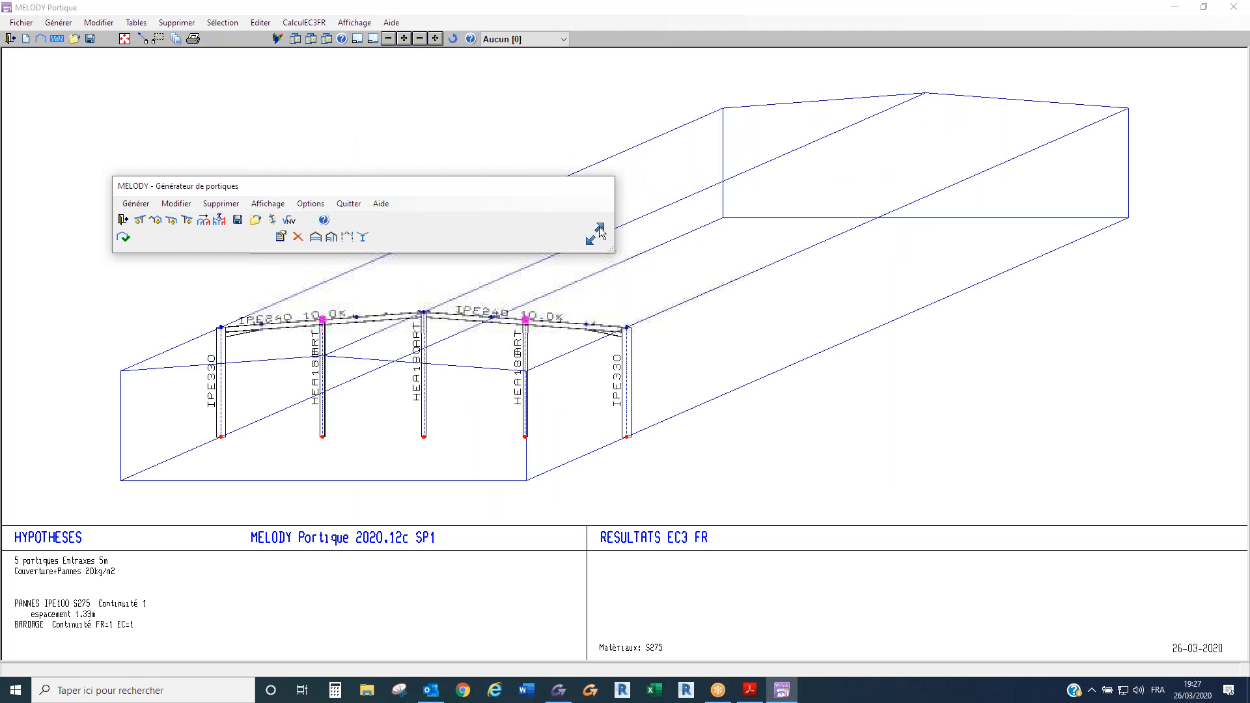
left_click(600, 233)
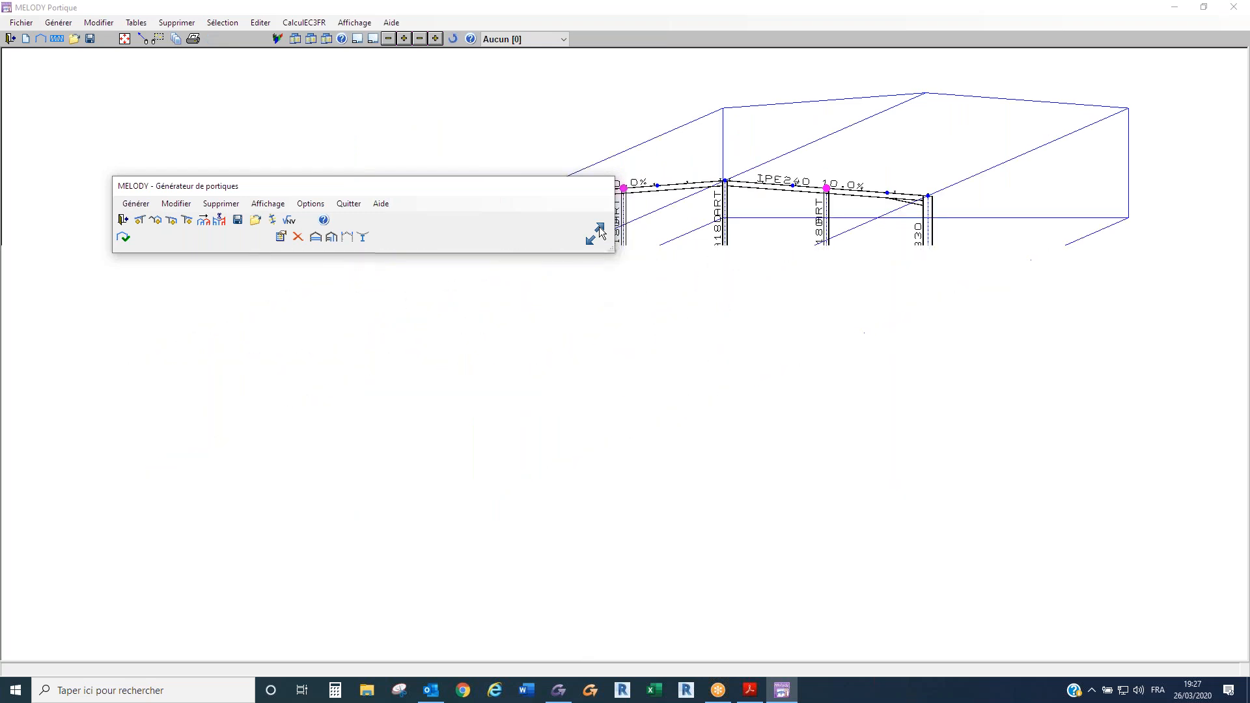
left_click(600, 233)
left_click(599, 229)
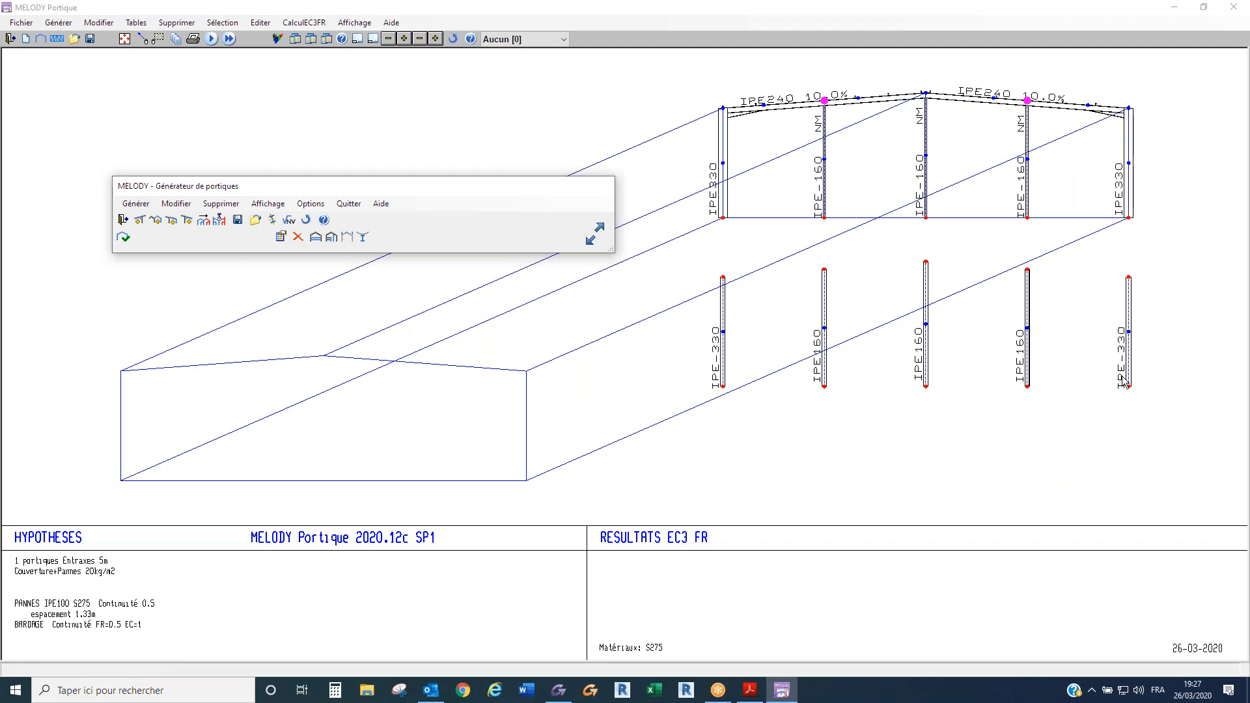
- Set the gable posts to Potelets porteurs (articulations) and validate the generated structure, leaving the load generator settings as they are
left_click(333, 239)
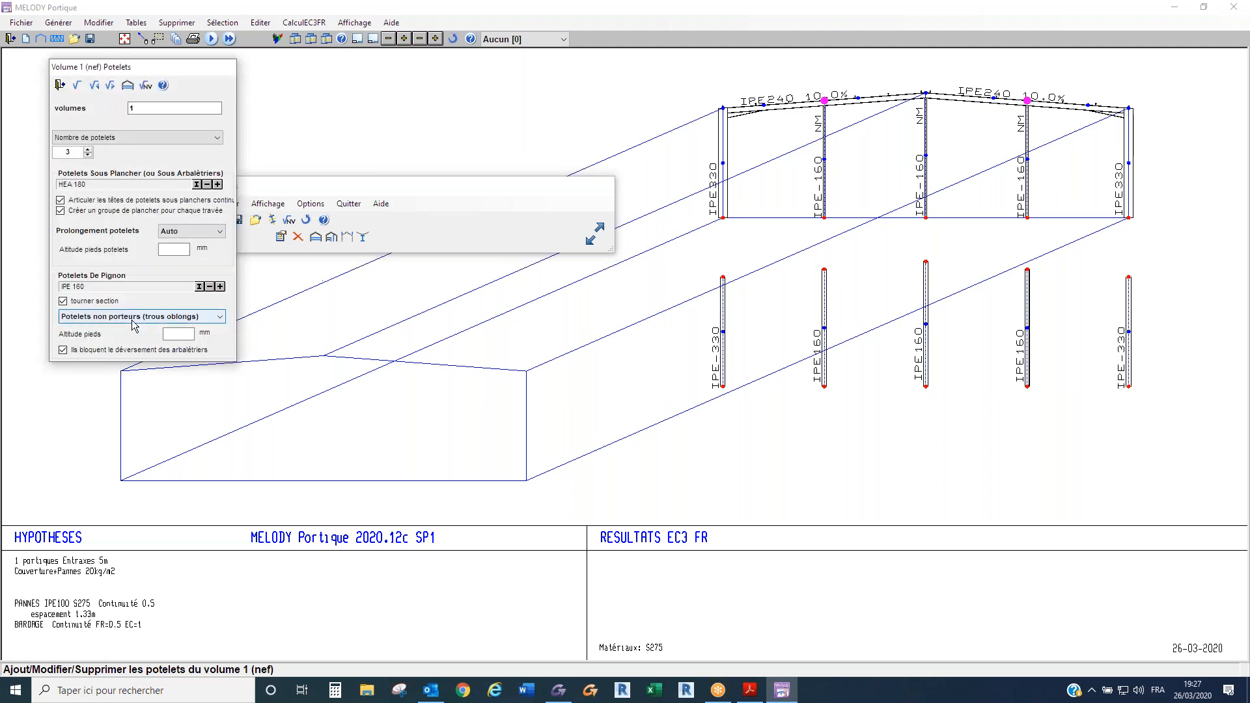
left_click(133, 319)
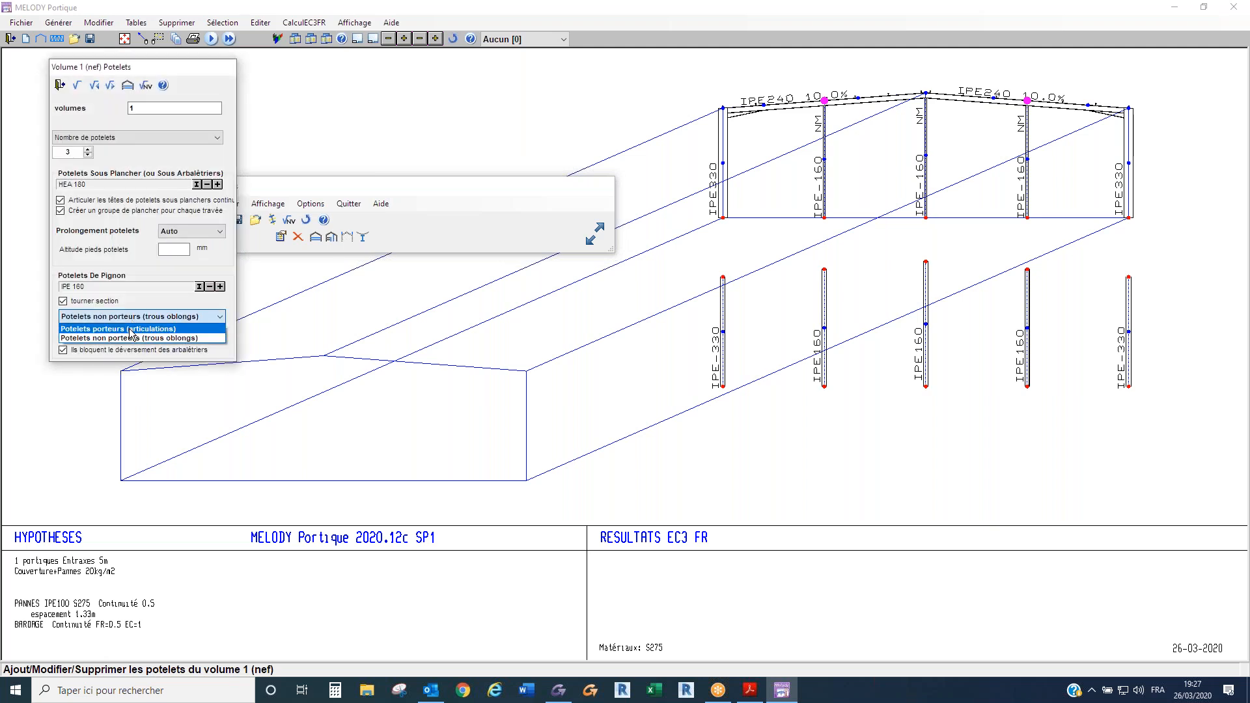
left_click(139, 331)
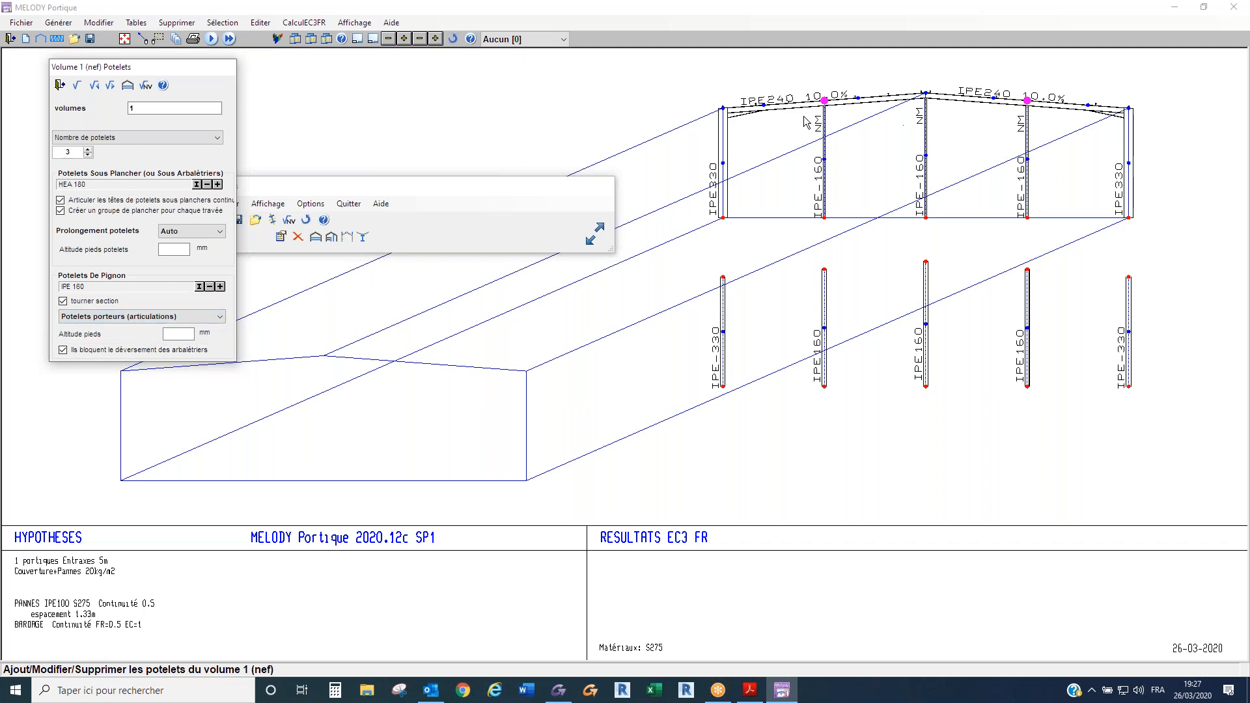
left_click(76, 86)
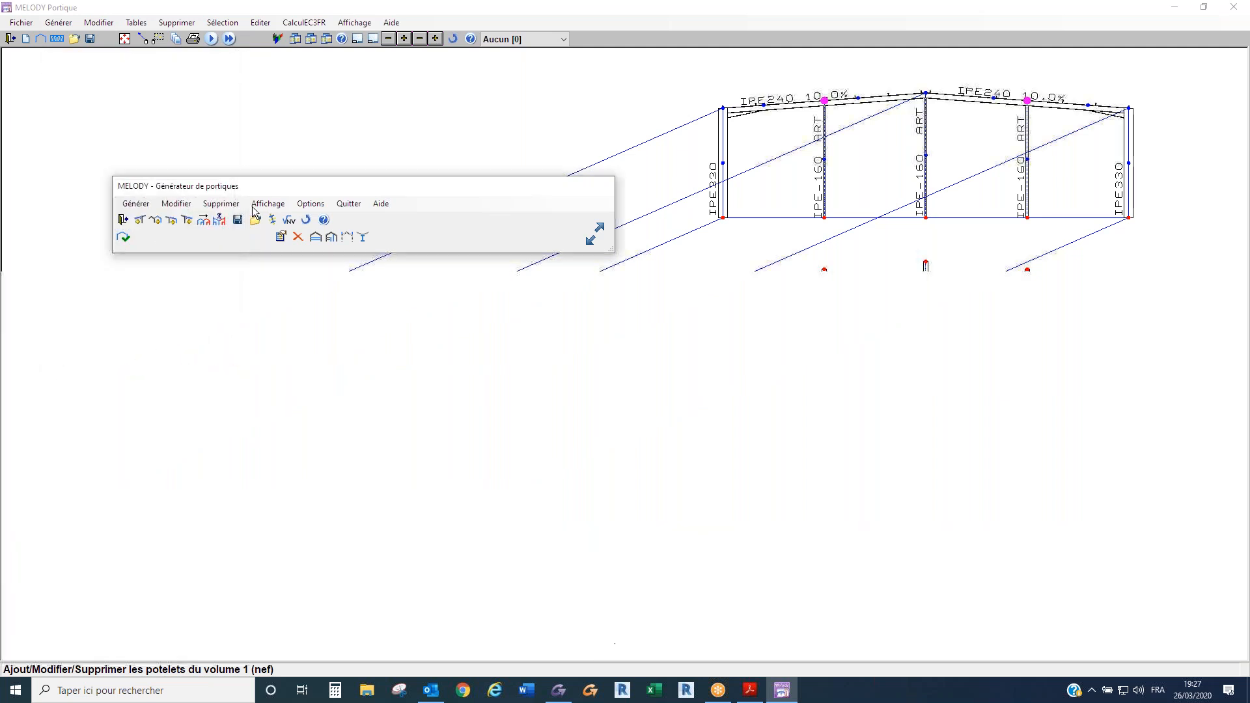
left_click(290, 220)
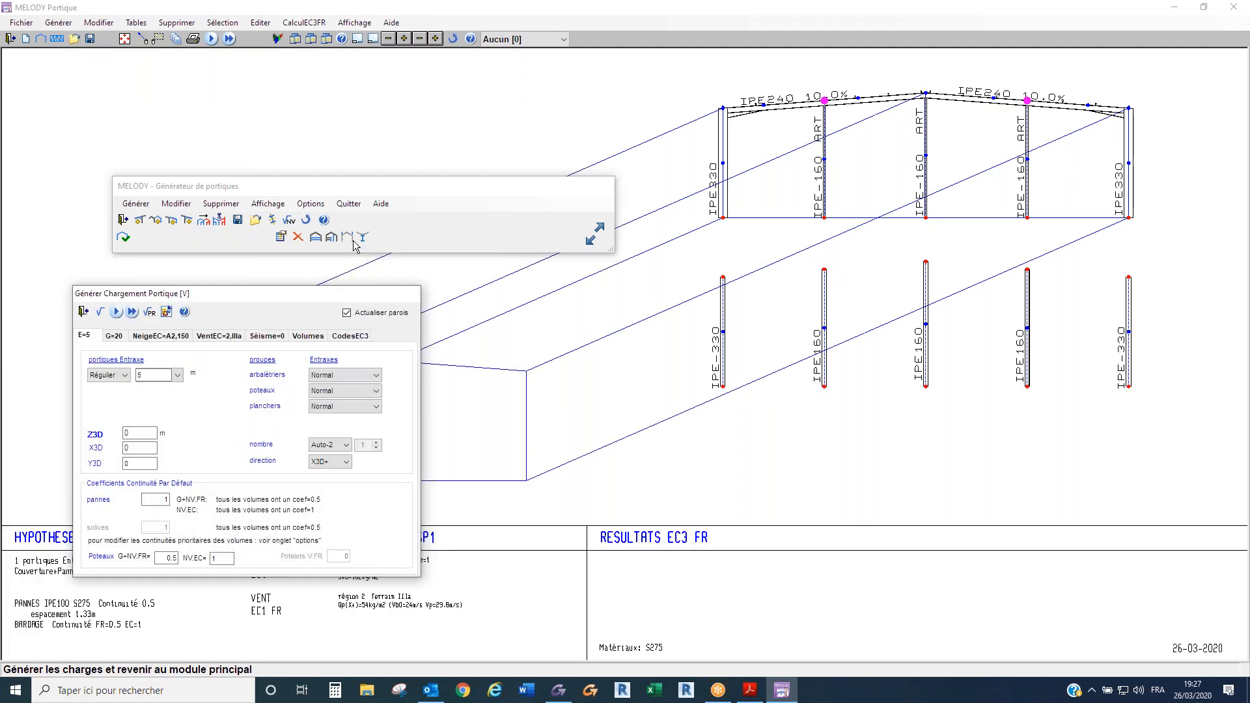
left_click(82, 312)
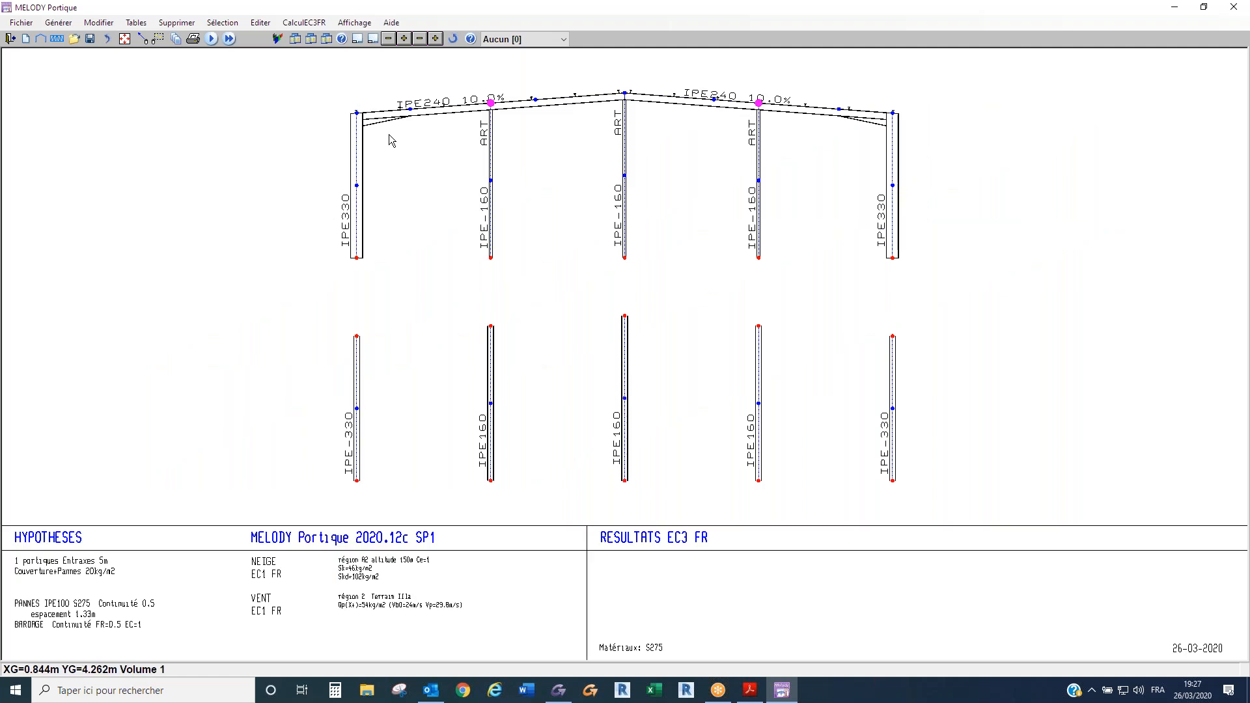
- Change both corner columns of the gable frame (group -100) to IPE 200 with the section rotated
double_click(359, 158)
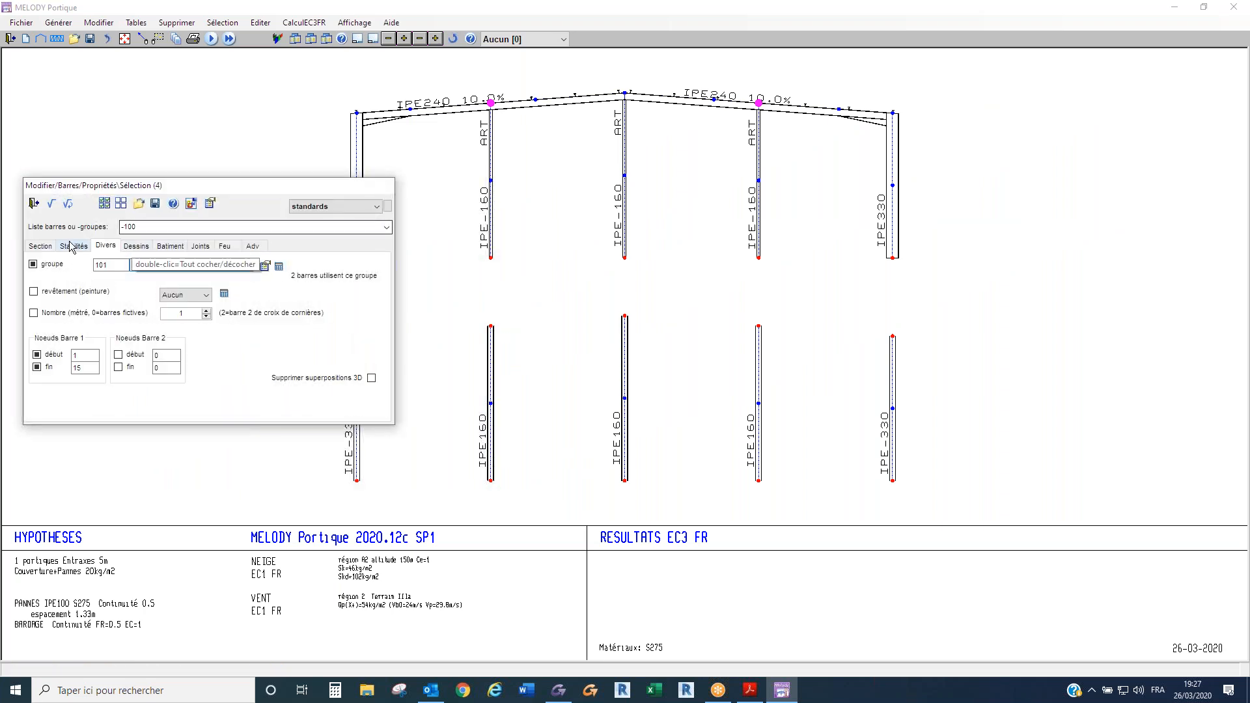
left_click(40, 247)
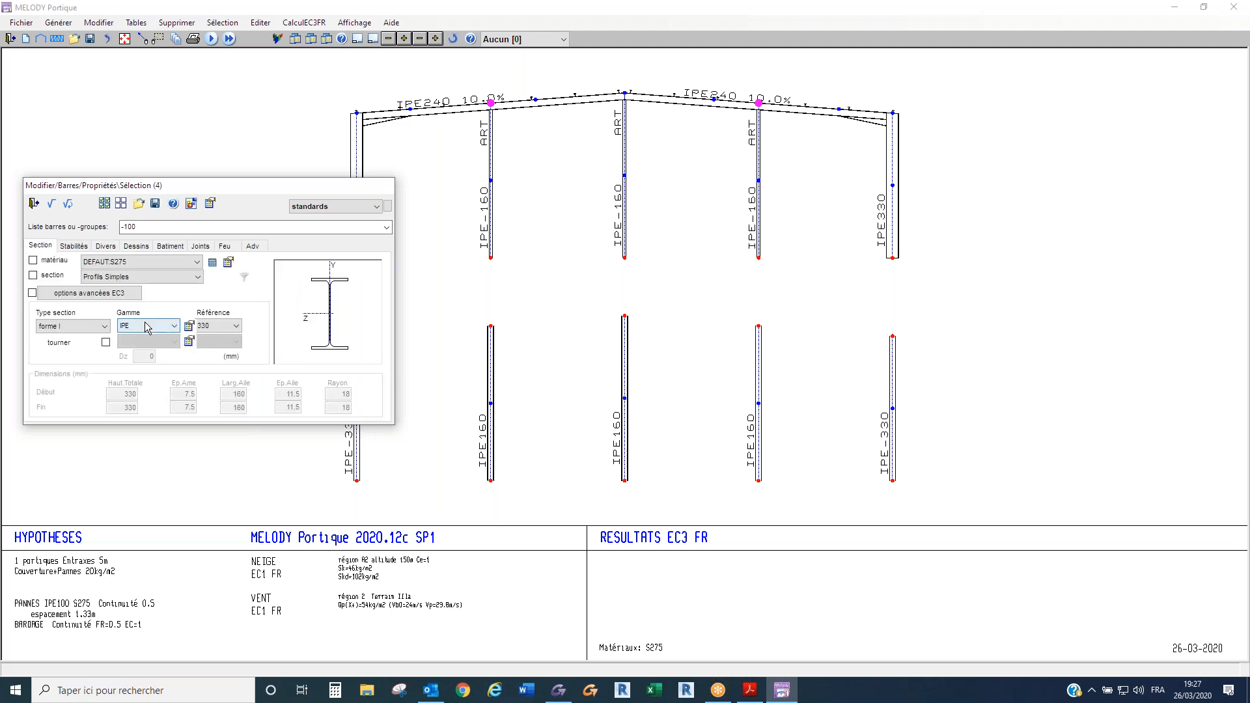
left_click(106, 343)
left_click(218, 325)
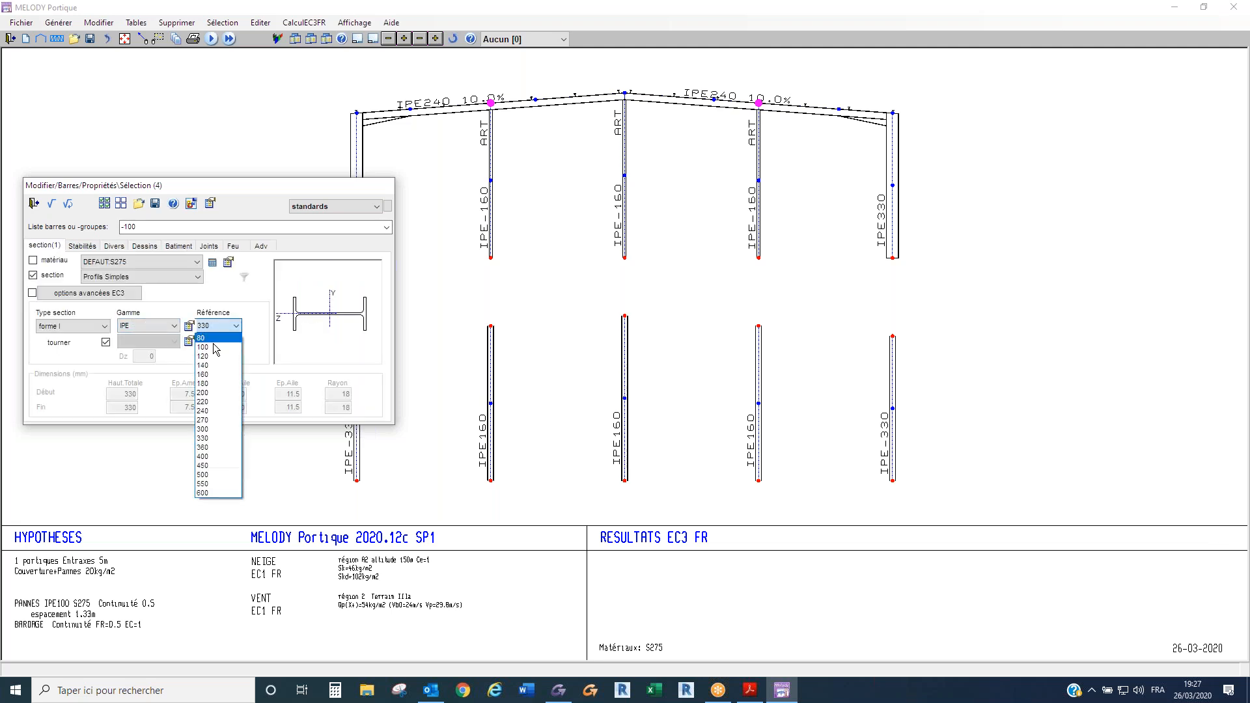
left_click(218, 392)
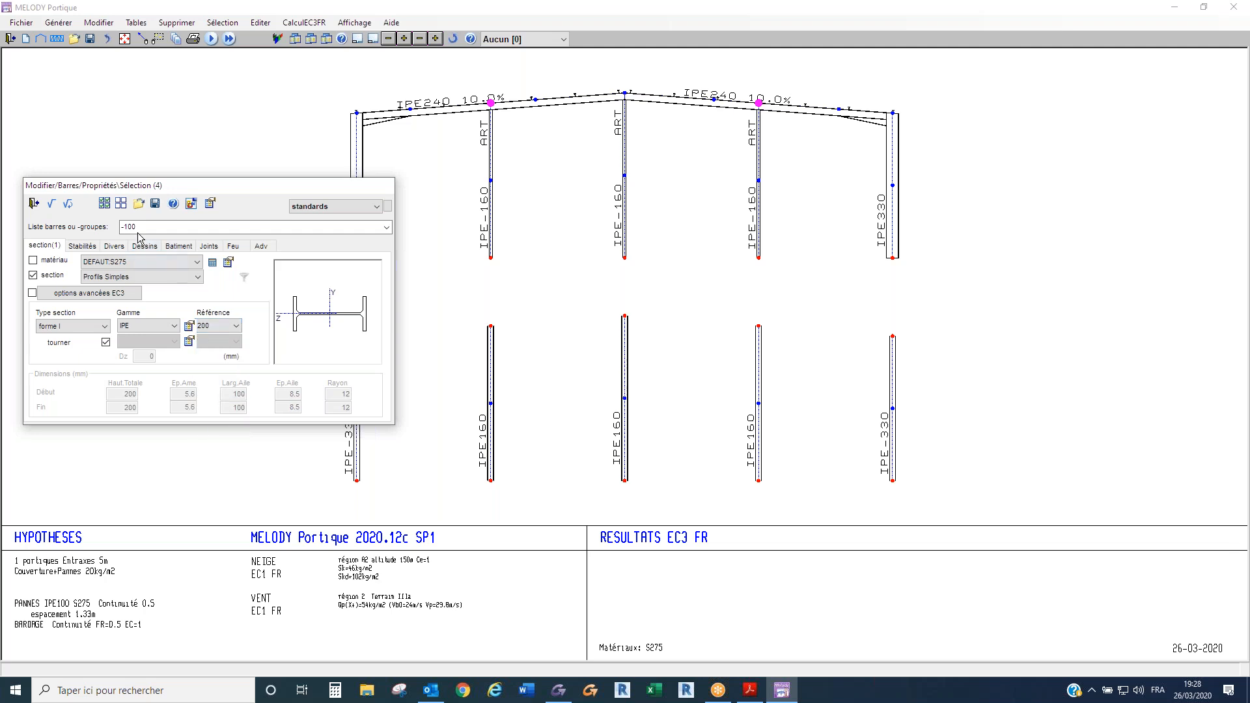
left_click(52, 204)
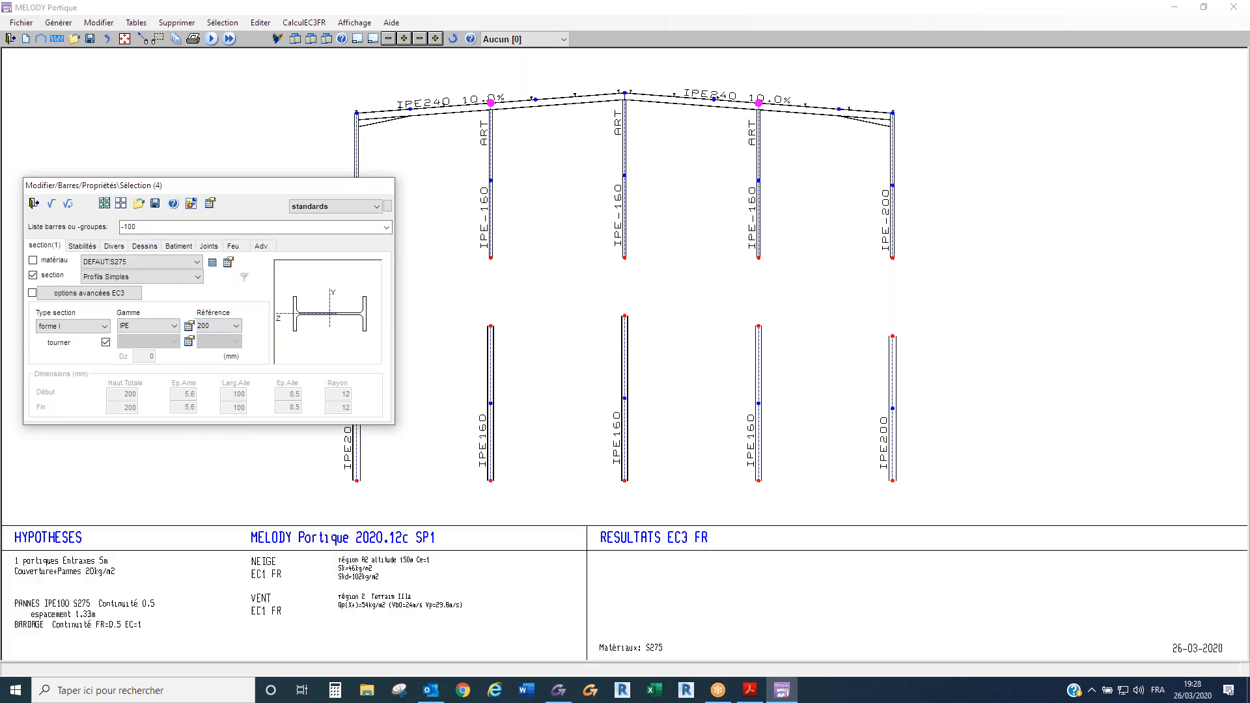
- Change both gable rafters (groups -201 and -301) to section IPE 200
left_click(523, 106)
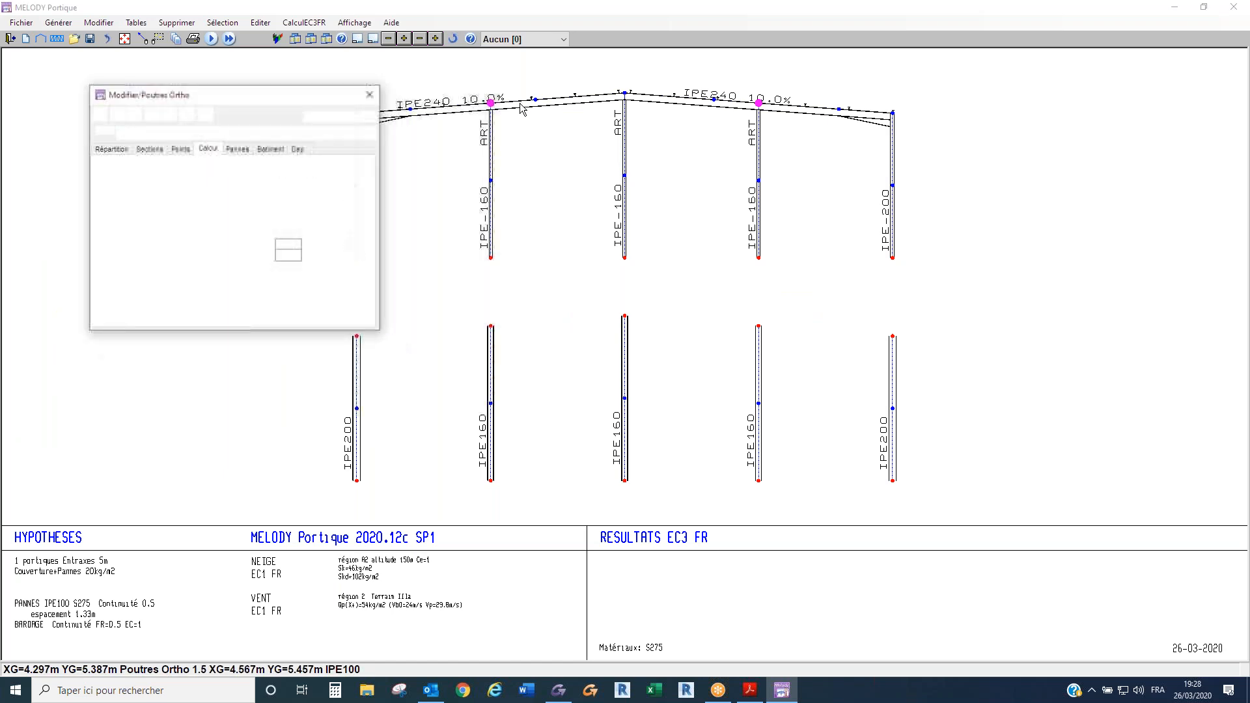
left_click(370, 95)
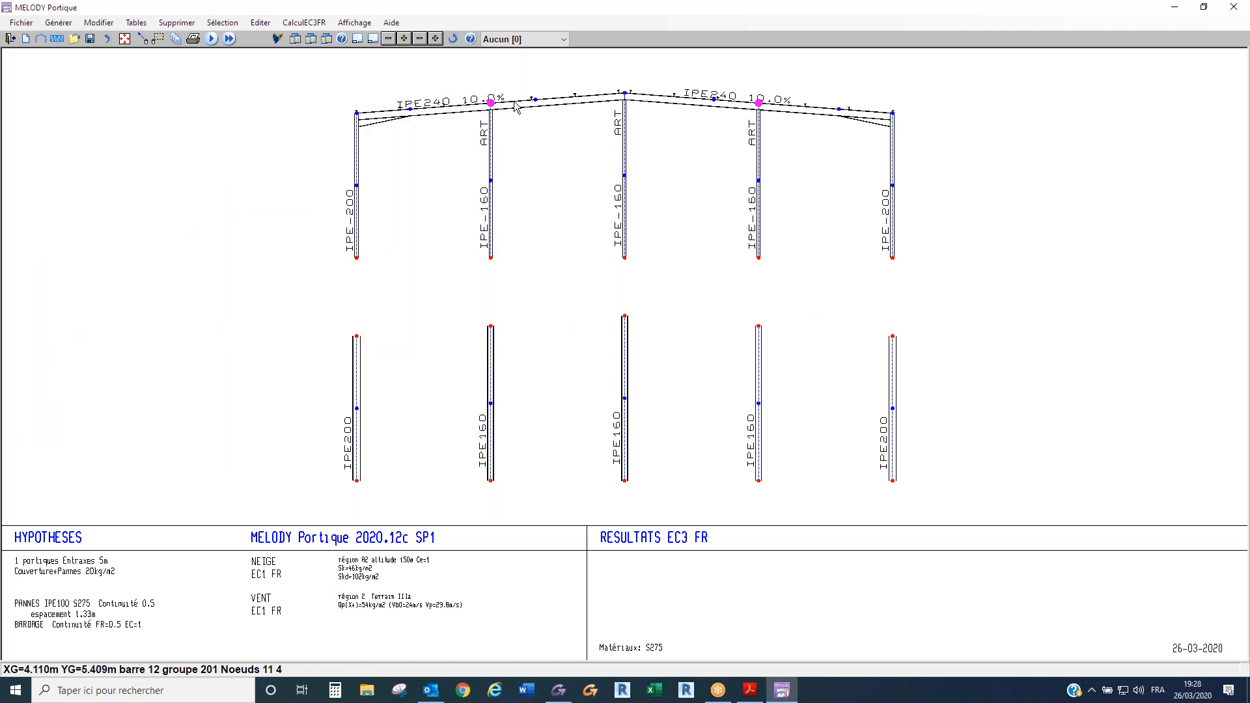
left_click(515, 103)
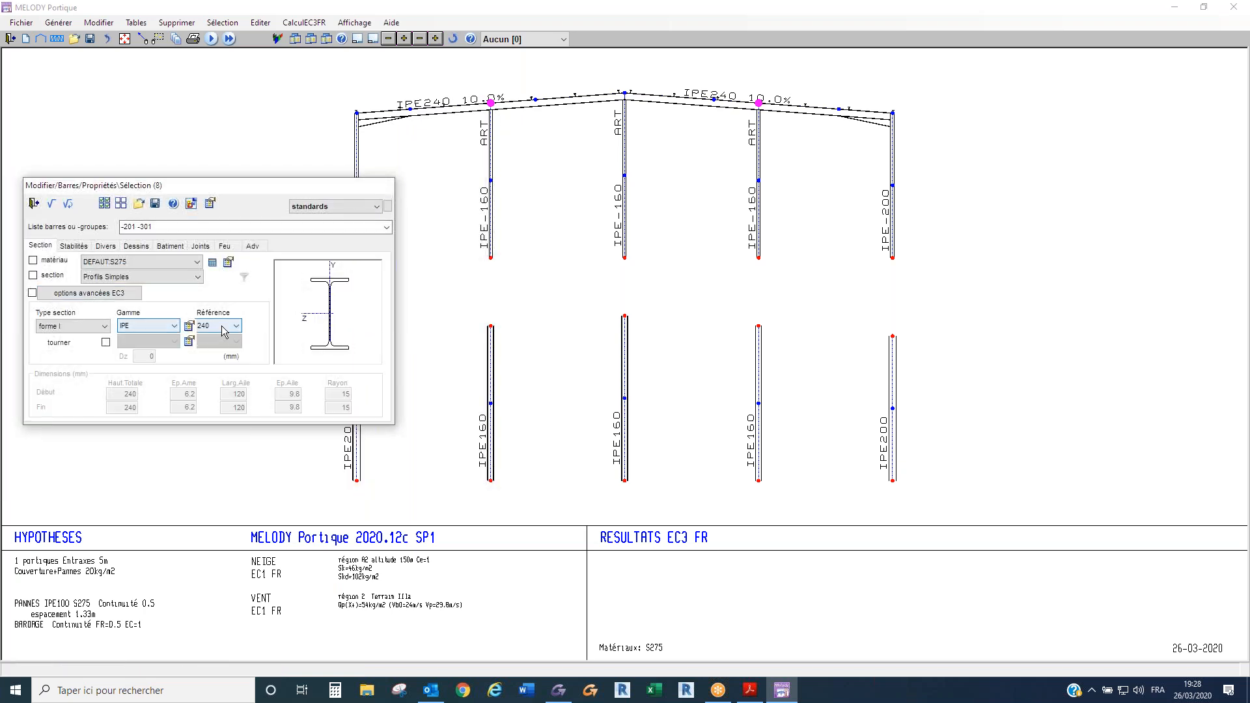
left_click(224, 326)
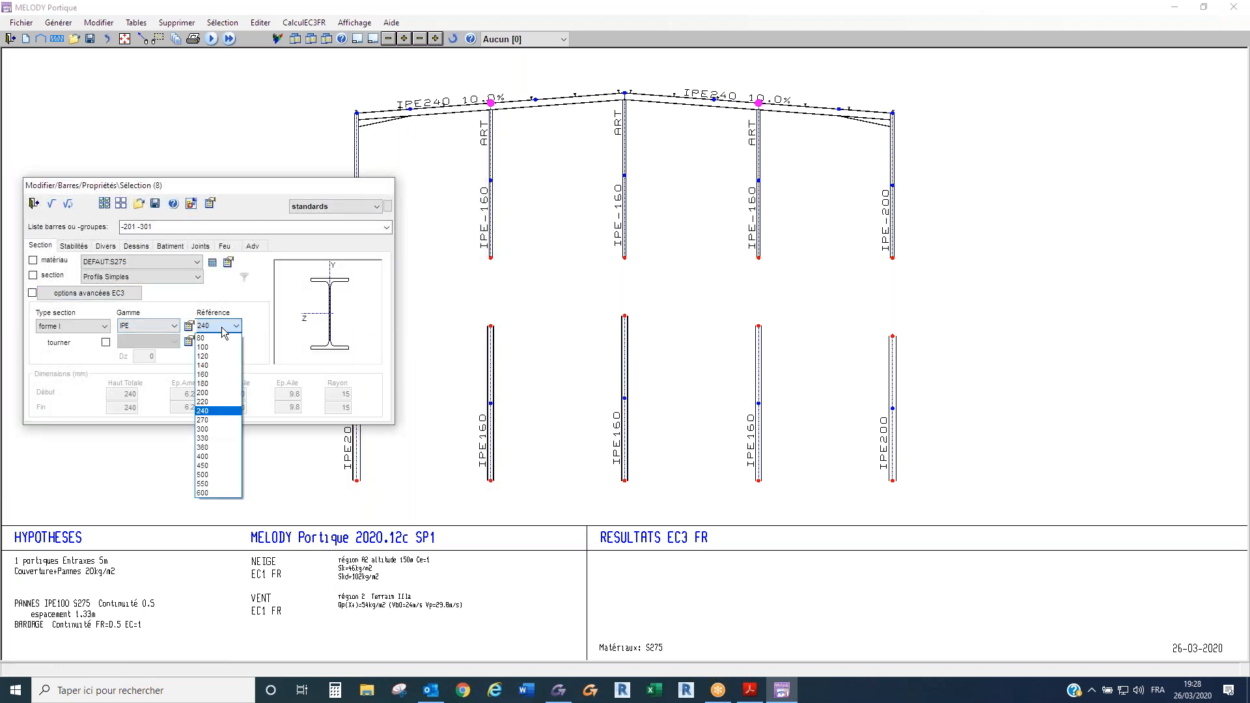
left_click(220, 393)
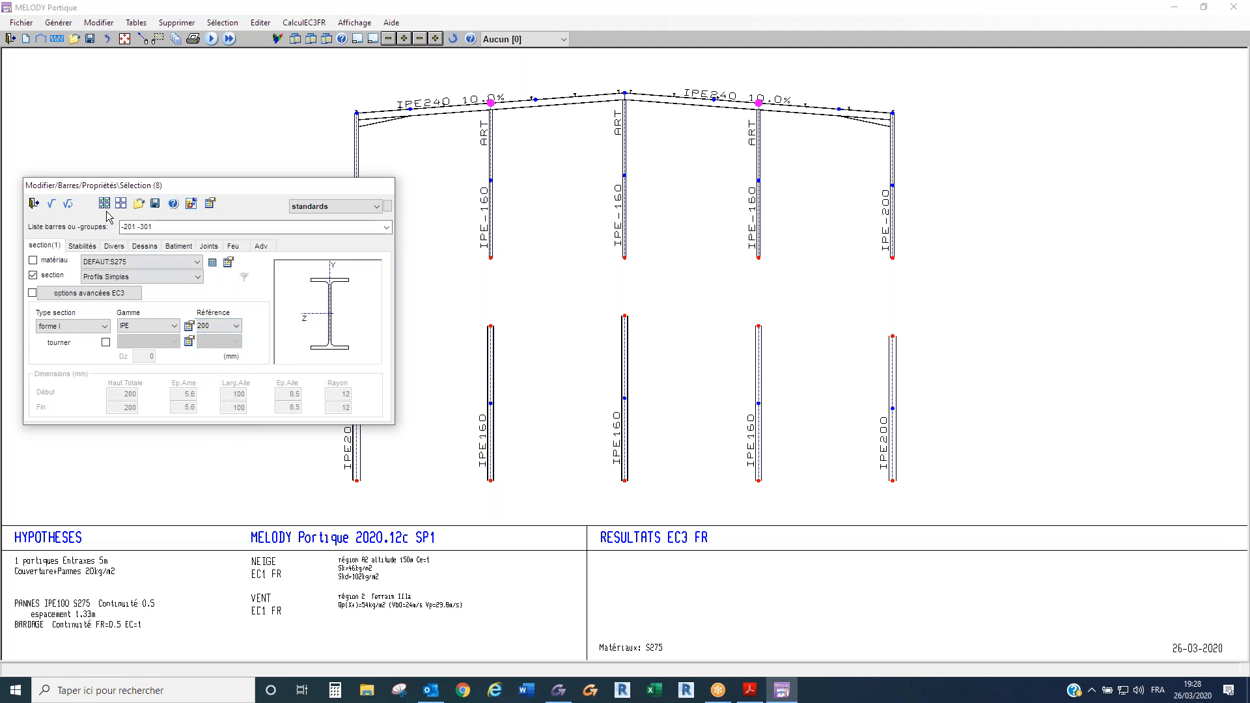
left_click(51, 203)
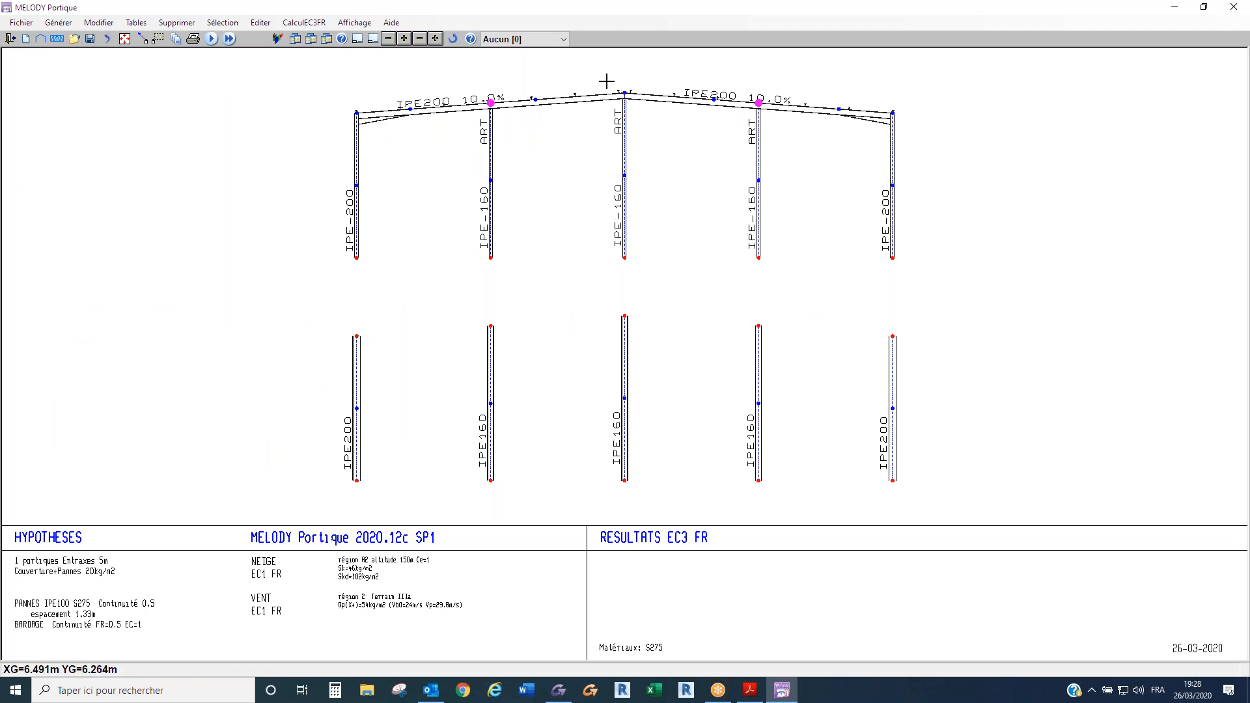
- Remove the eaves haunches of nave 1 by setting their height to aucun, with ART (pinned) connections
double_click(374, 116)
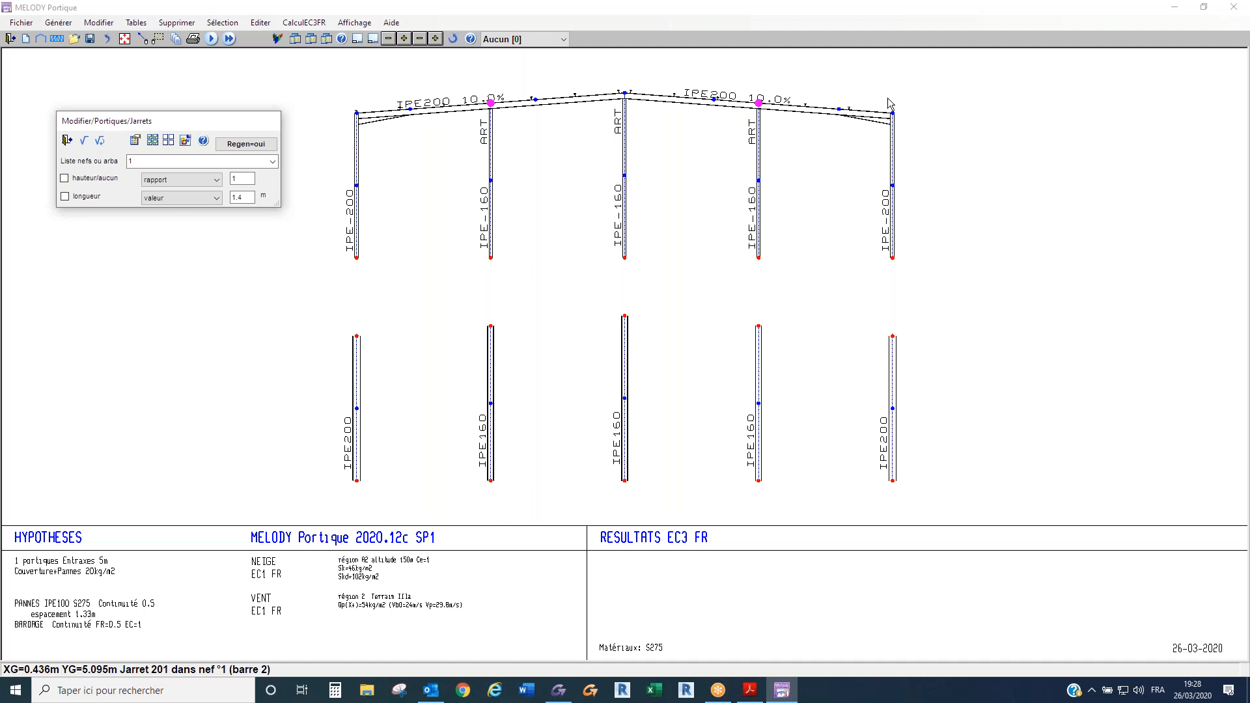
left_click(168, 181)
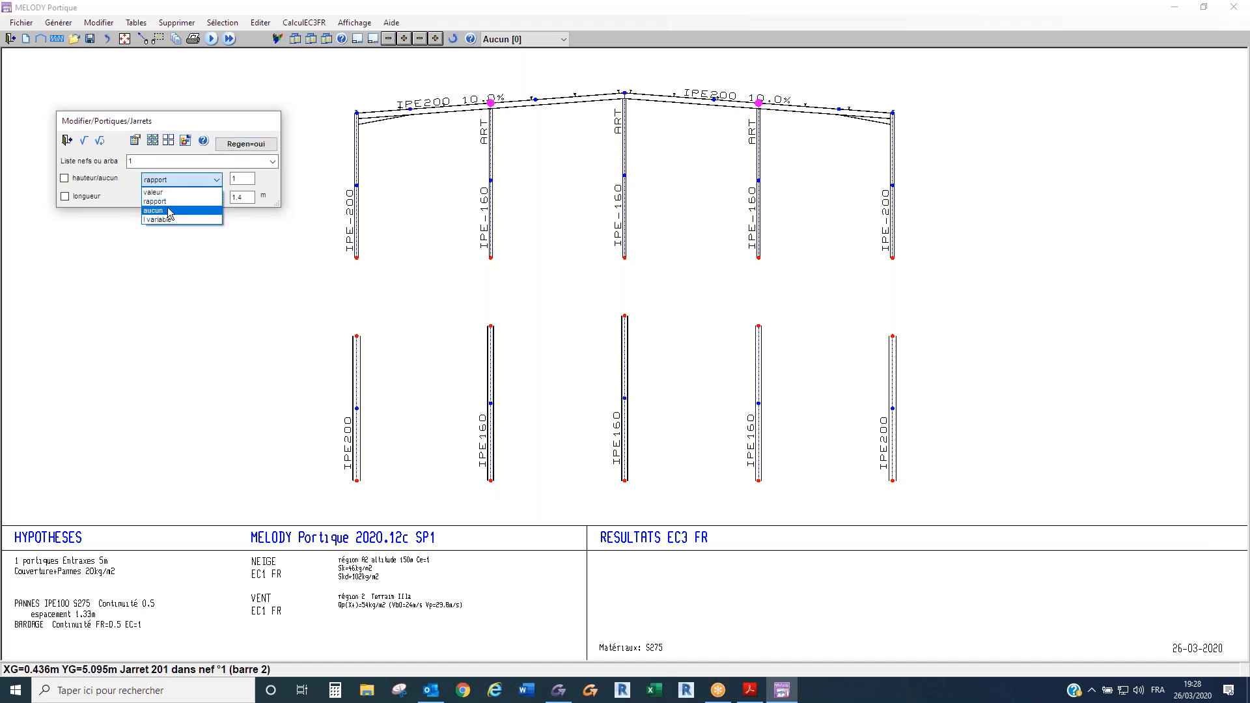
left_click(169, 211)
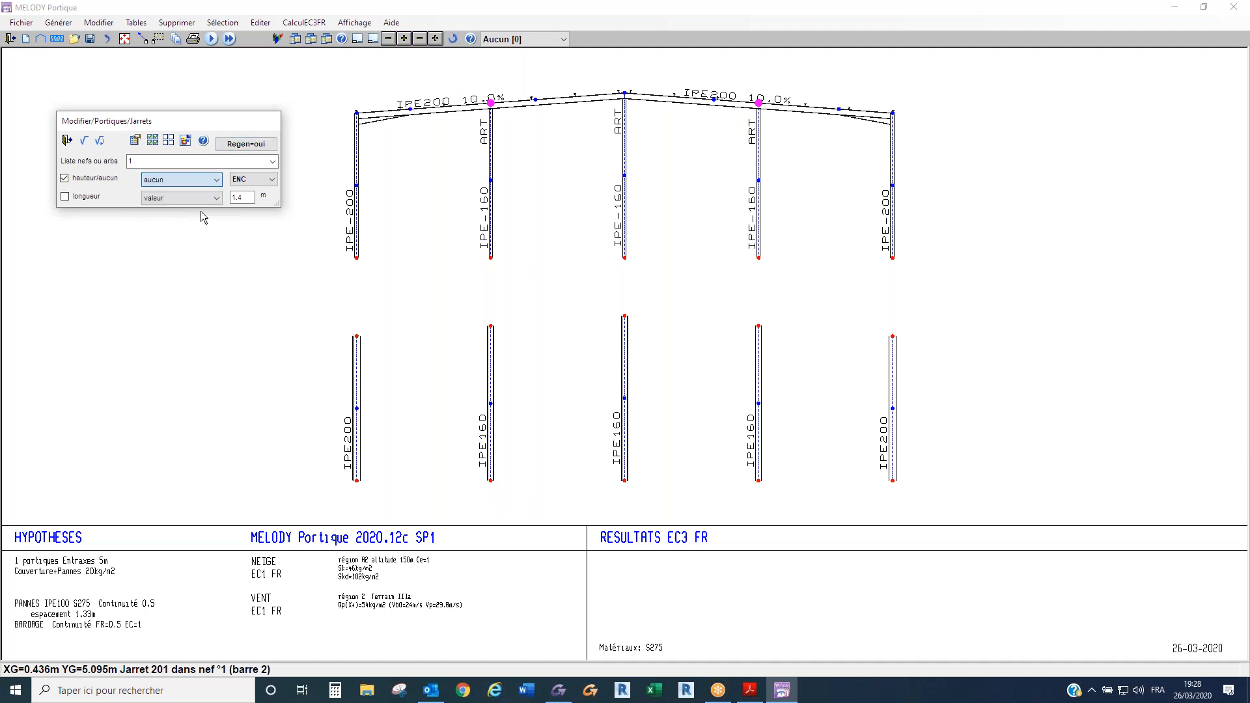
left_click(252, 180)
left_click(248, 200)
left_click(85, 141)
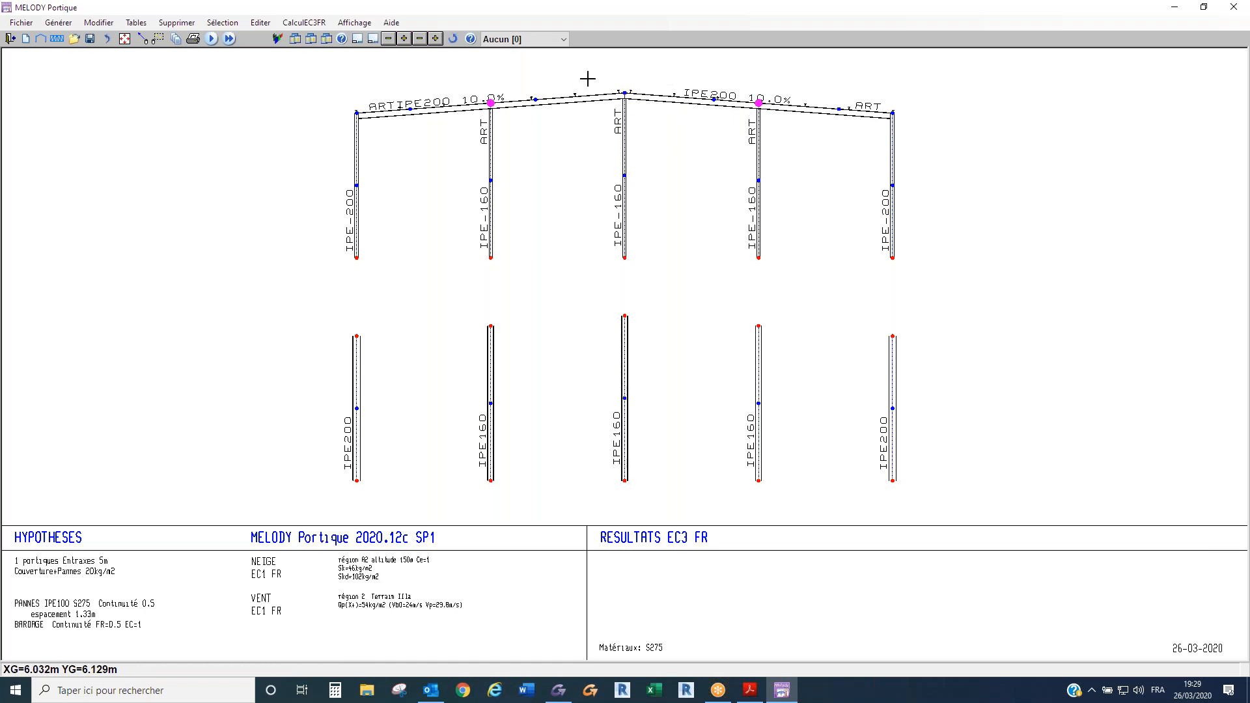
- Release the ridge end of the first rafter (bar 4) by setting its end joint to ART
right_click(600, 98)
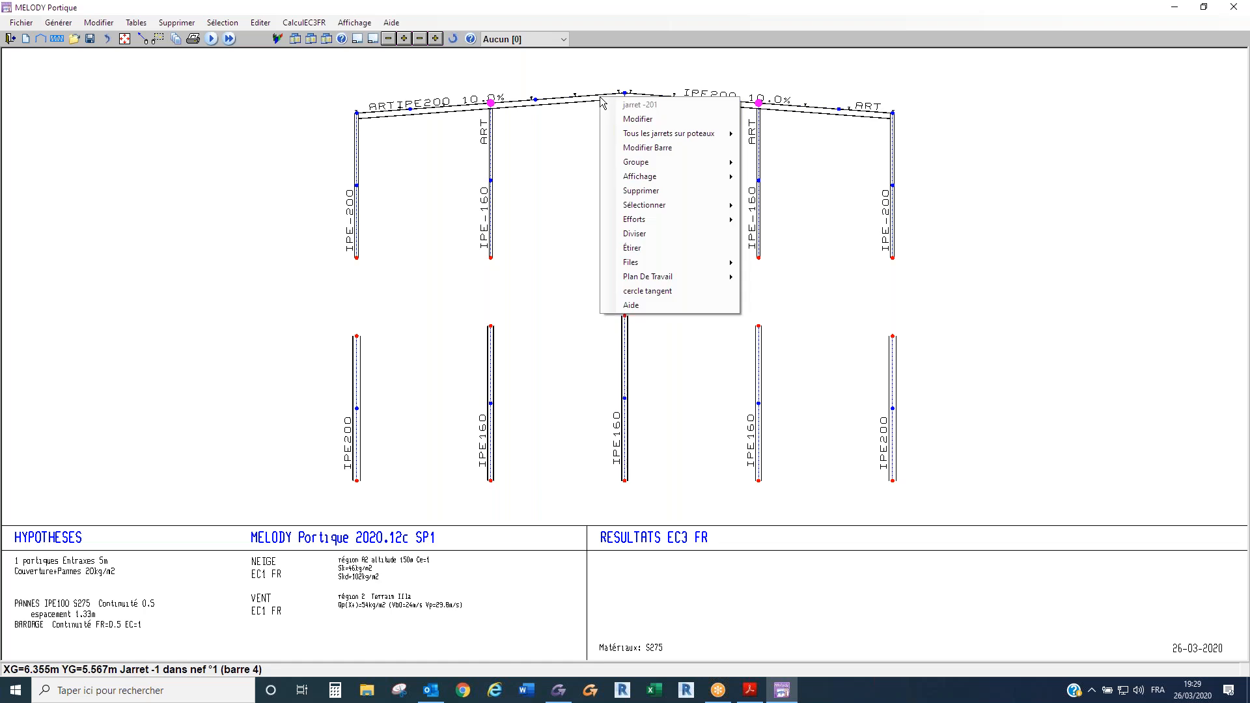
left_click(638, 119)
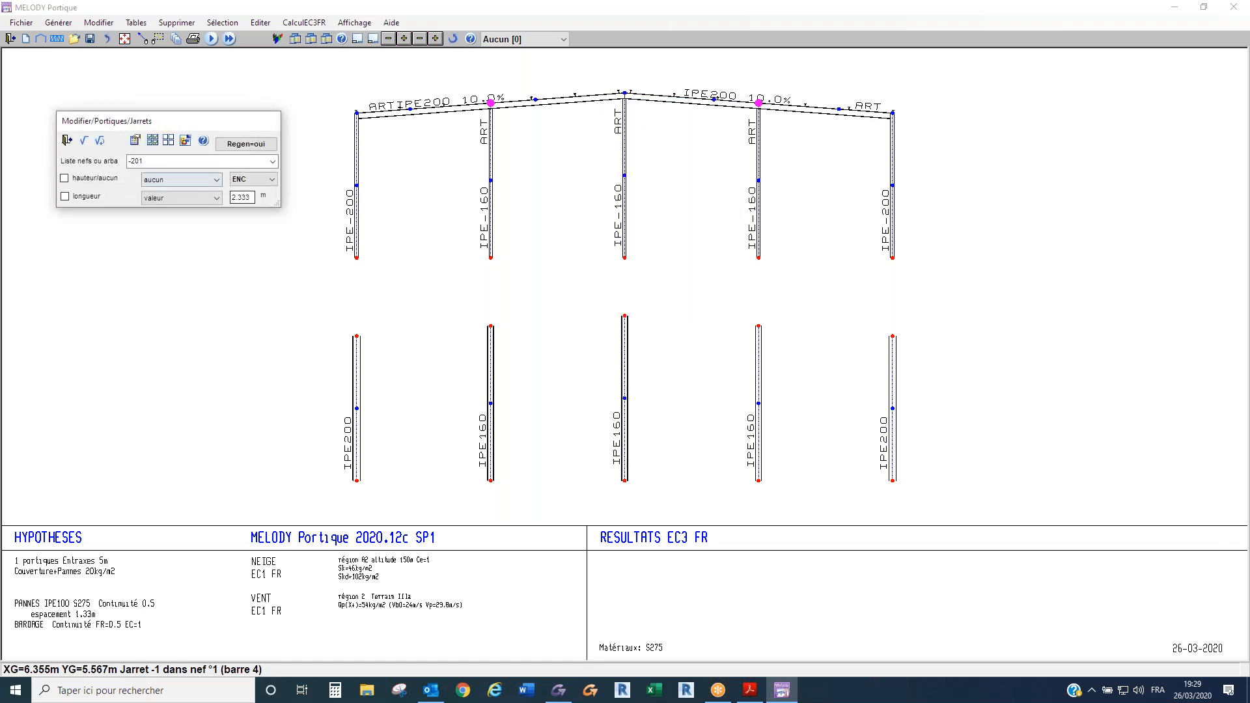
left_click(134, 141)
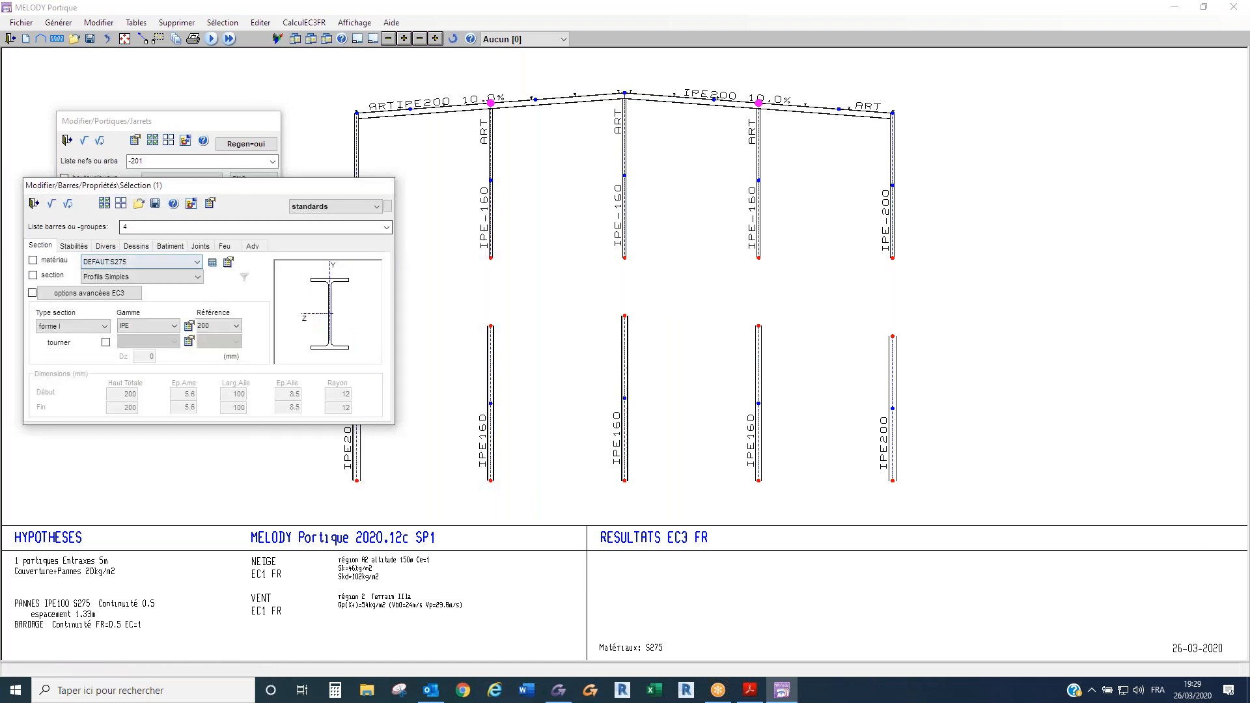
left_click(199, 246)
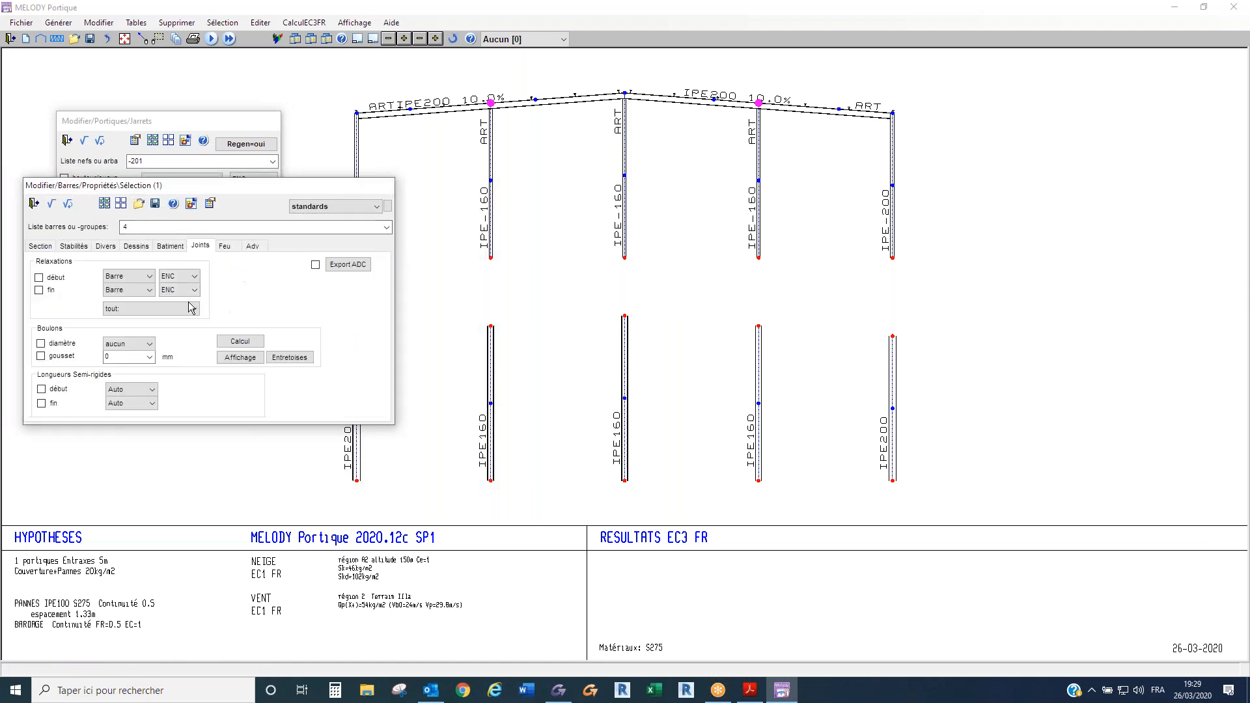
left_click(189, 293)
left_click(181, 312)
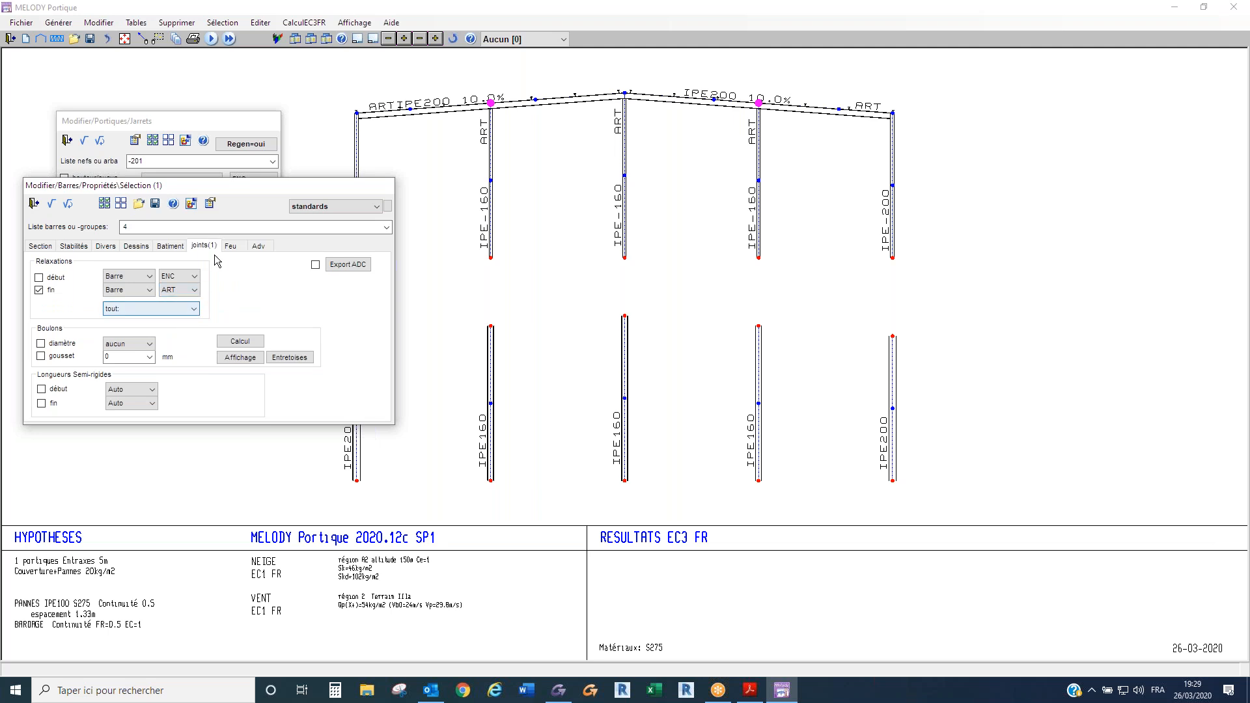
left_click(52, 207)
left_click(35, 205)
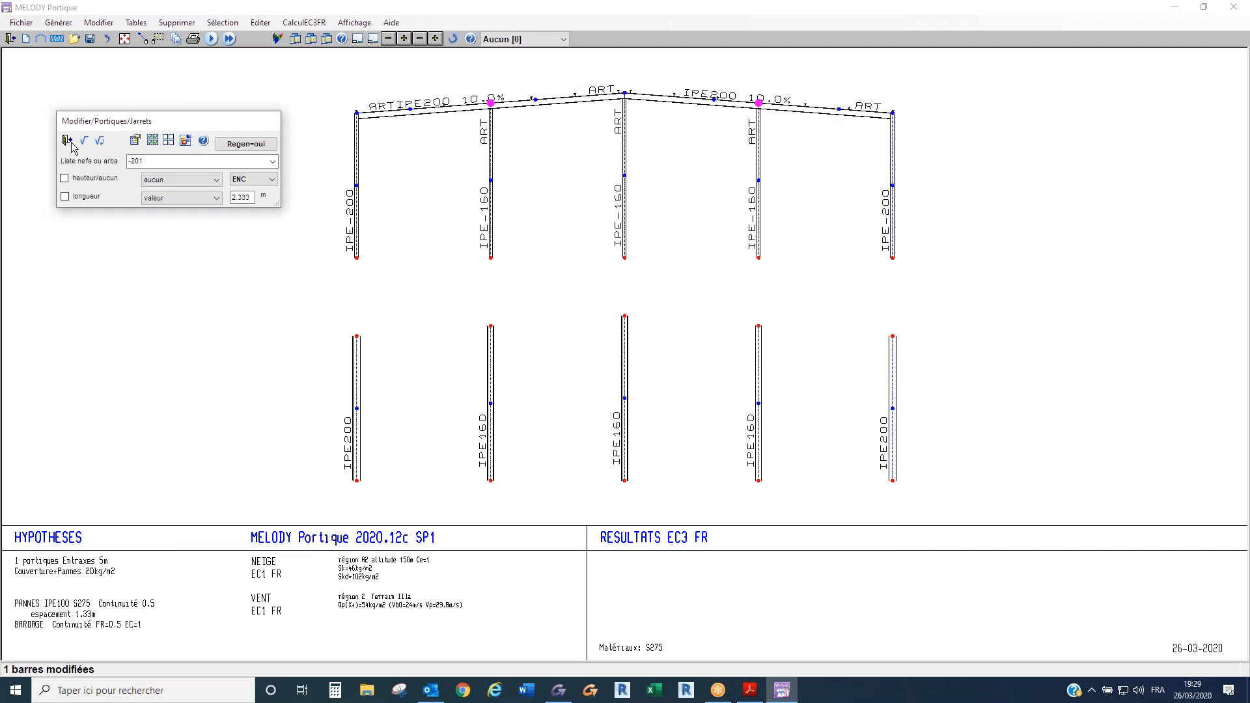
left_click(68, 140)
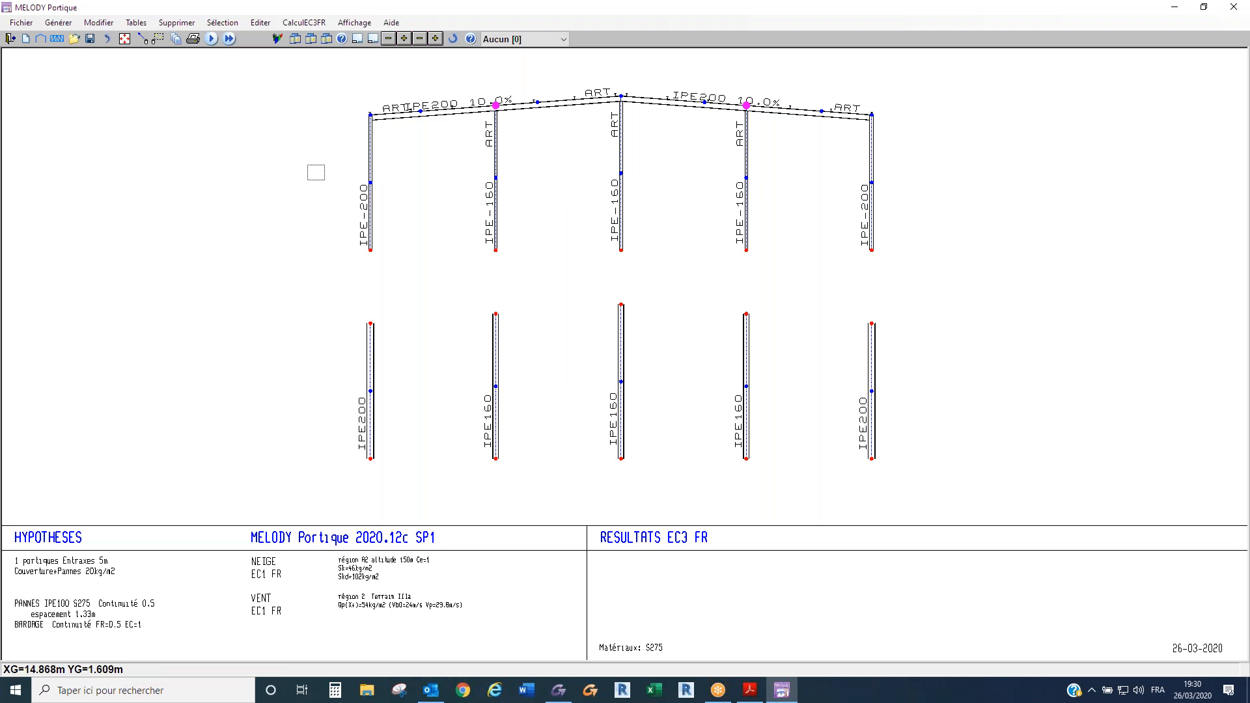
- Set the global ordinate of the five mid-height post nodes (15A19) to 2.7 m
right_click(903, 207)
left_click(927, 224)
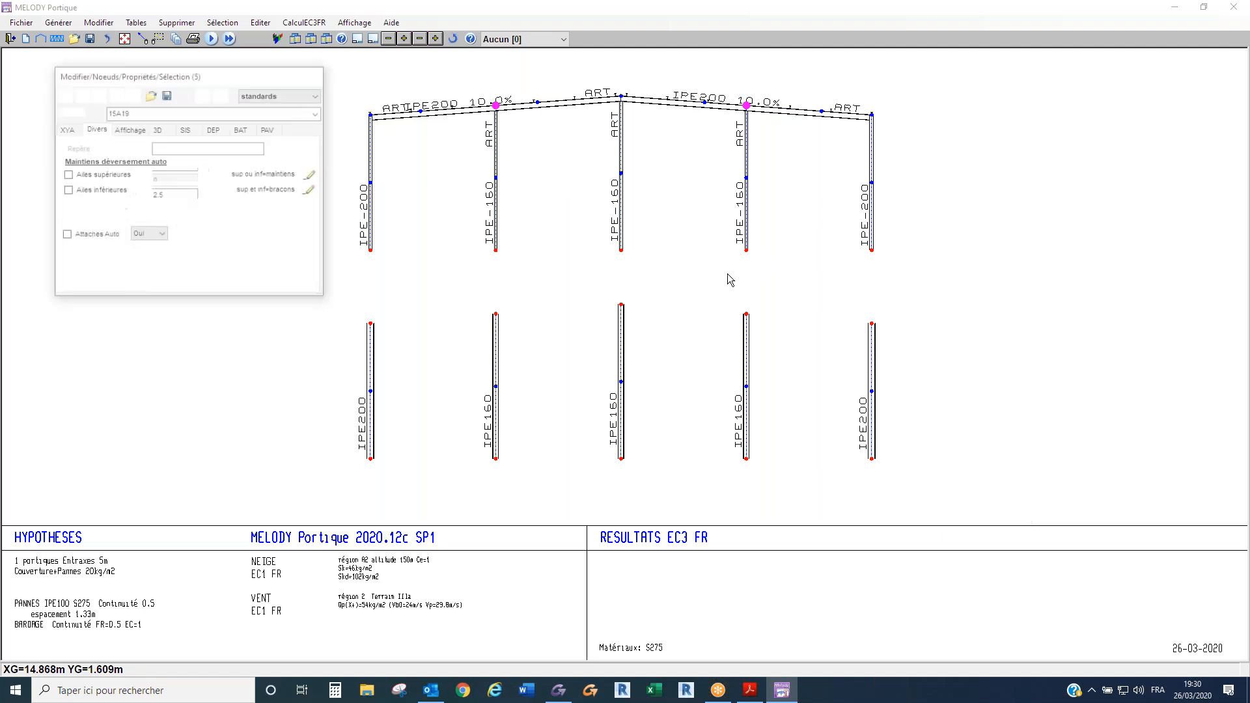
left_click(183, 196)
key("BackSpace")
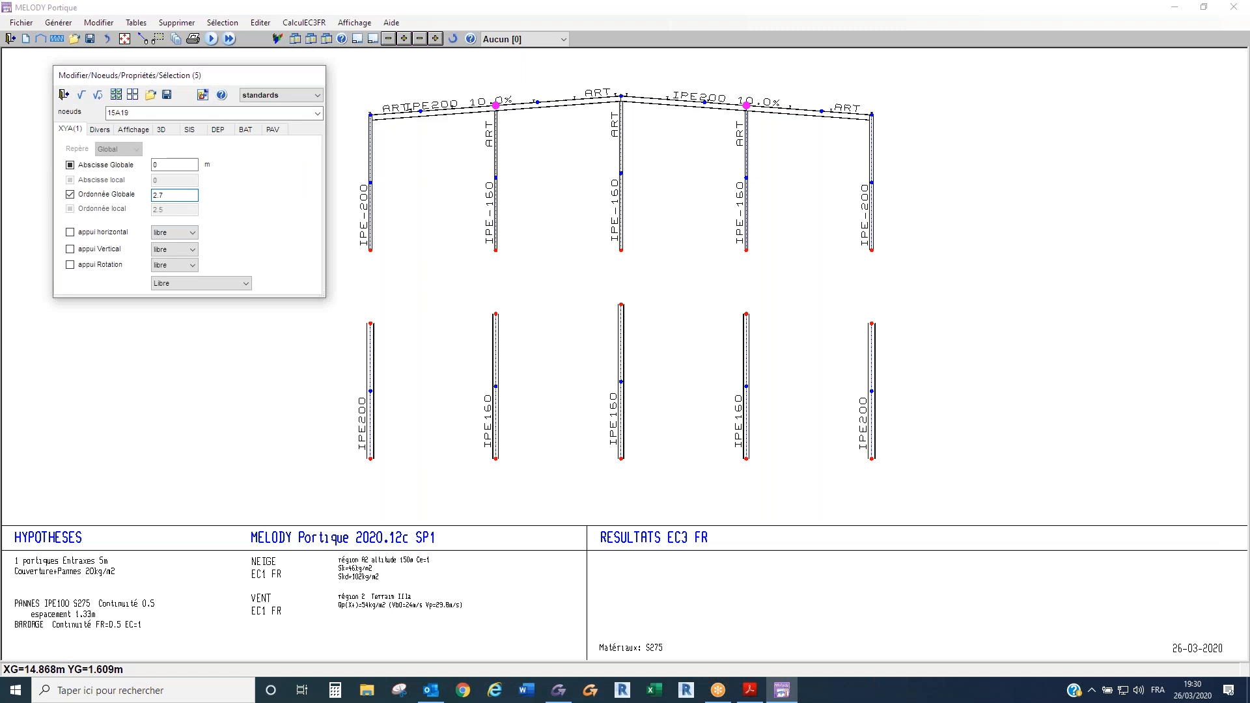
left_click(82, 96)
left_click(63, 95)
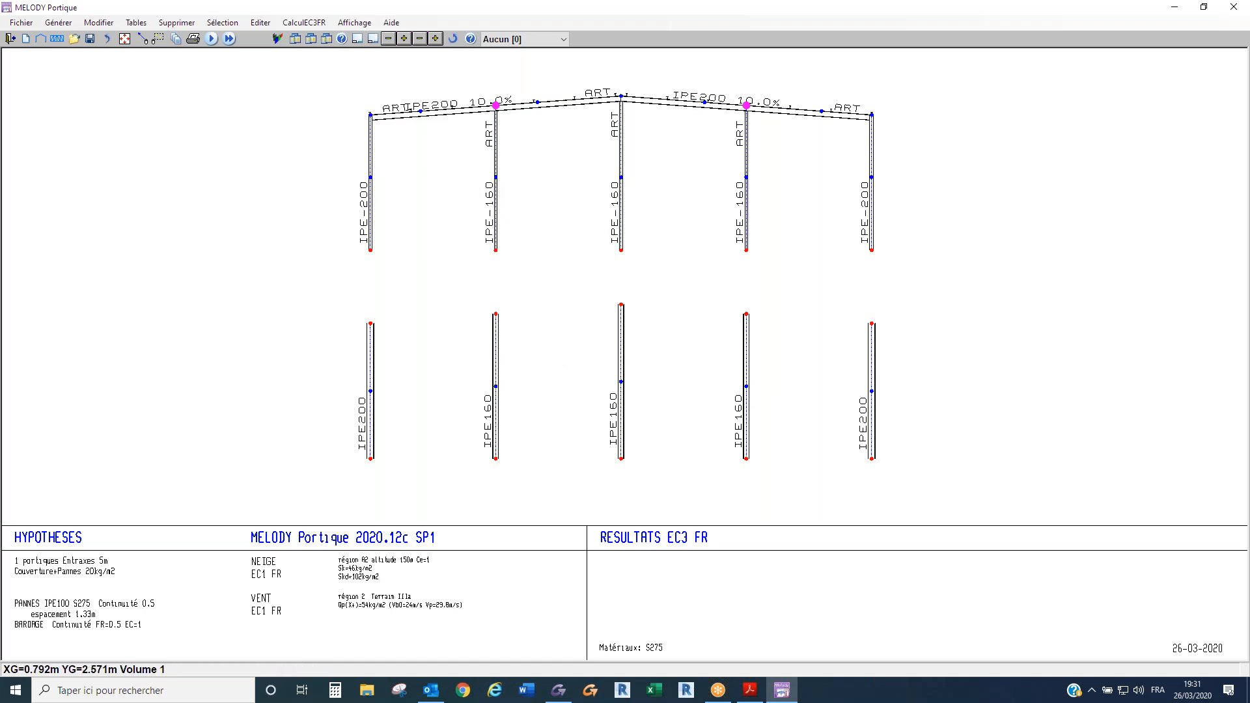
- Rebuild the 3D gables with Refaire Pignons 3d
left_click(105, 25)
mouse_move(128, 74)
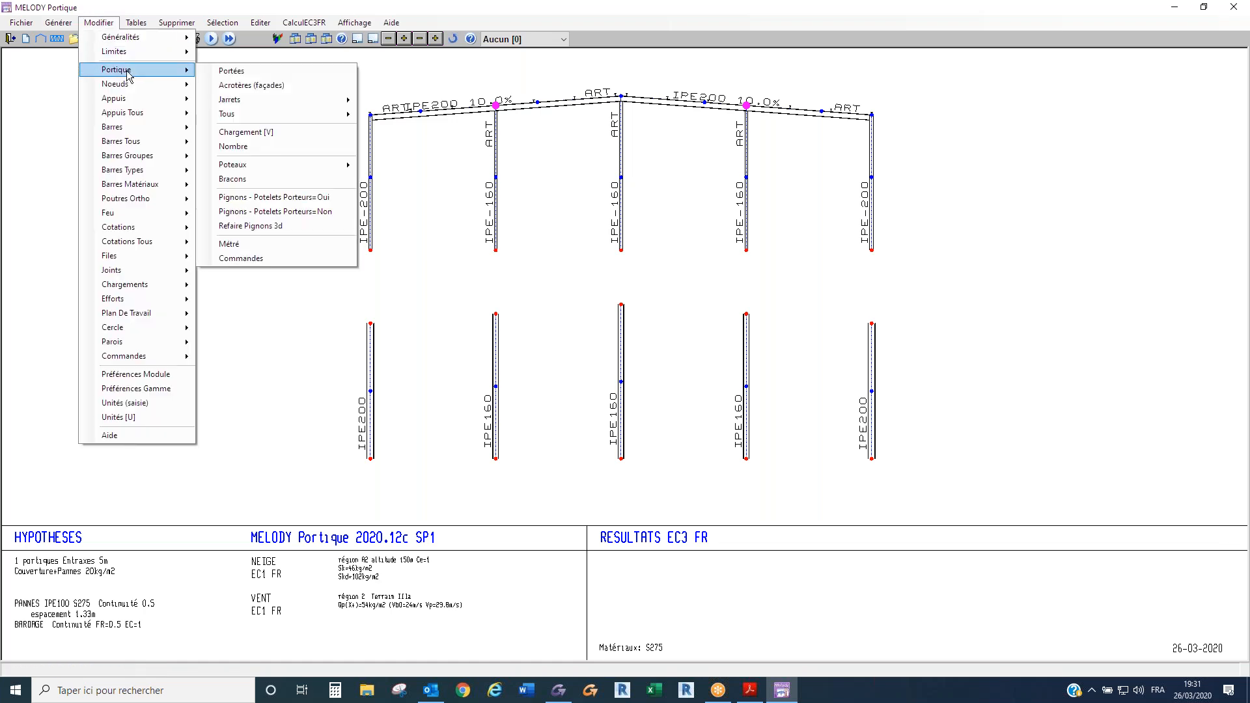
left_click(266, 226)
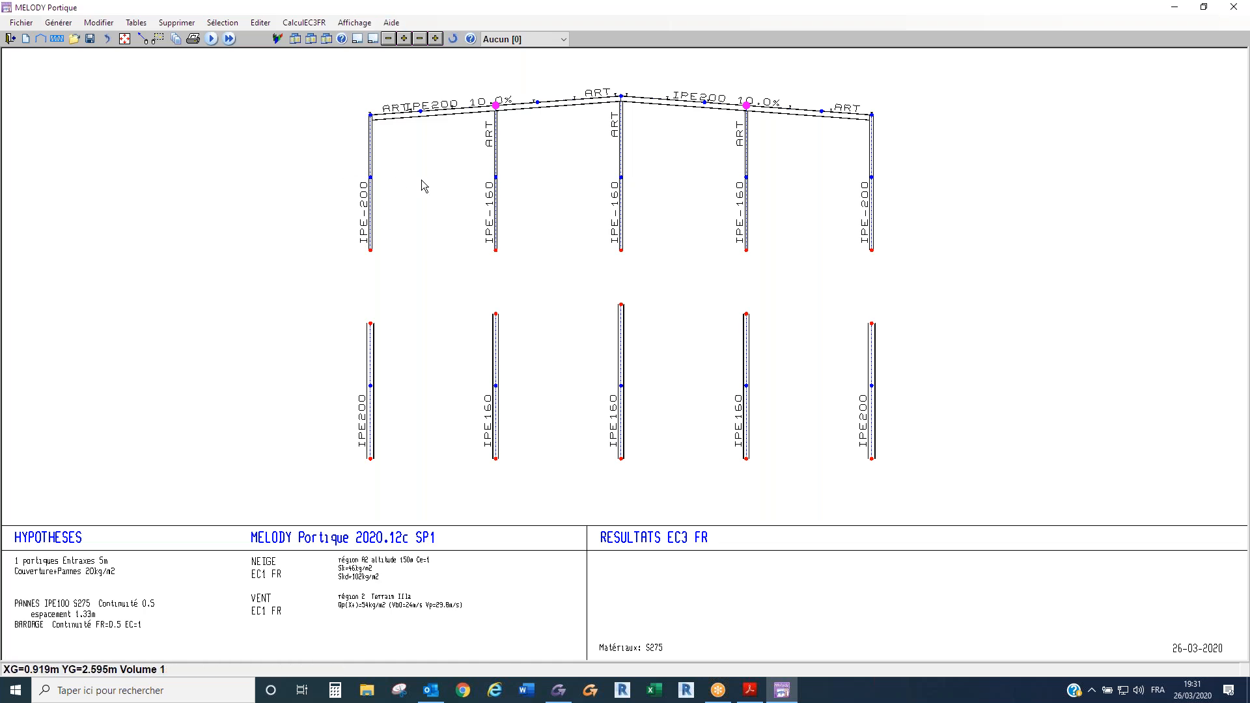
- Start creating bars by two points using the predefined buton properties: square tube TCARF 1003 in S275 with ART ends
left_click(141, 40)
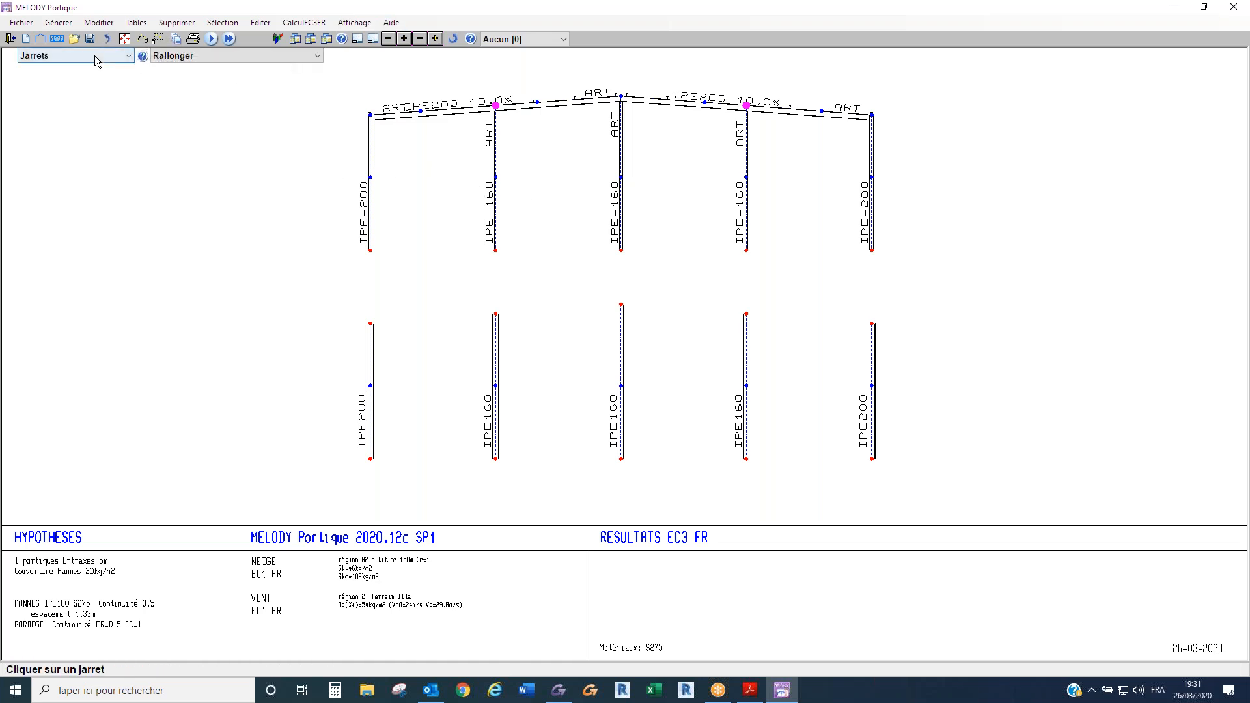
left_click(95, 56)
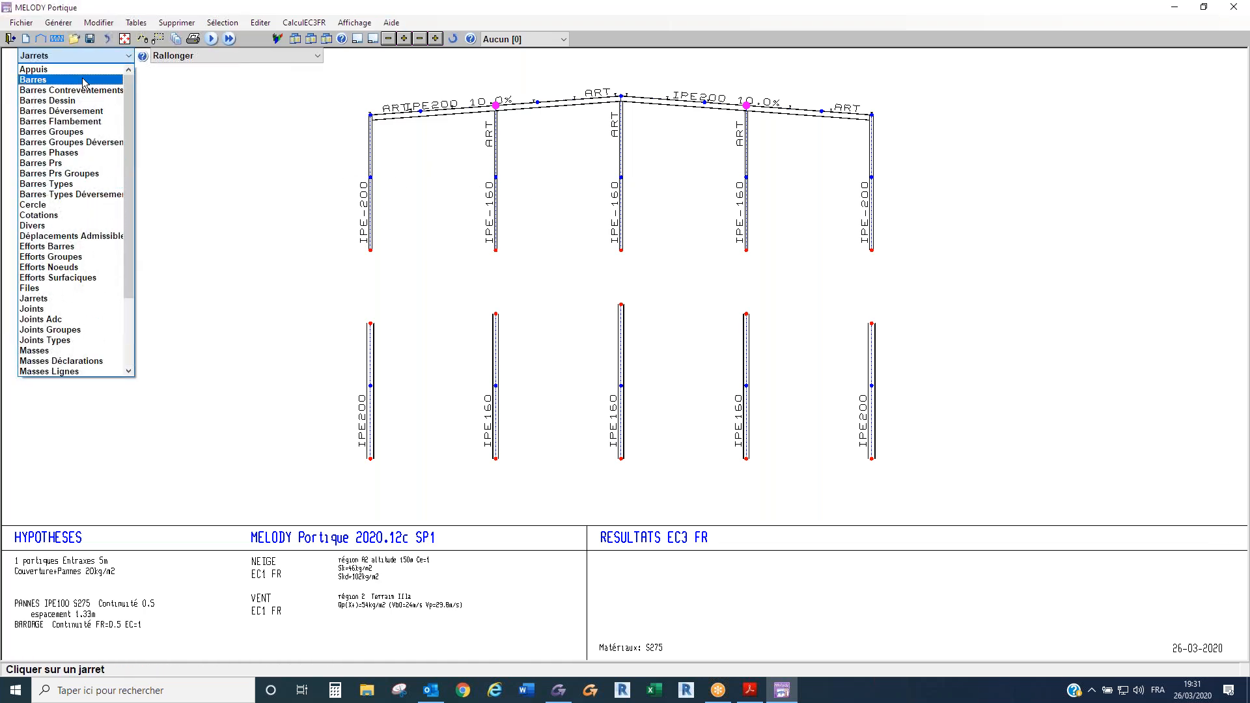
left_click(88, 80)
left_click(193, 56)
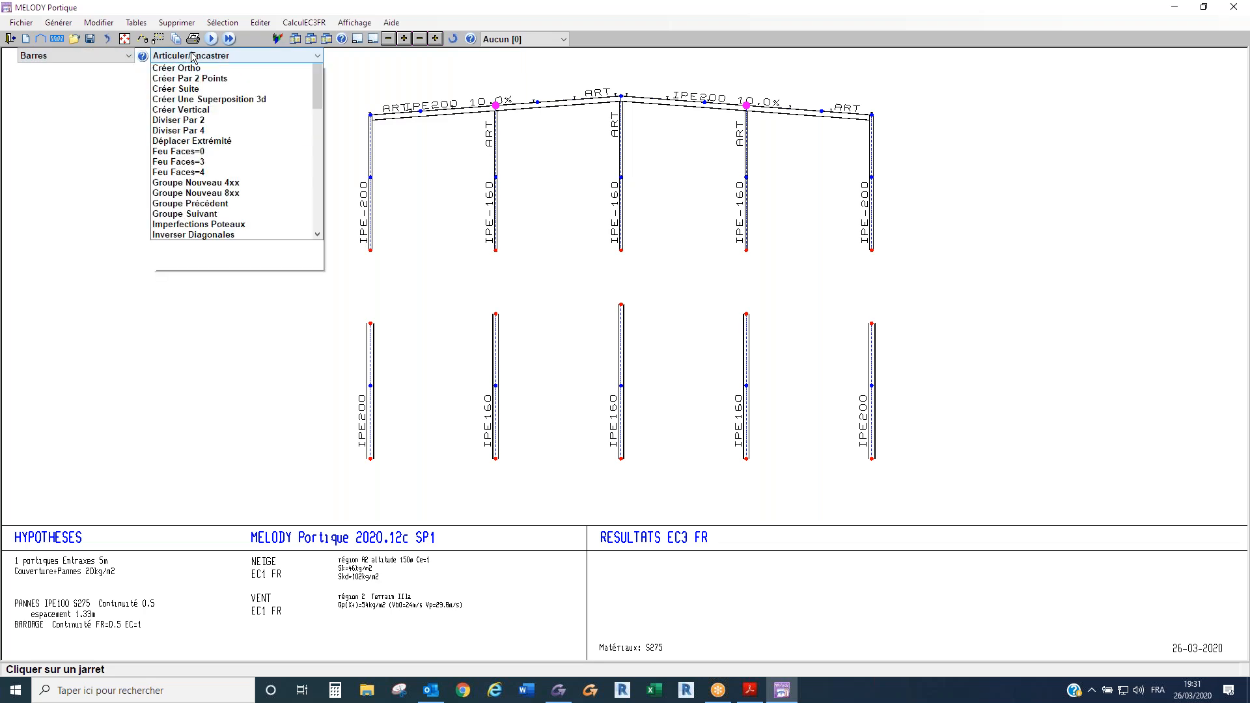
left_click(218, 225)
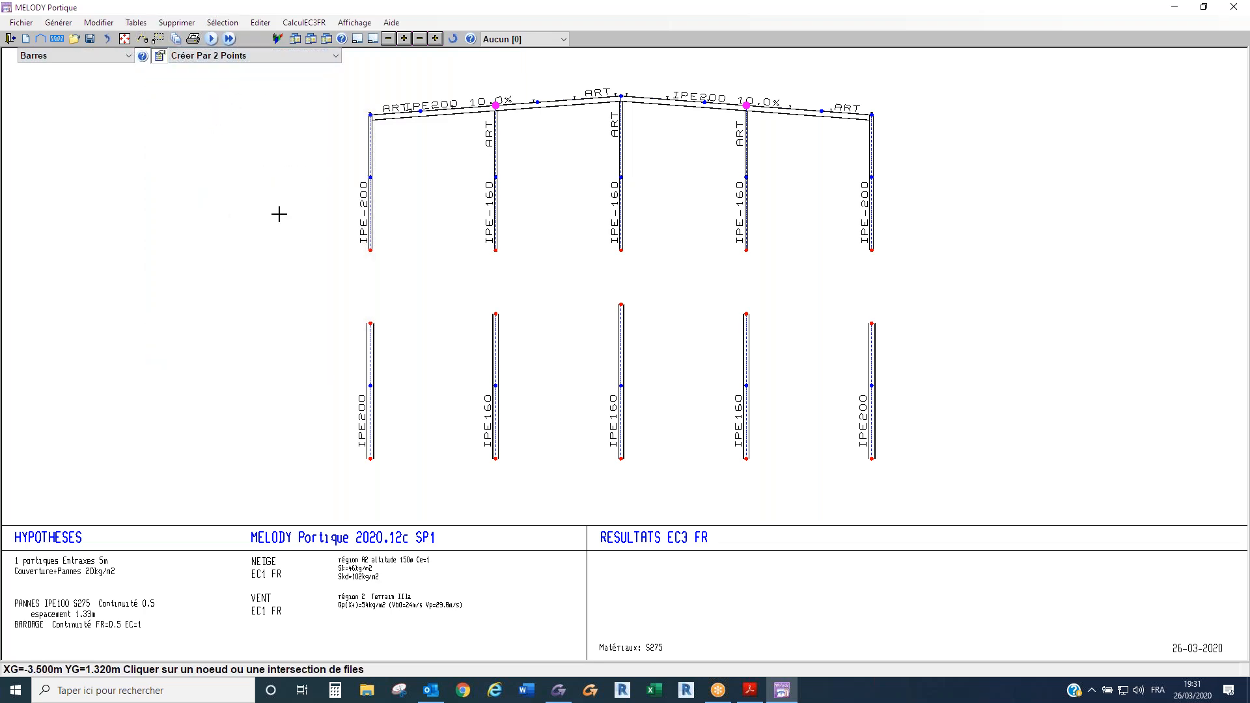
left_click(161, 57)
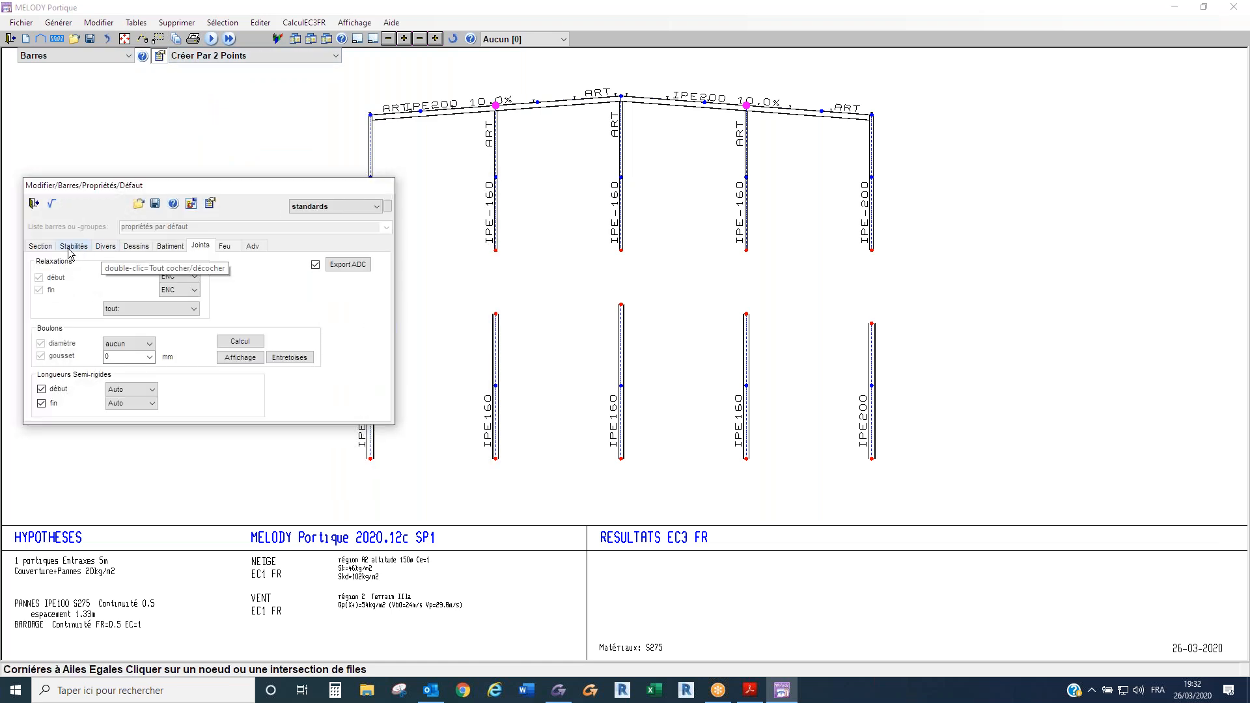
left_click(40, 246)
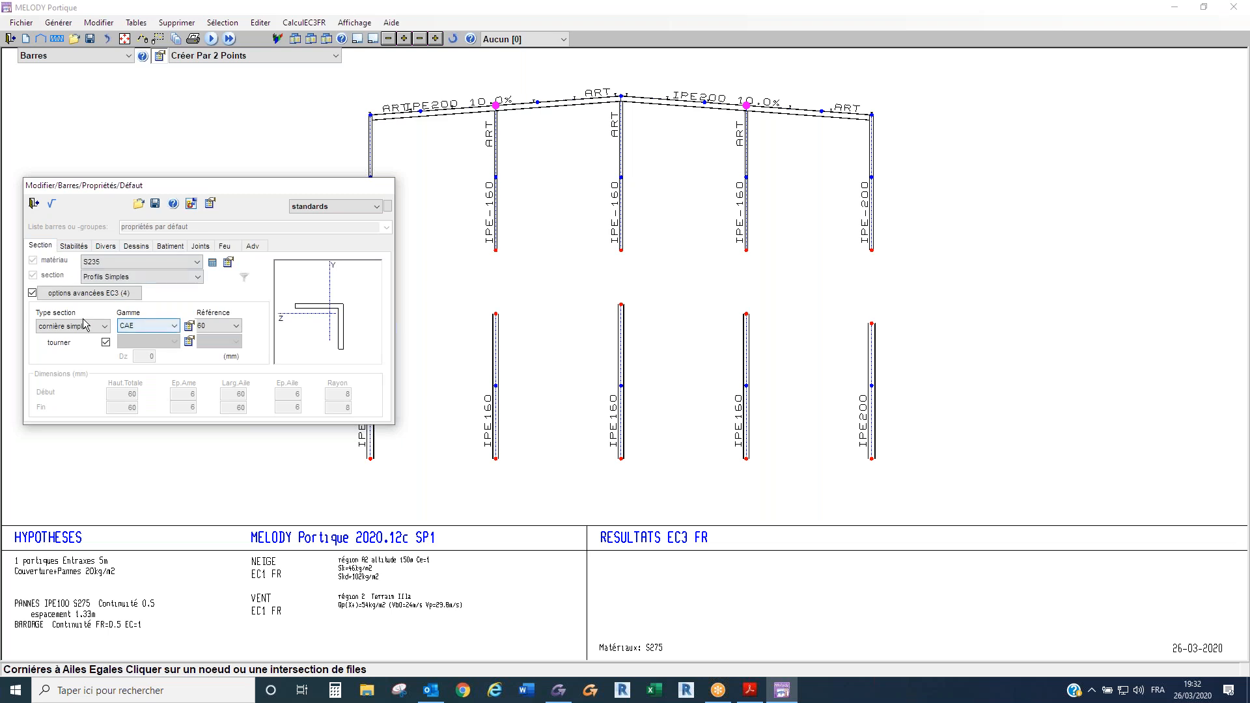
left_click(339, 207)
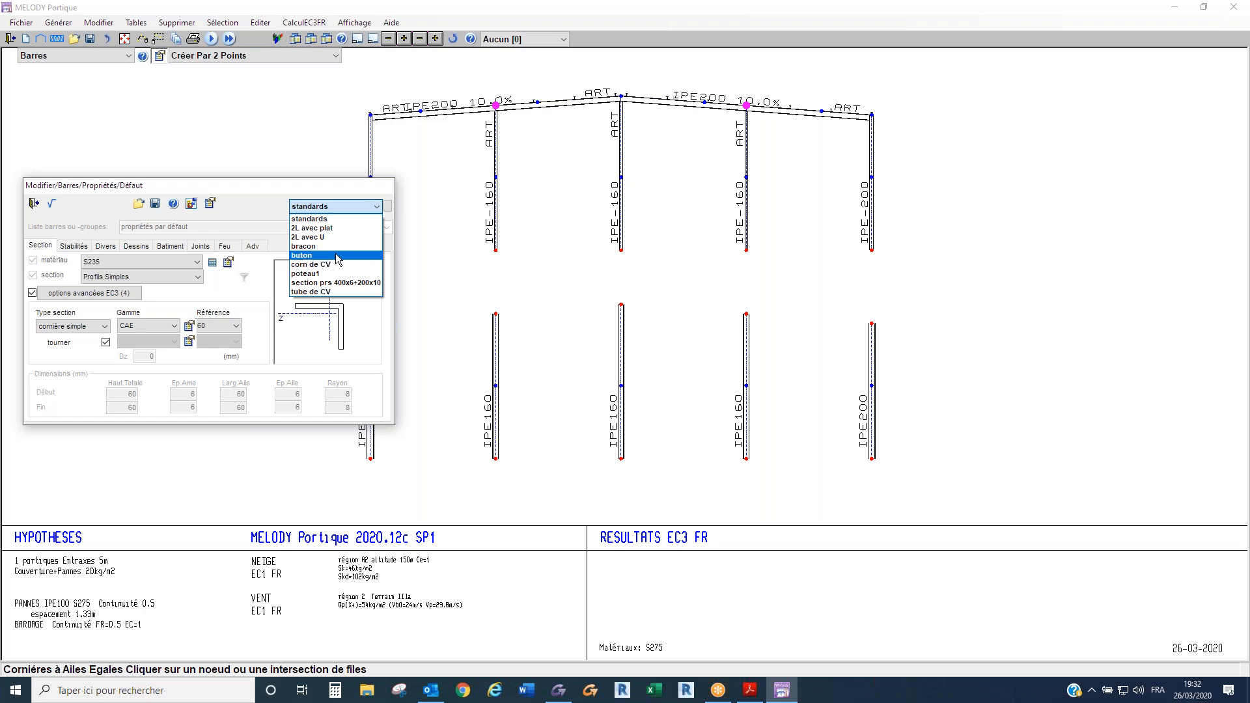
left_click(335, 255)
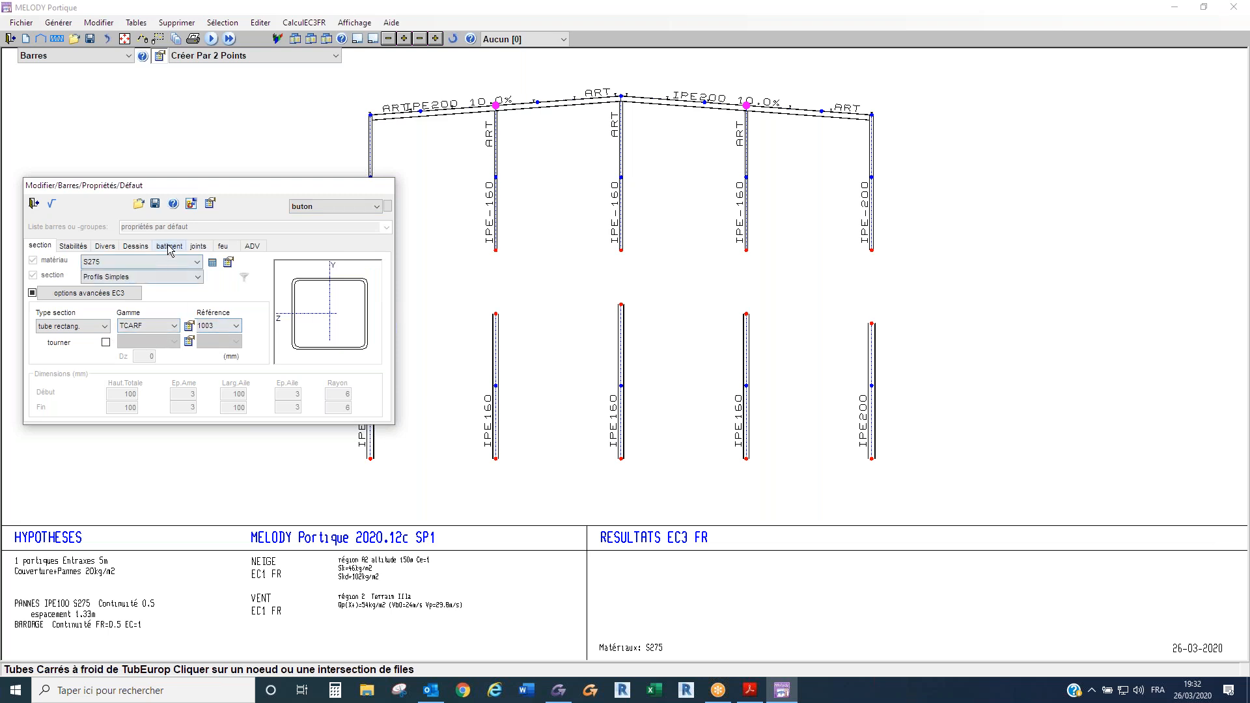
left_click(198, 246)
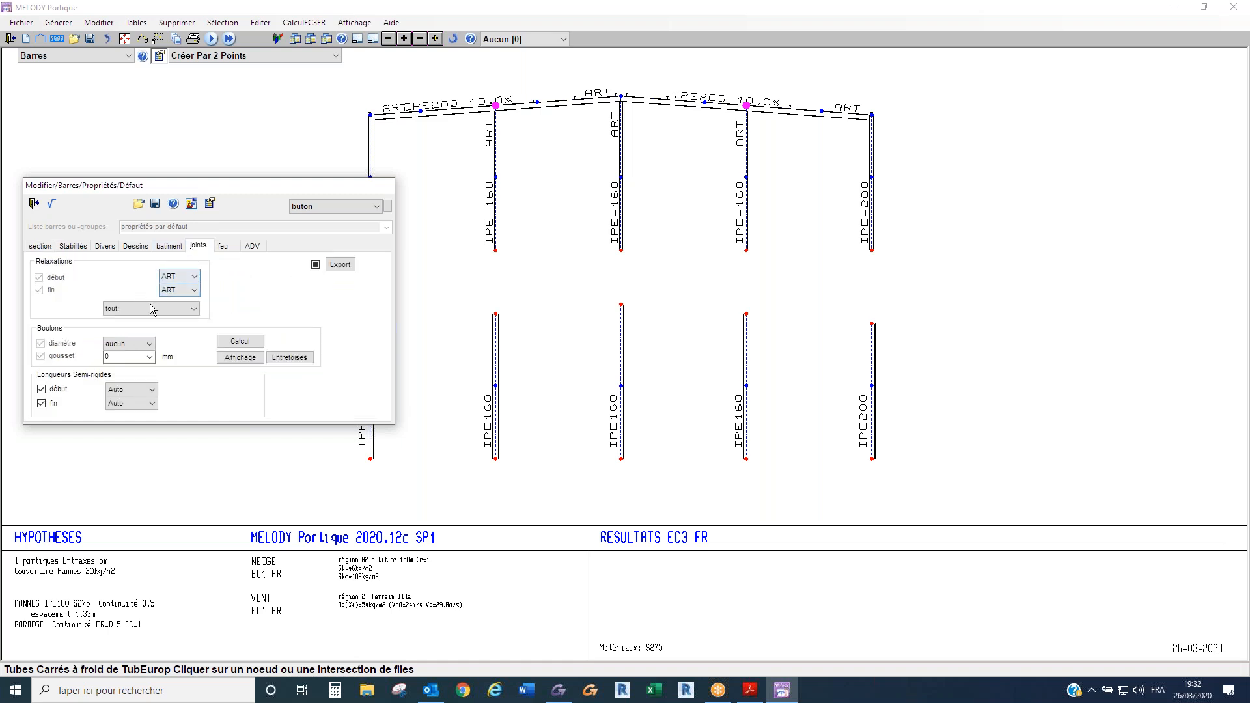
left_click(105, 246)
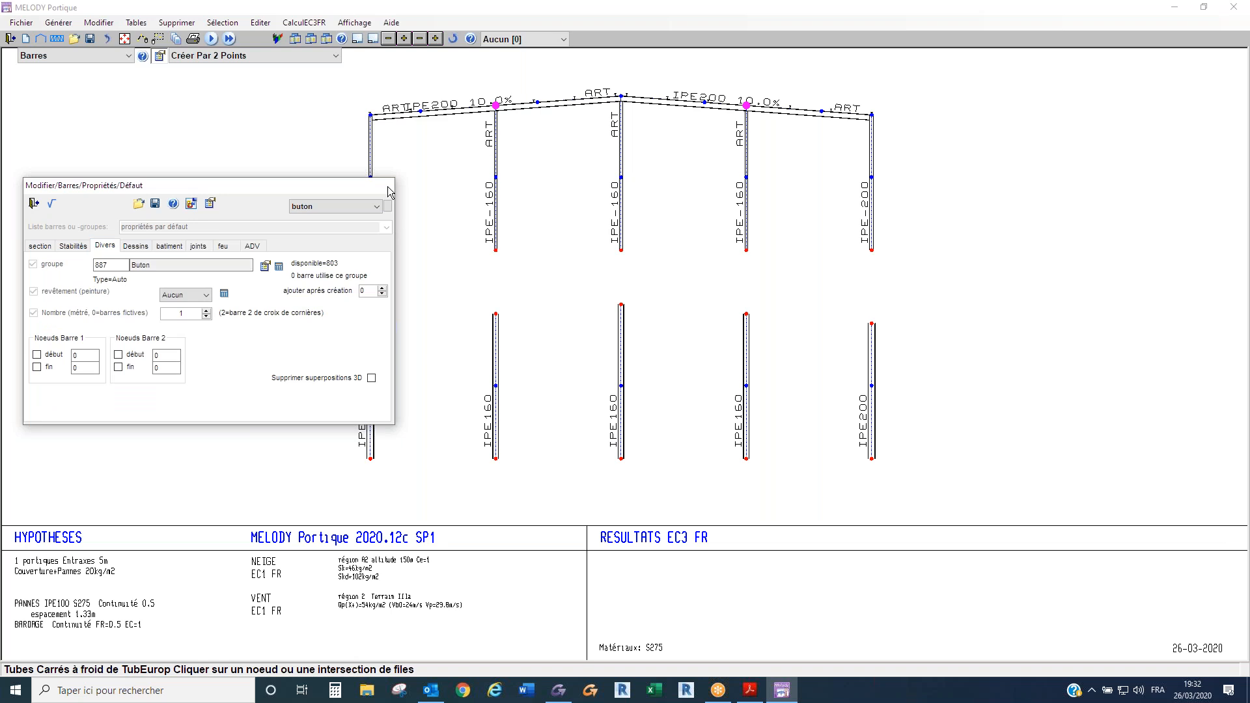
- Create horizontal struts linking the mid-height nodes of all five posts across the gable
left_click(370, 177)
left_click(495, 177)
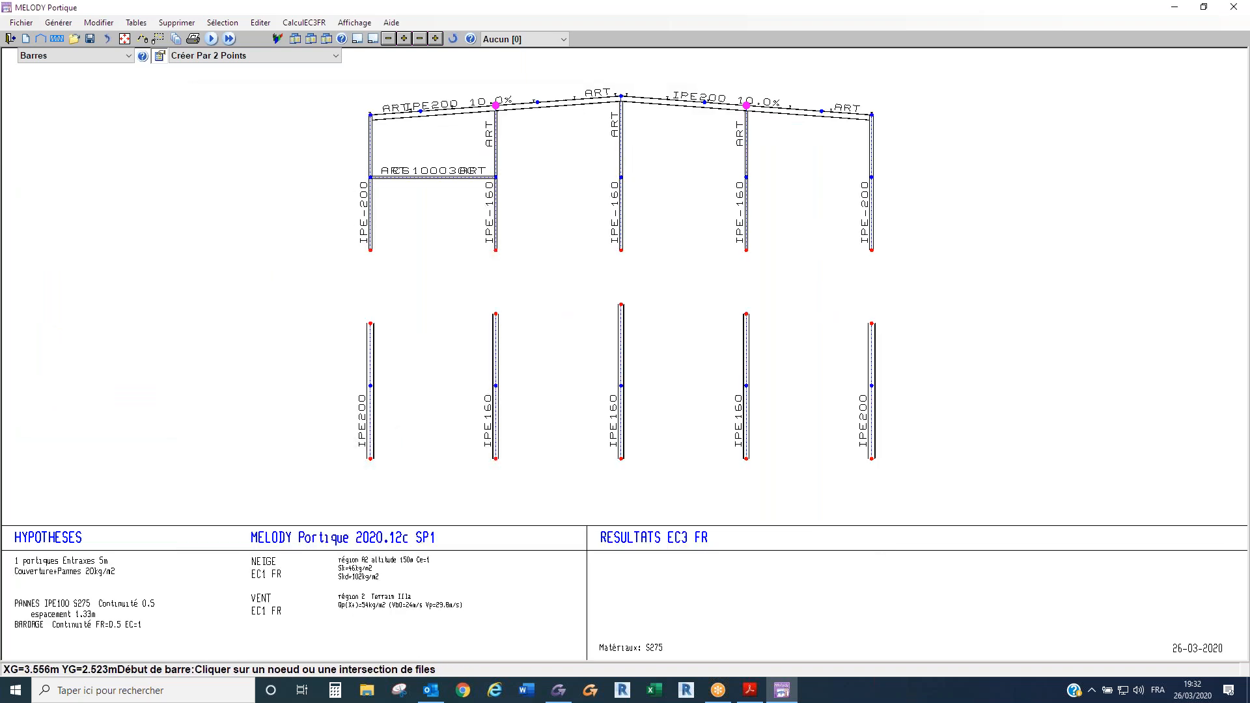
left_click(621, 177)
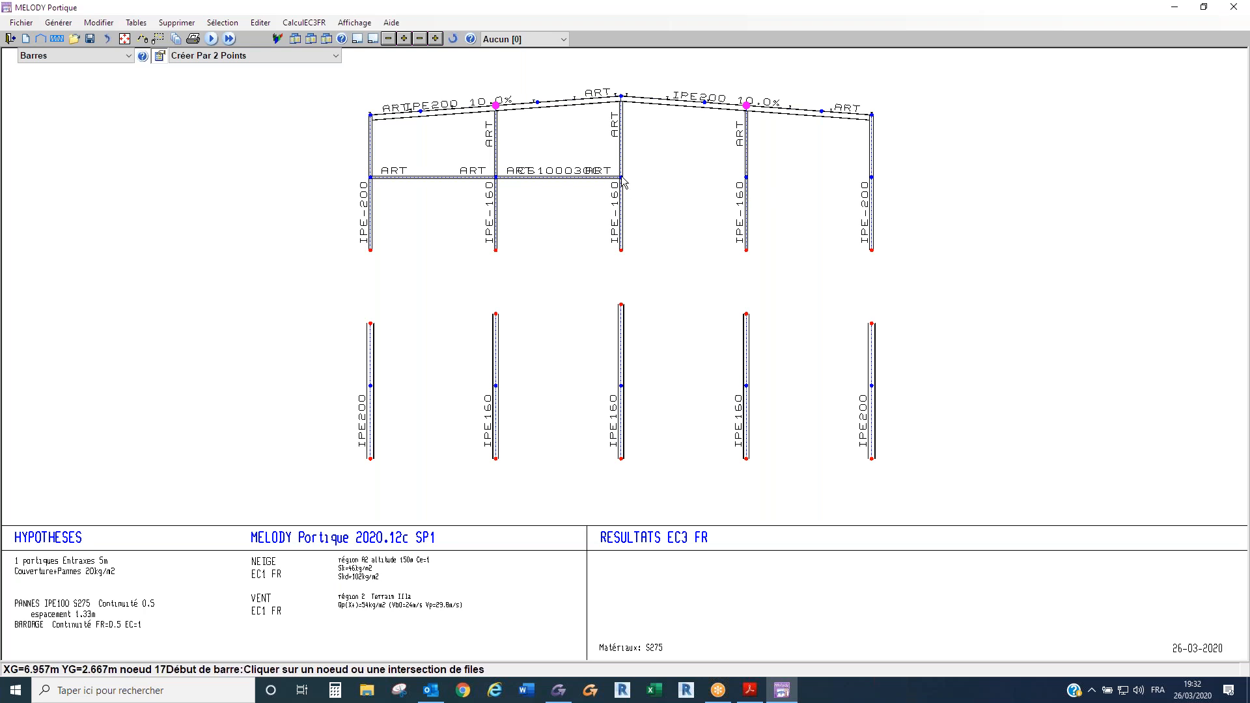
left_click(746, 177)
left_click(746, 177)
left_click(876, 176)
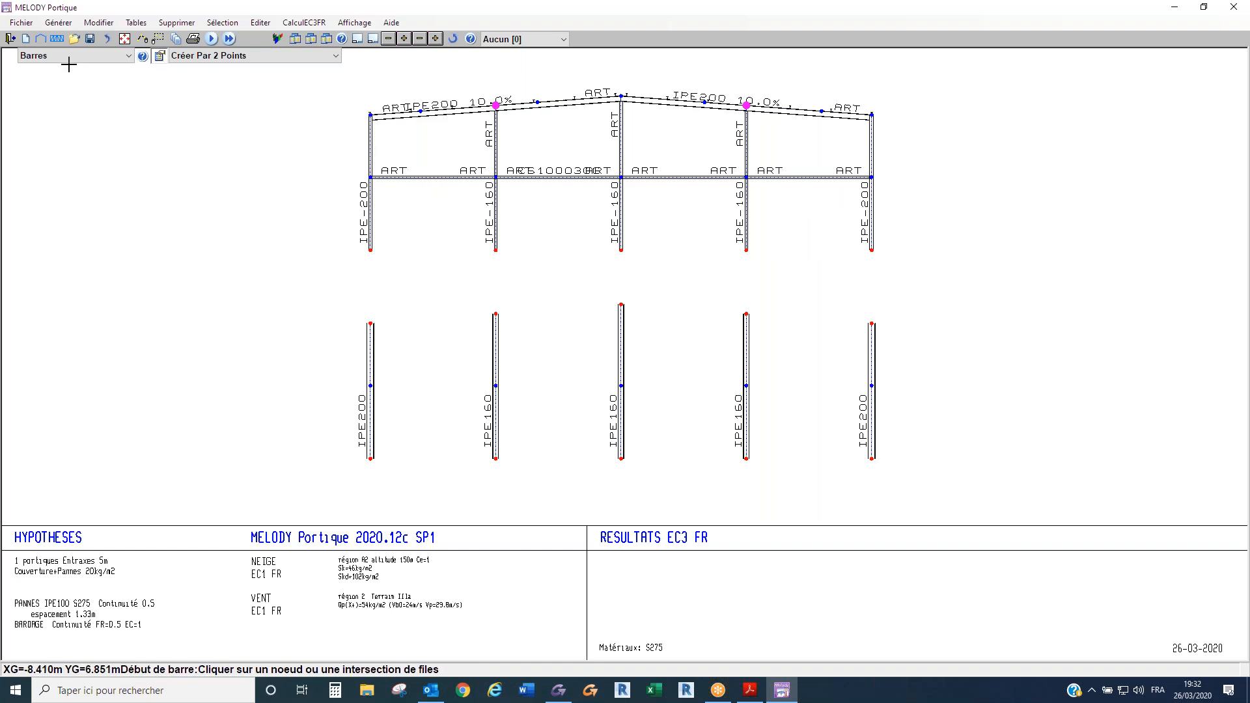
- Load the predefined corn de CV properties for new bars: CAE 60 angle in S235, ART ends, quantity 2
left_click(162, 58)
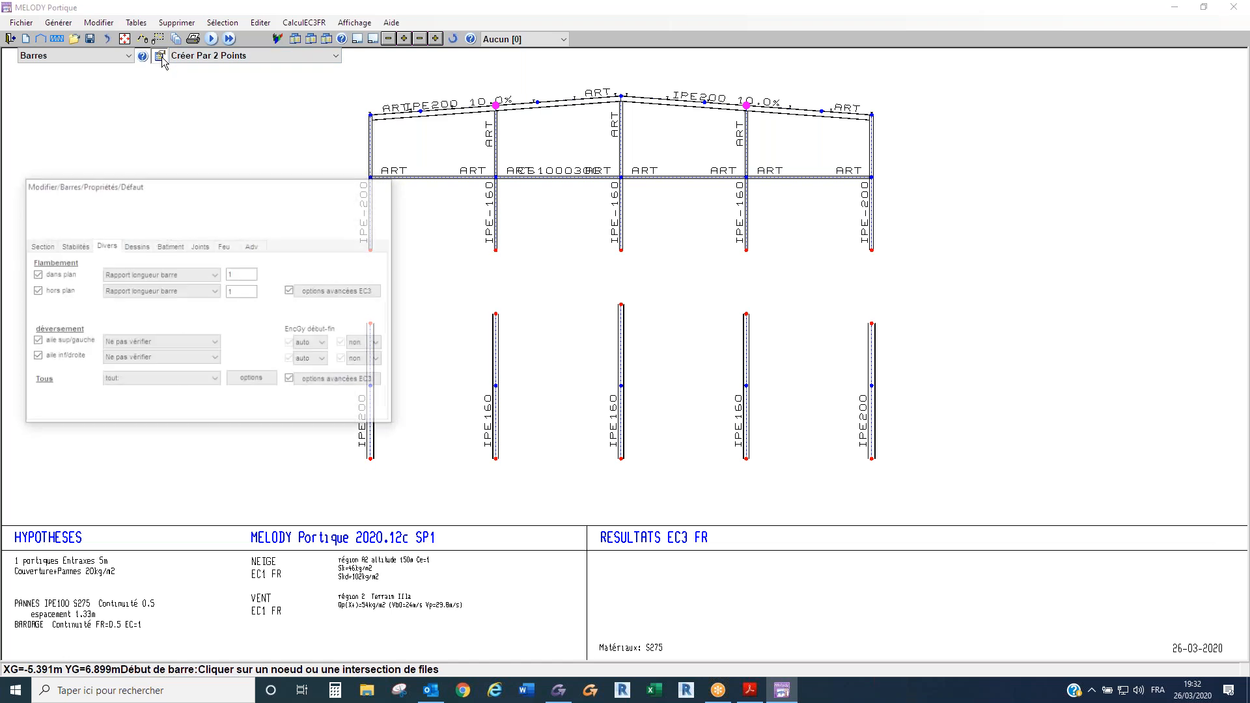
left_click(299, 208)
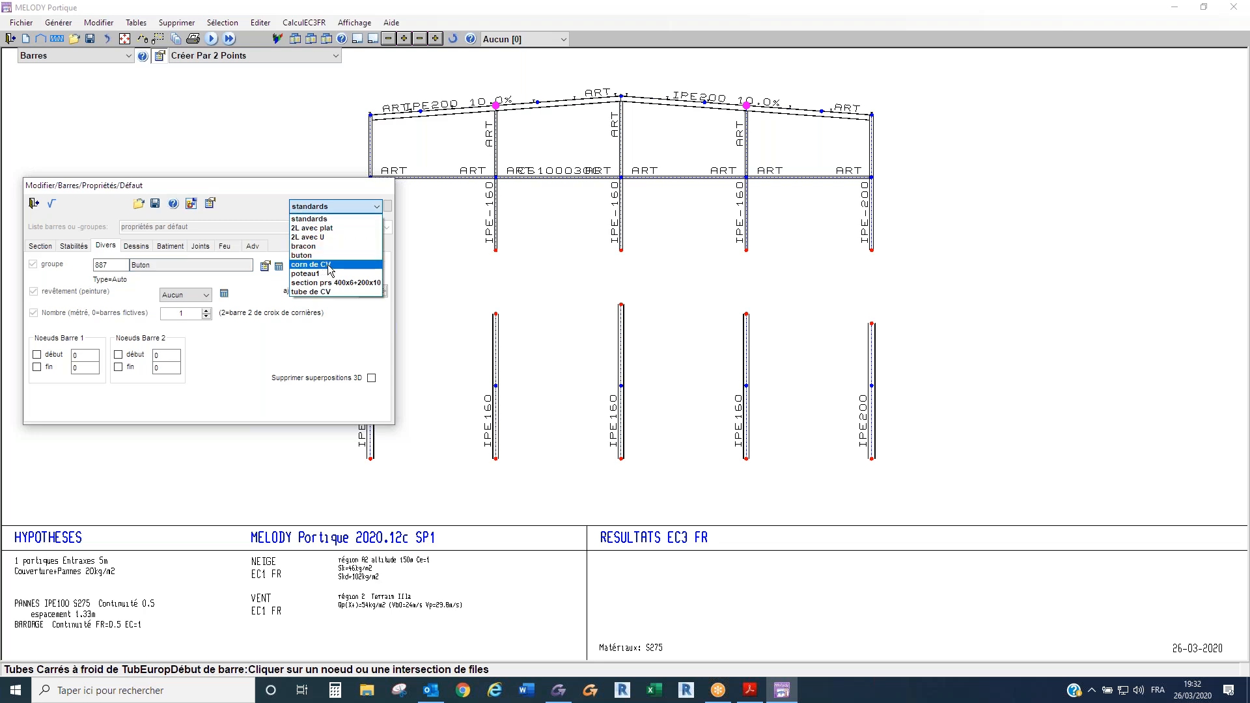
left_click(328, 265)
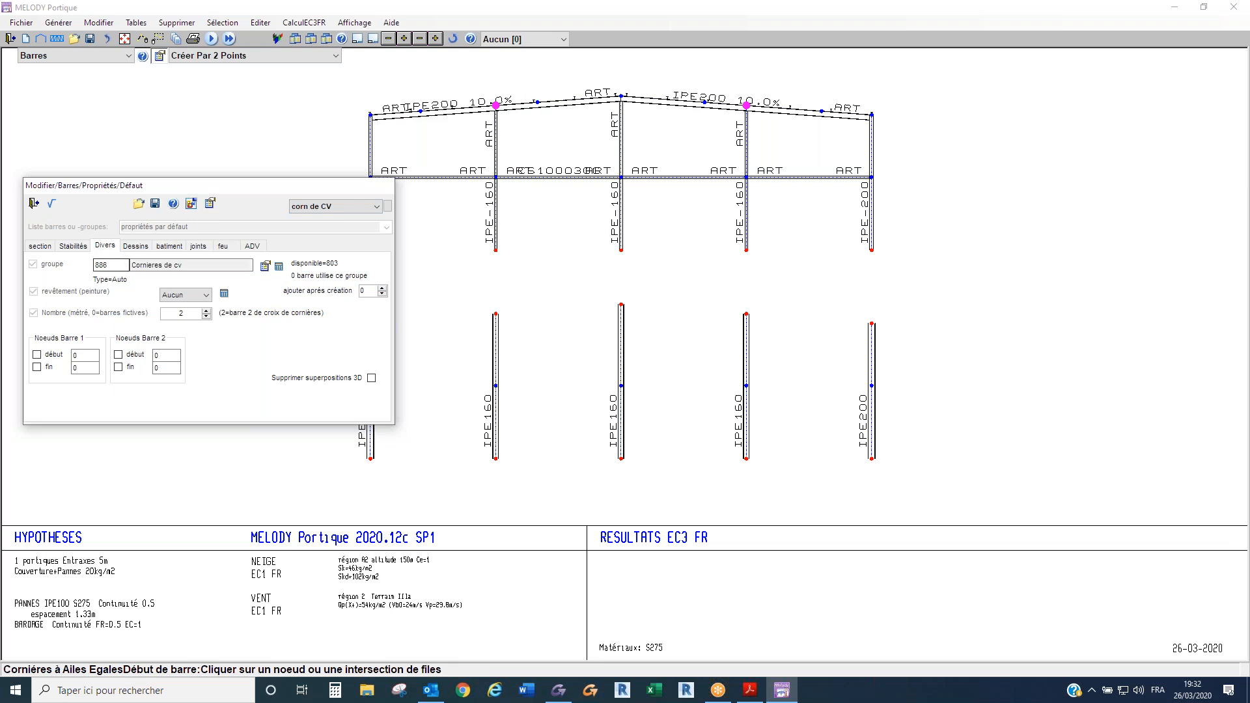
left_click(198, 247)
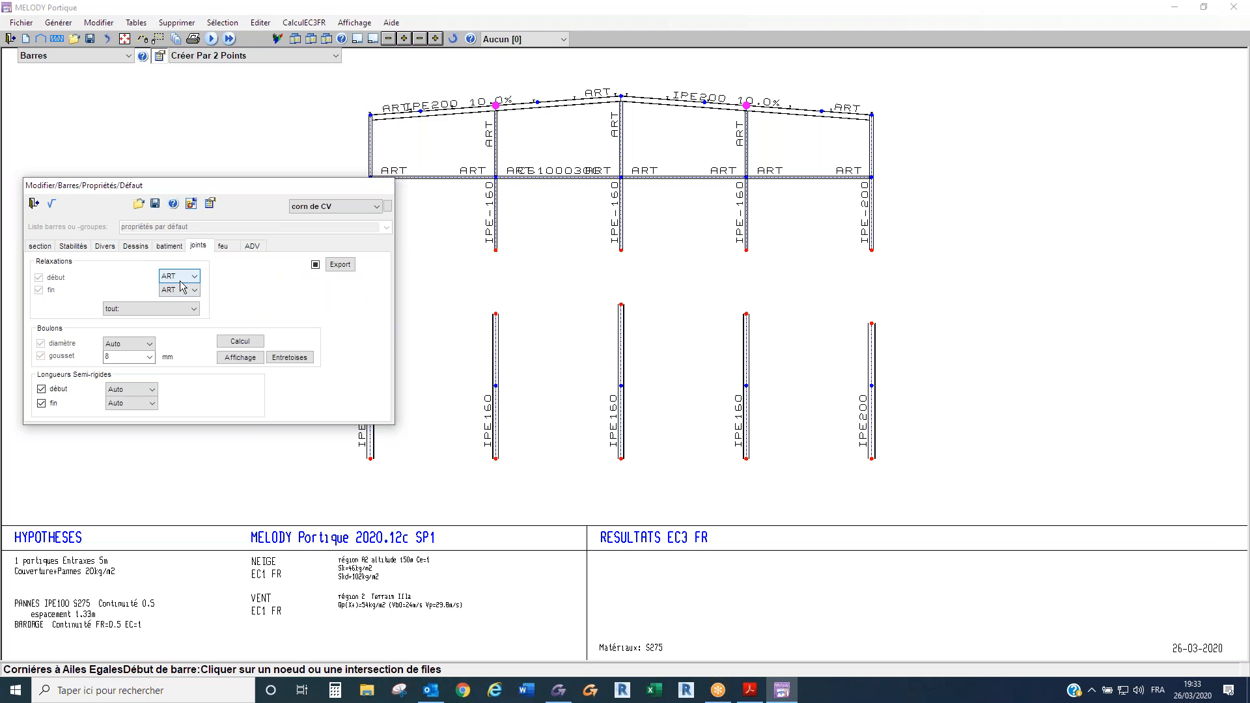
left_click(39, 247)
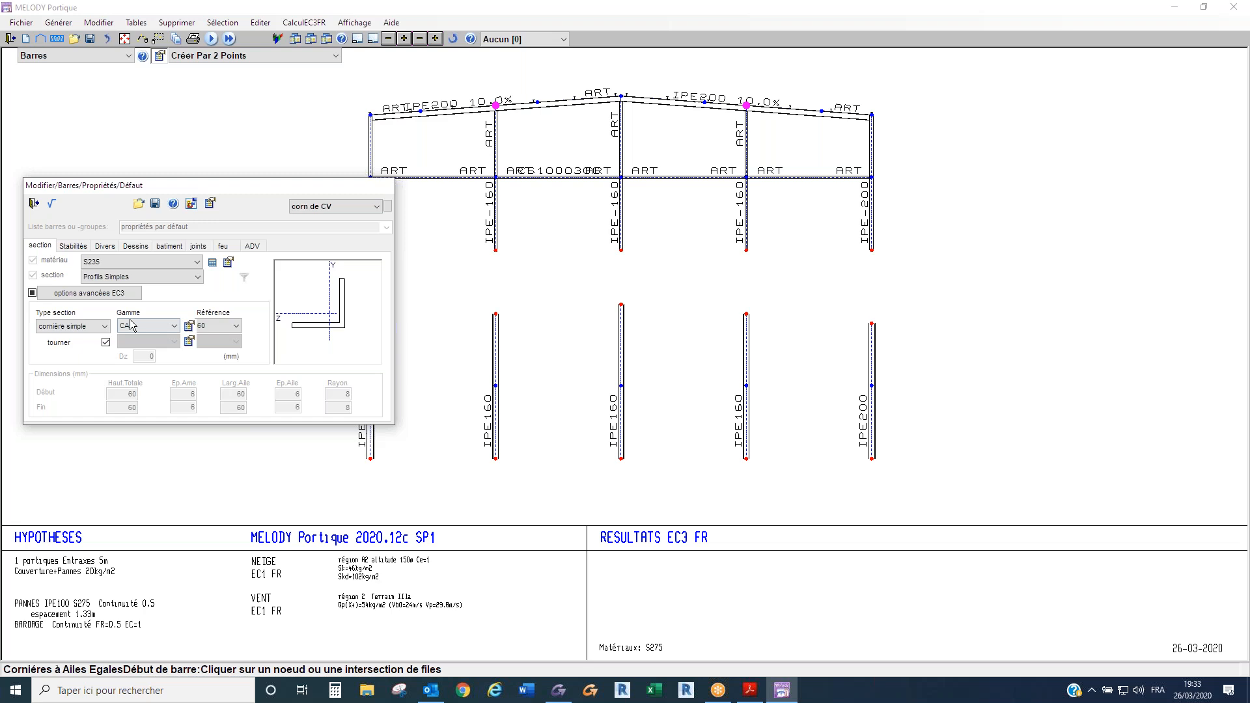
left_click(223, 327)
left_click(105, 246)
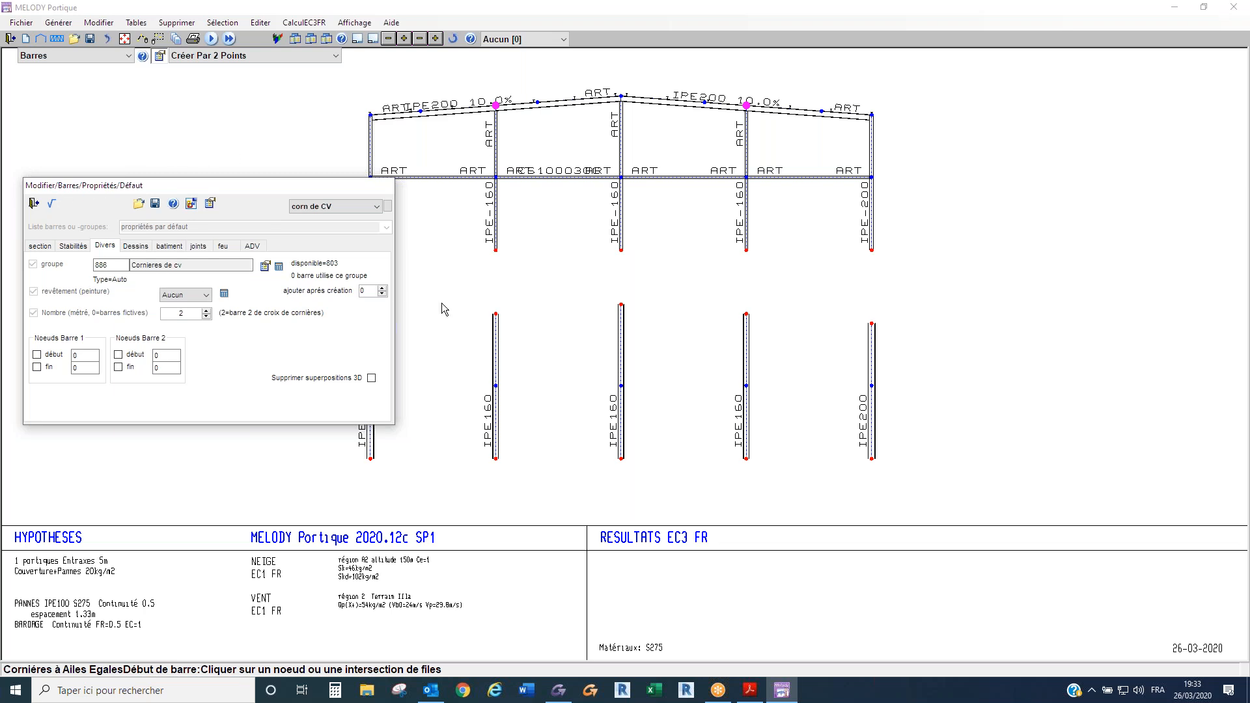
- Create two bracing diagonals from the second post's base and mid-height nodes to the central post's mid-height and ridge nodes
left_click(496, 250)
left_click(621, 178)
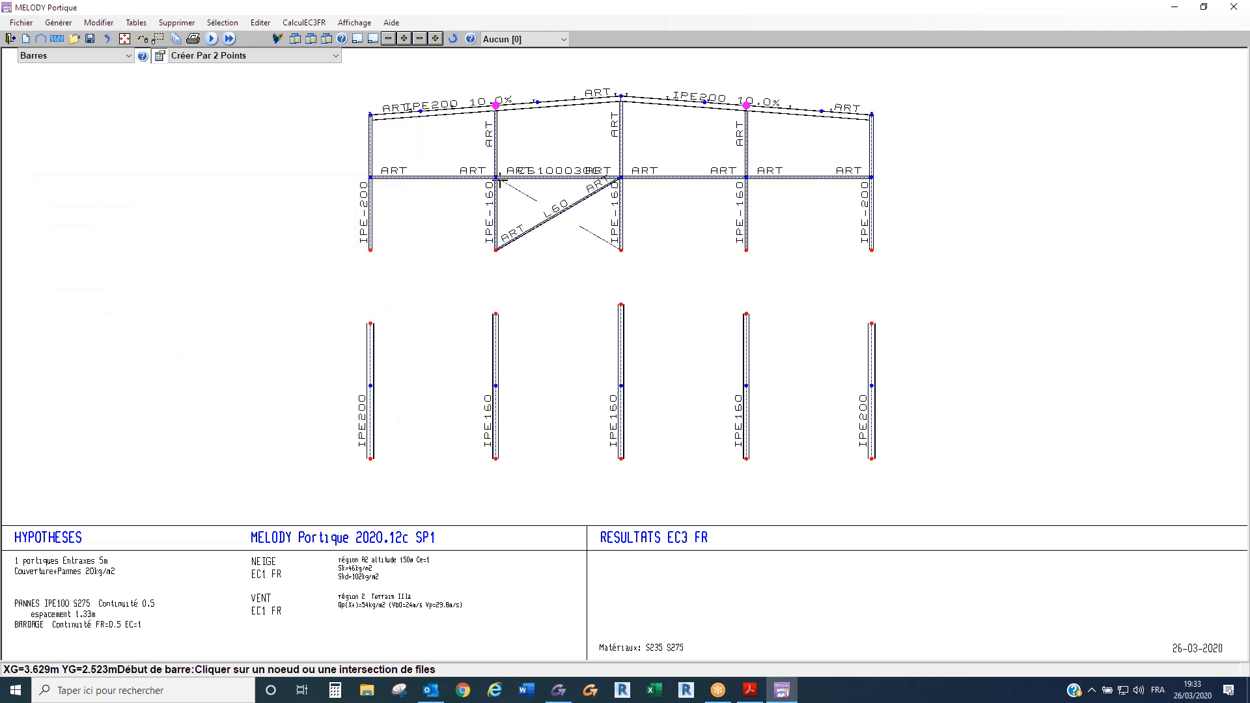
left_click(620, 96)
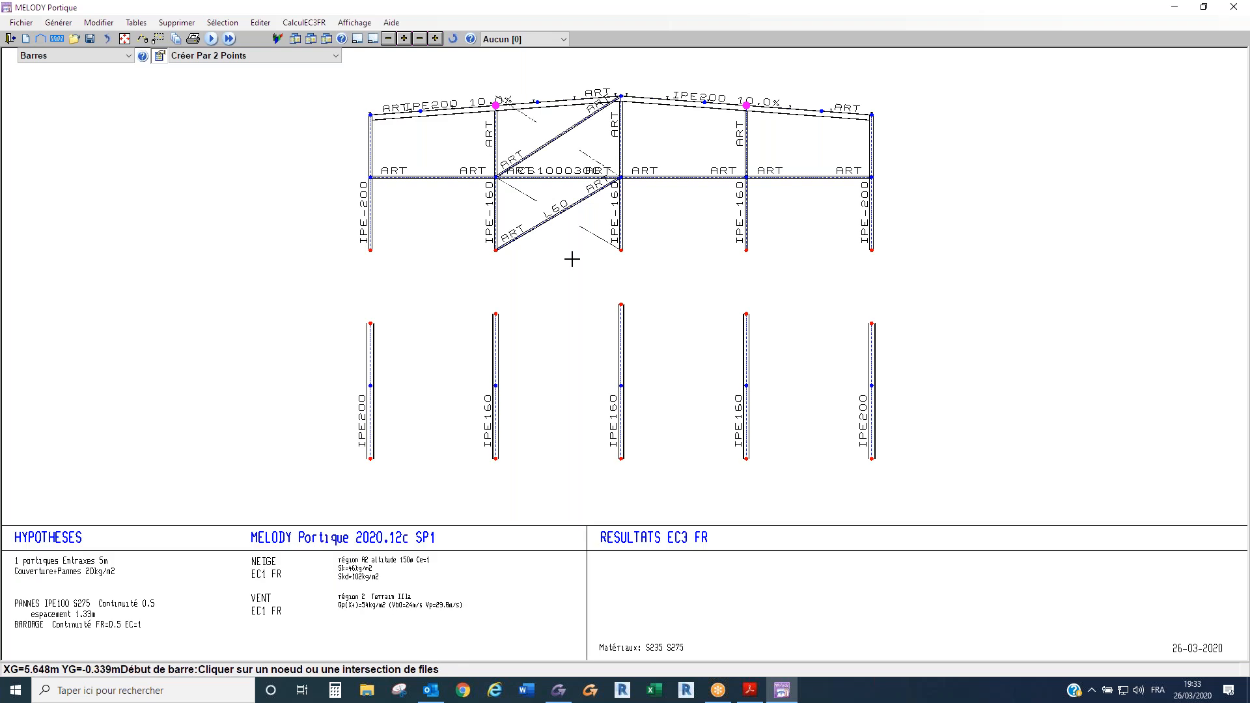
key("Escape")
- Display the node numbers and examine where the upper cross-bracing meets the rafter and second post
scroll(507, 61, "up", 2)
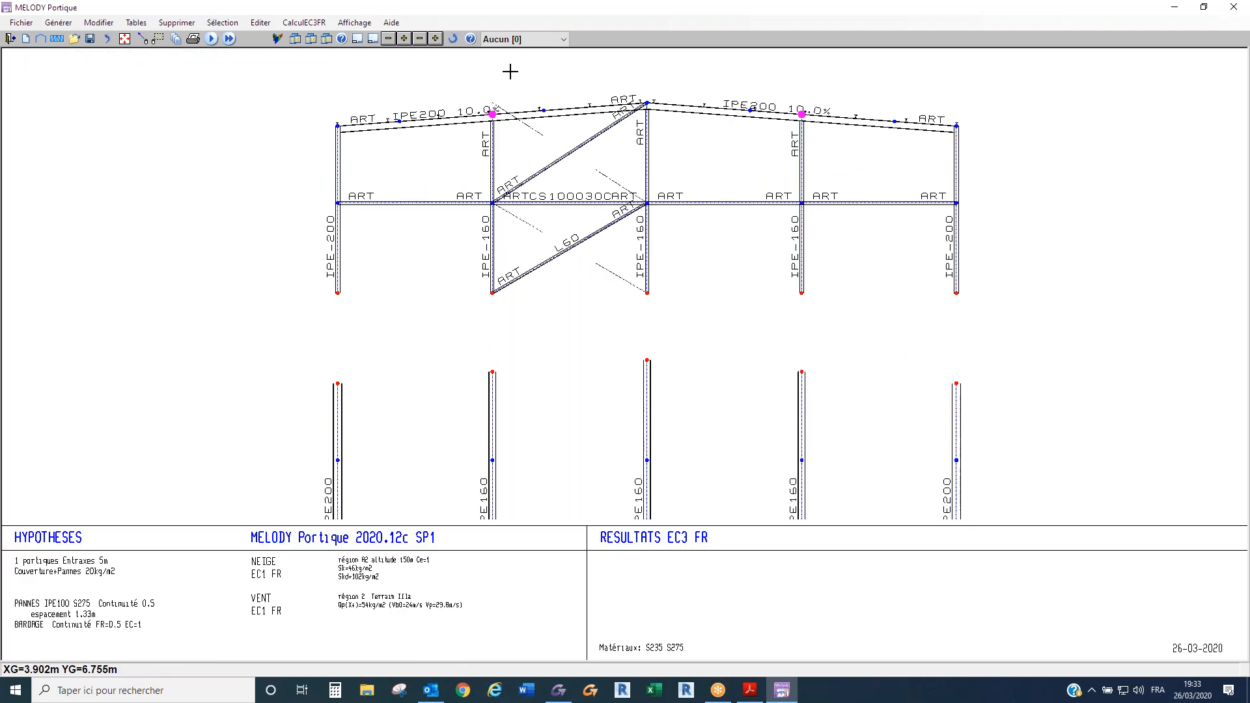
scroll(513, 90, "up", 3)
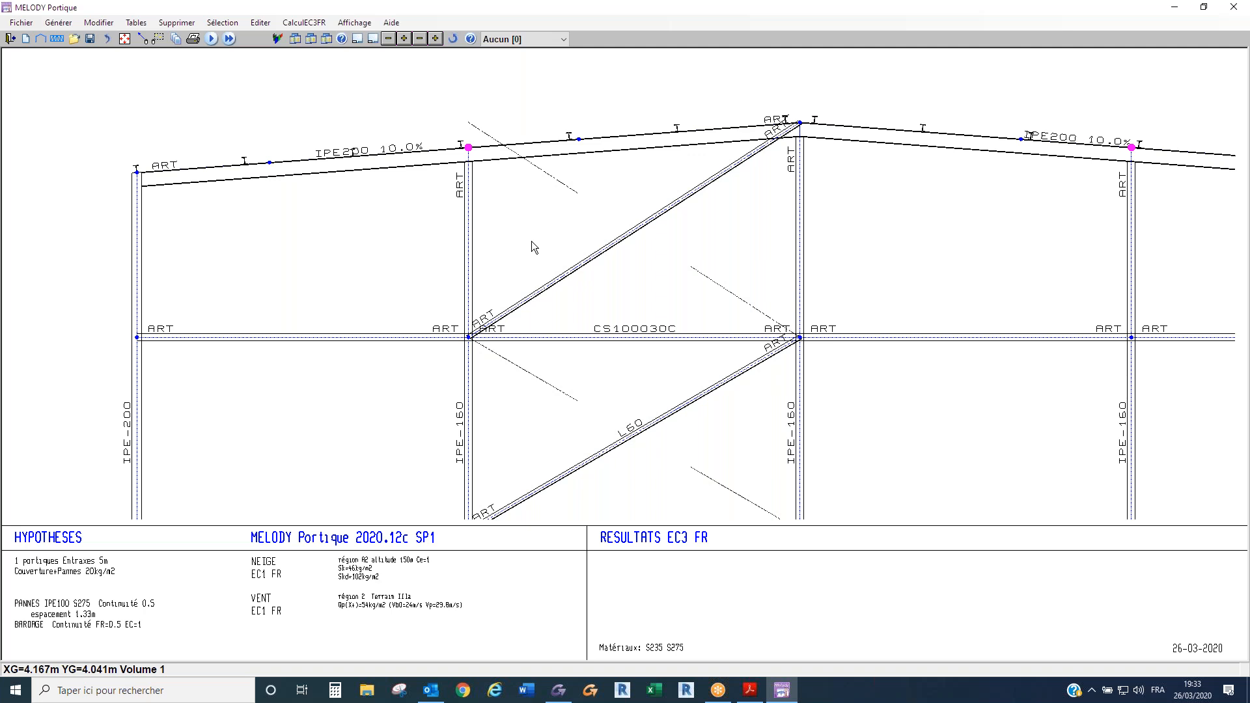
key("n")
scroll(488, 197, "up", 2)
scroll(487, 197, "down", 1)
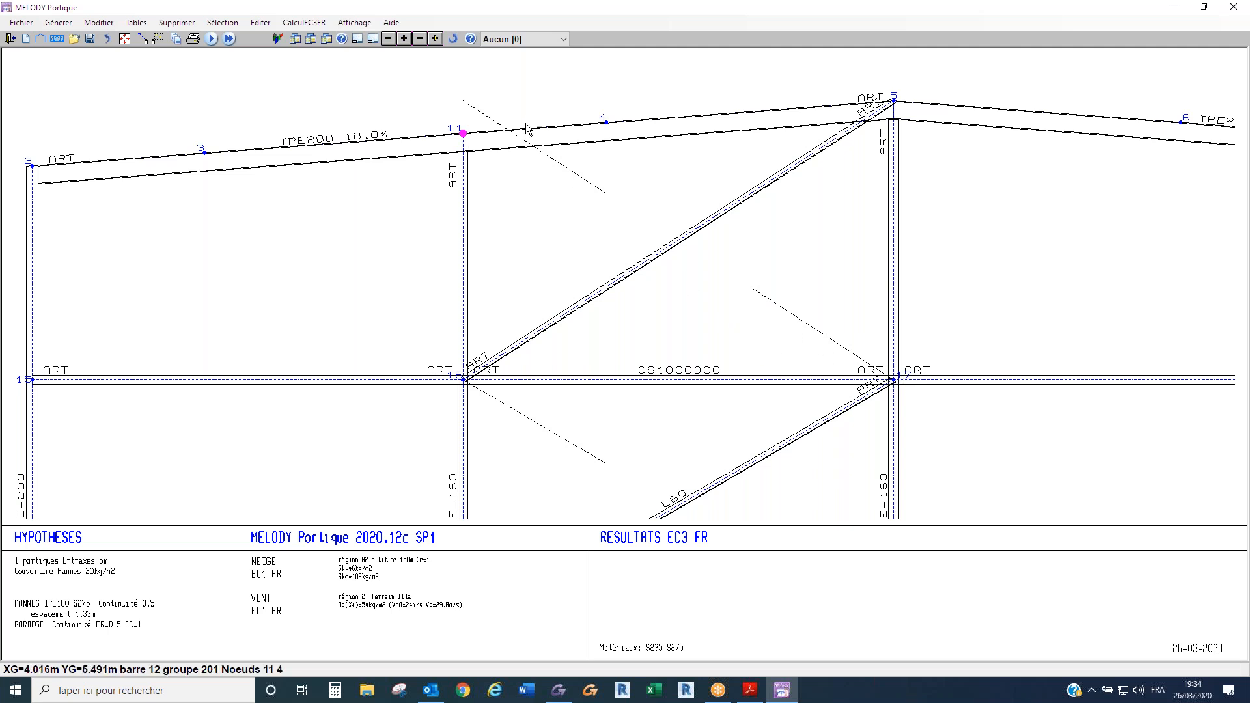
- Set the upper bracing diagonal's second bar to start at node 11 and end at node 17
right_click(620, 287)
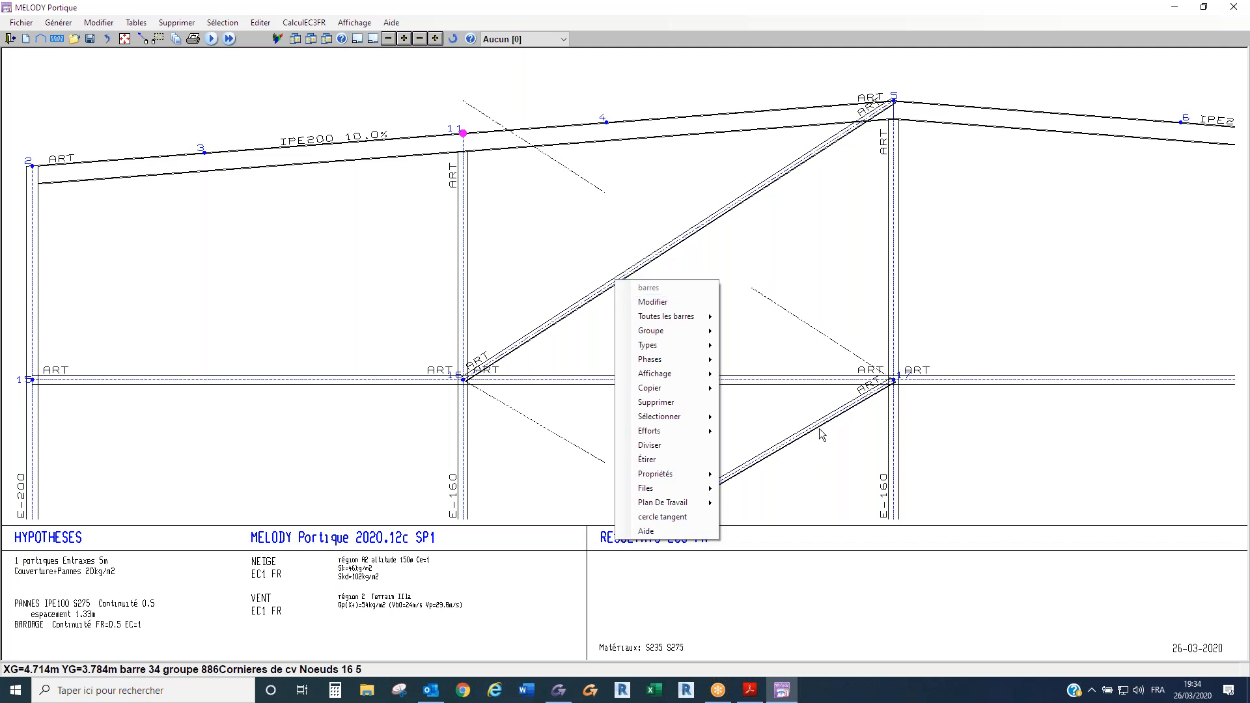
left_click(649, 303)
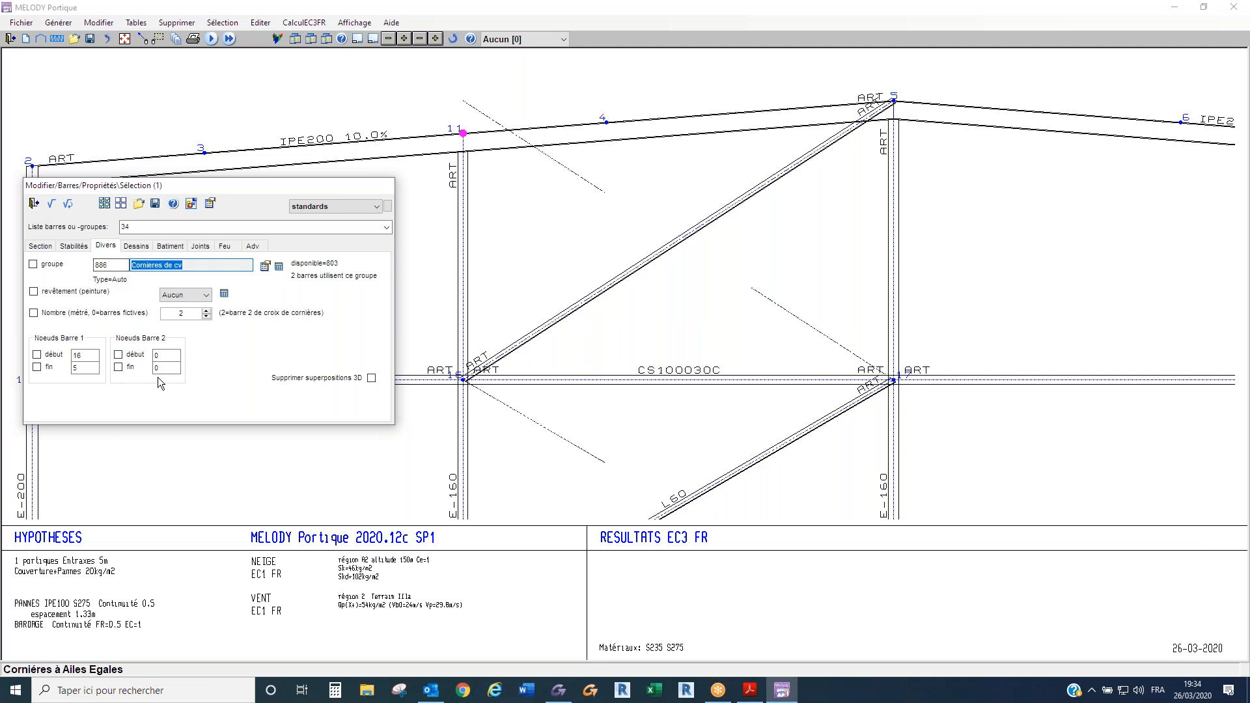
left_click(165, 354)
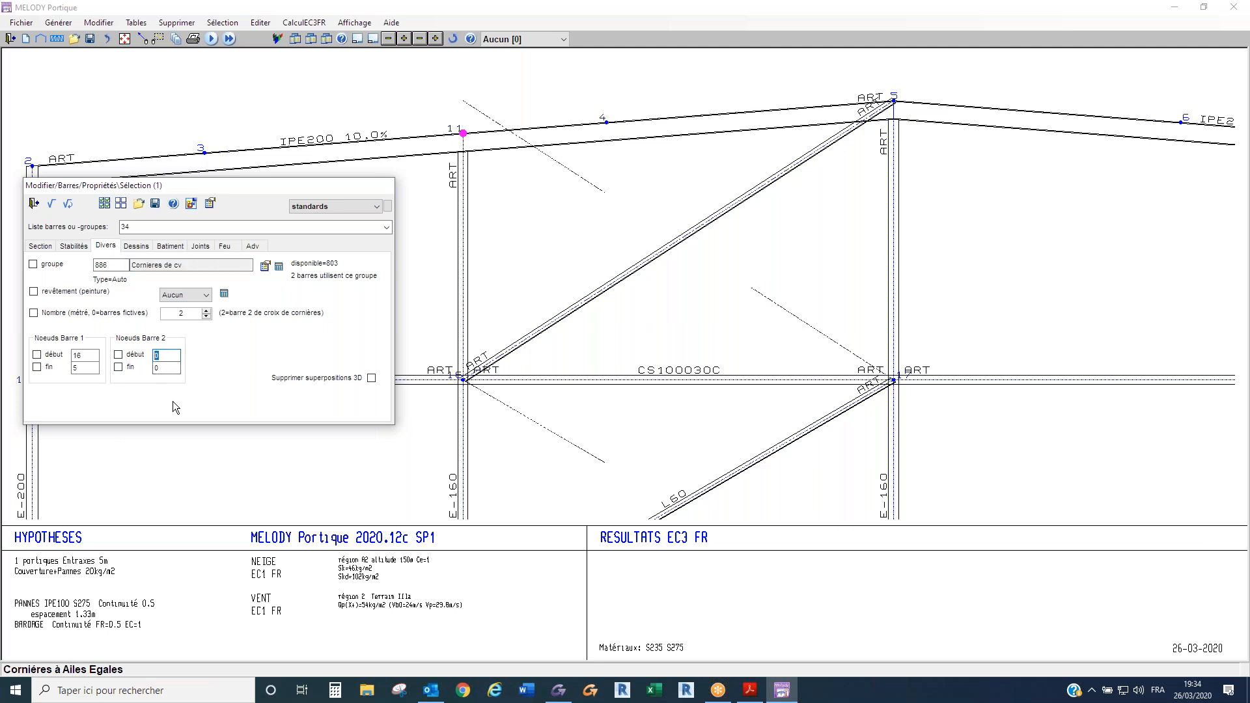
type("11")
left_click(155, 368)
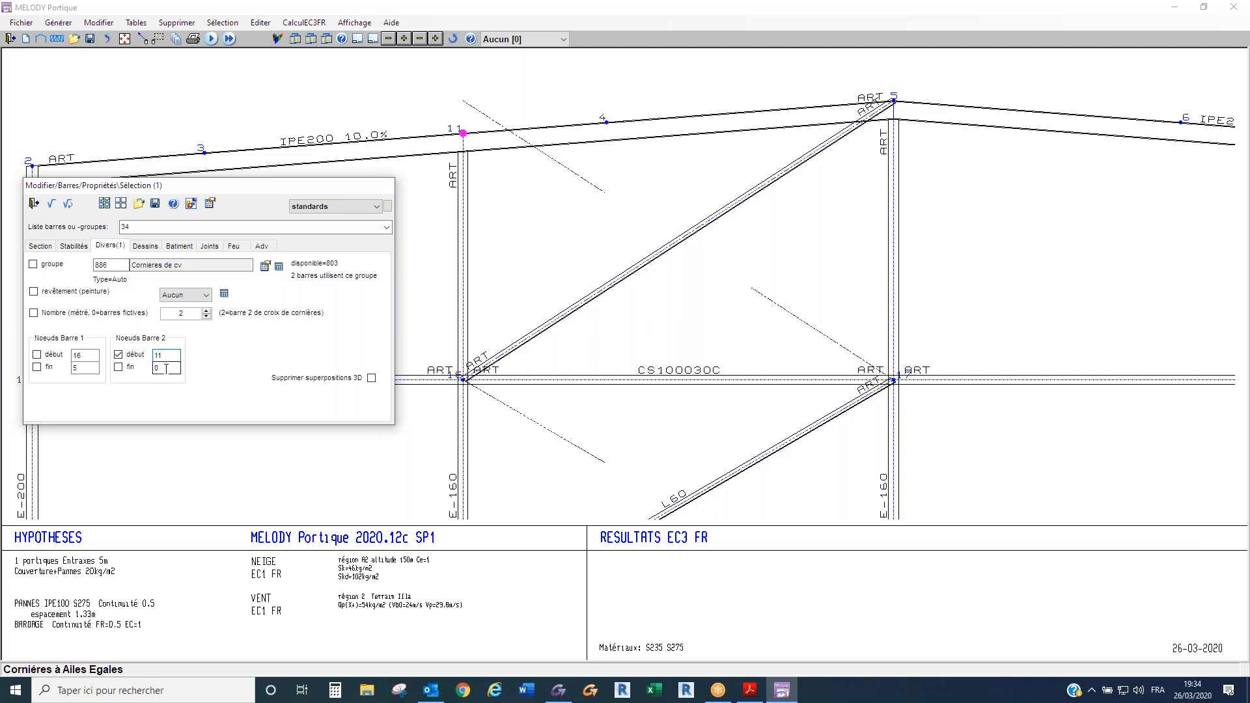
type("1")
left_click(52, 205)
left_click(34, 203)
- Enable Cmi,0 sans flèches in the lateral-torsional buckling calculation options and verify the gable frame
scroll(448, 182, "down", 4)
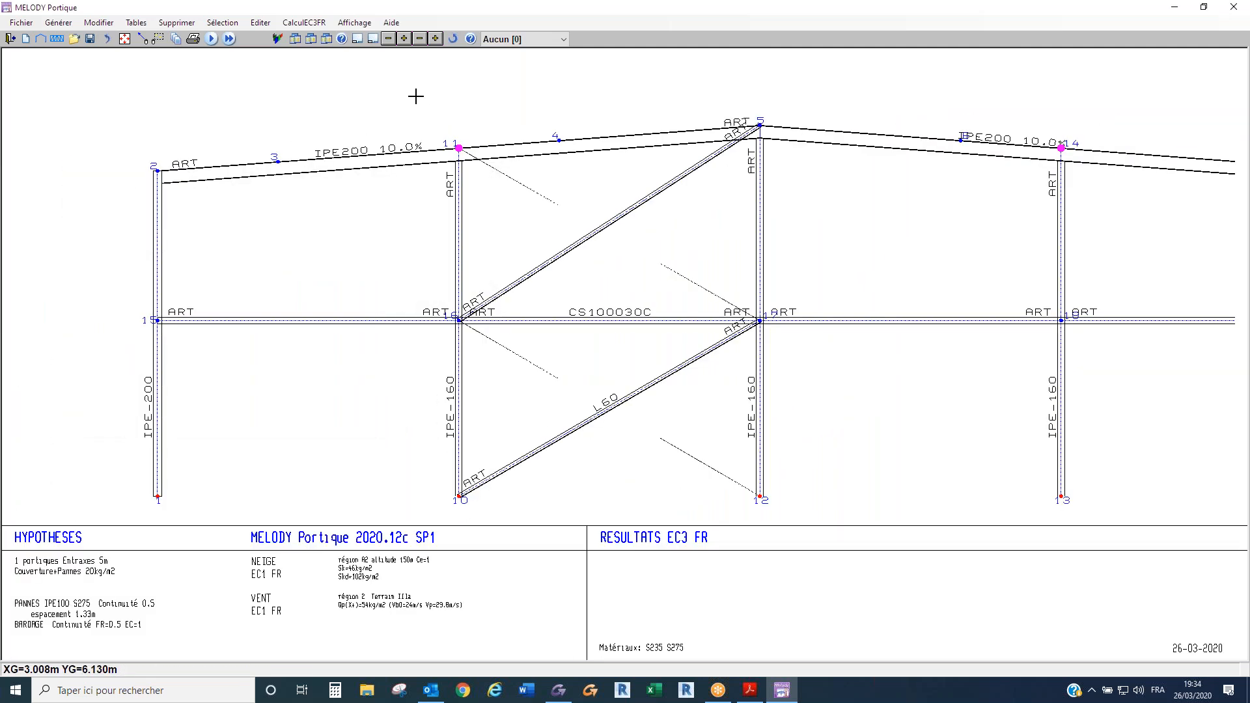
scroll(415, 95, "down", 5)
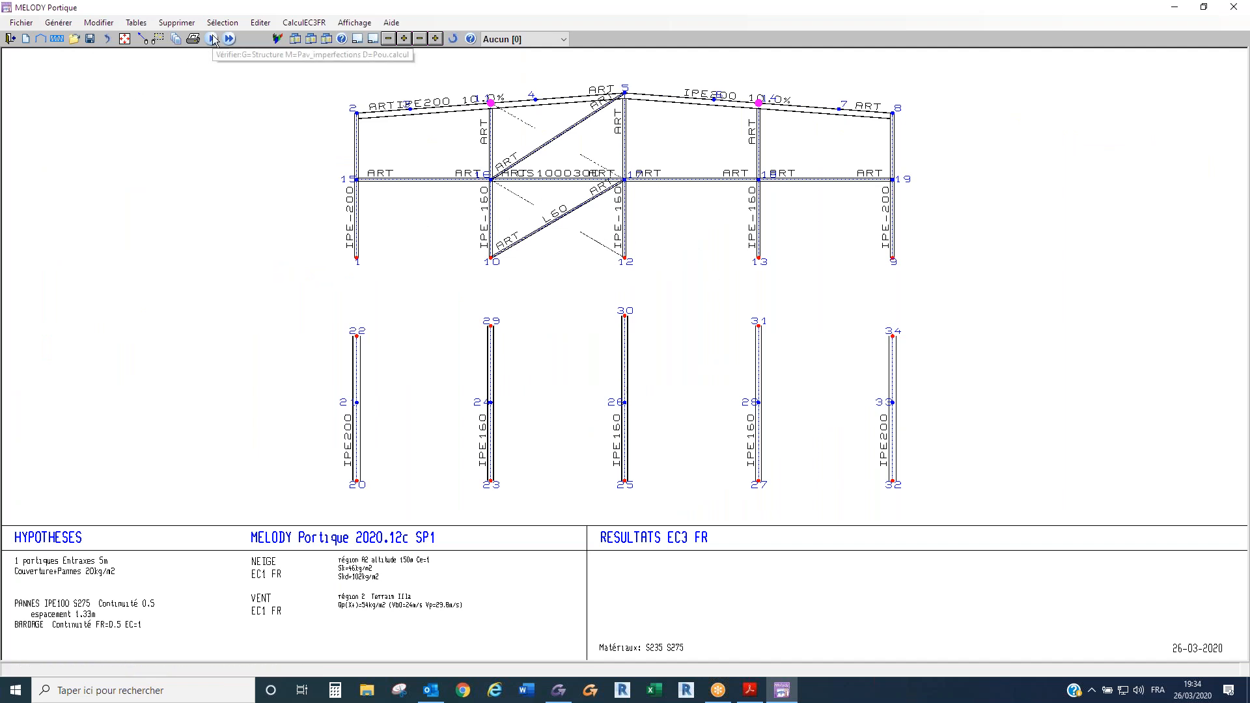
left_click(354, 22)
mouse_move(304, 23)
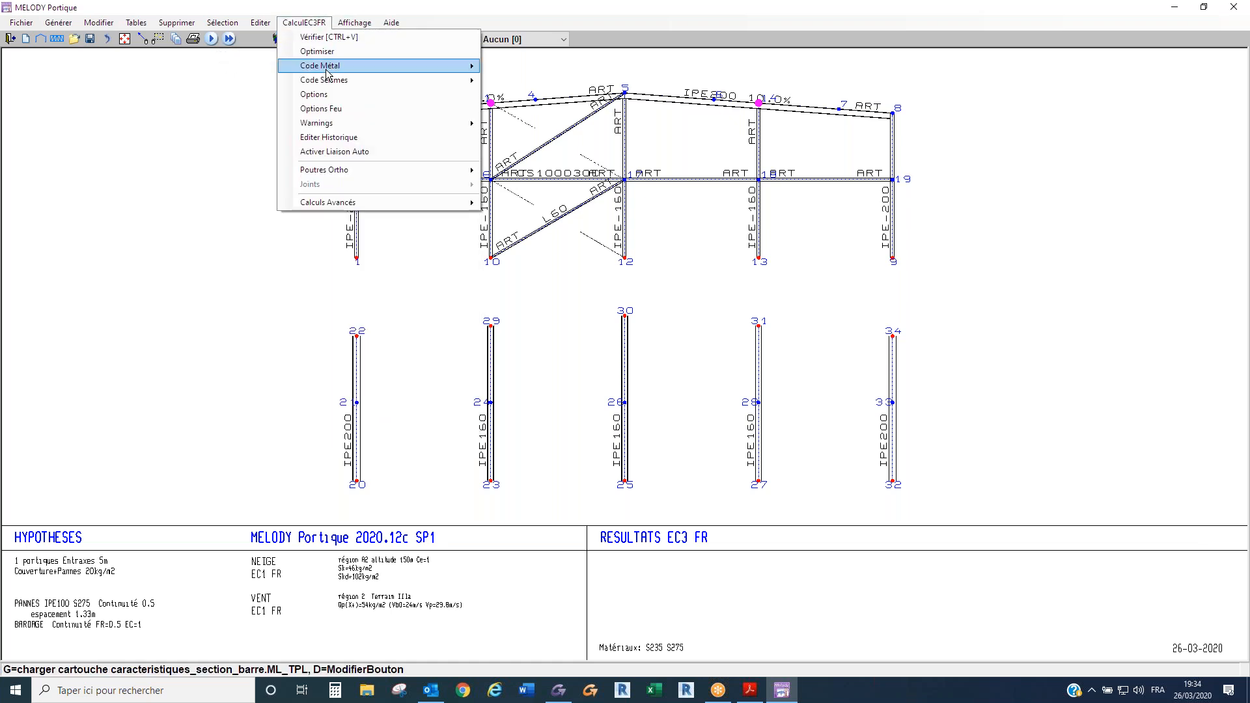
left_click(322, 95)
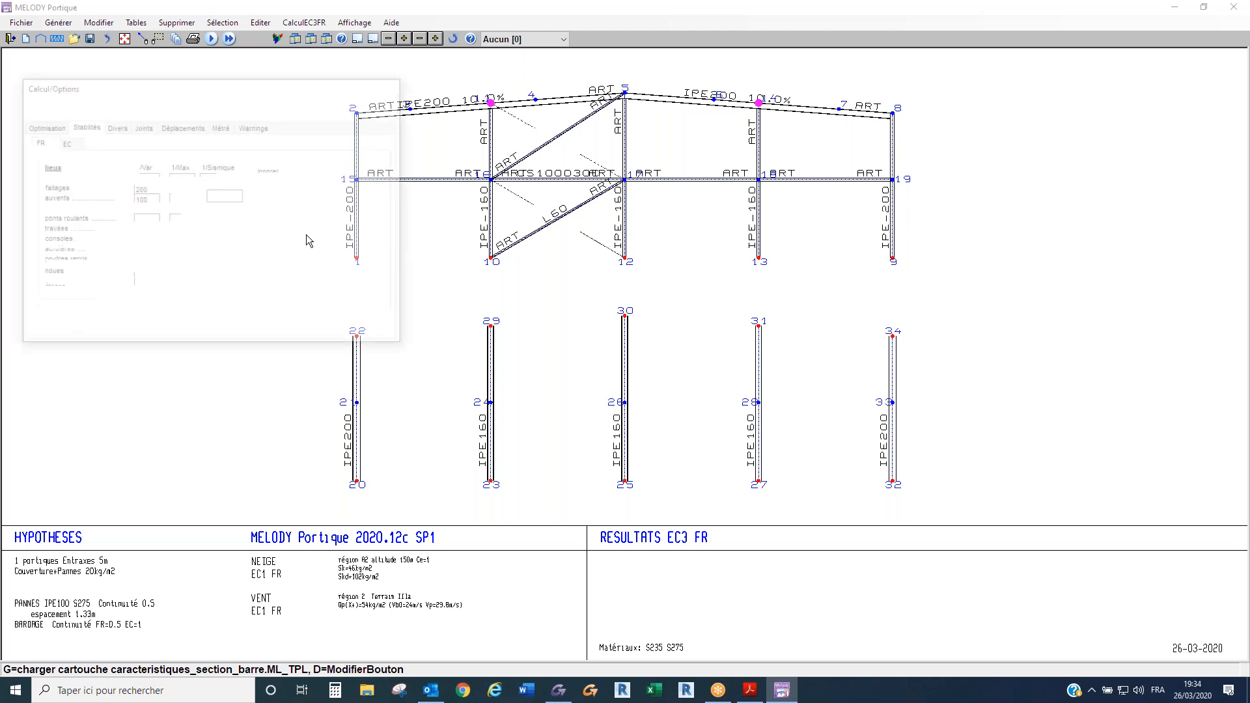
left_click(35, 317)
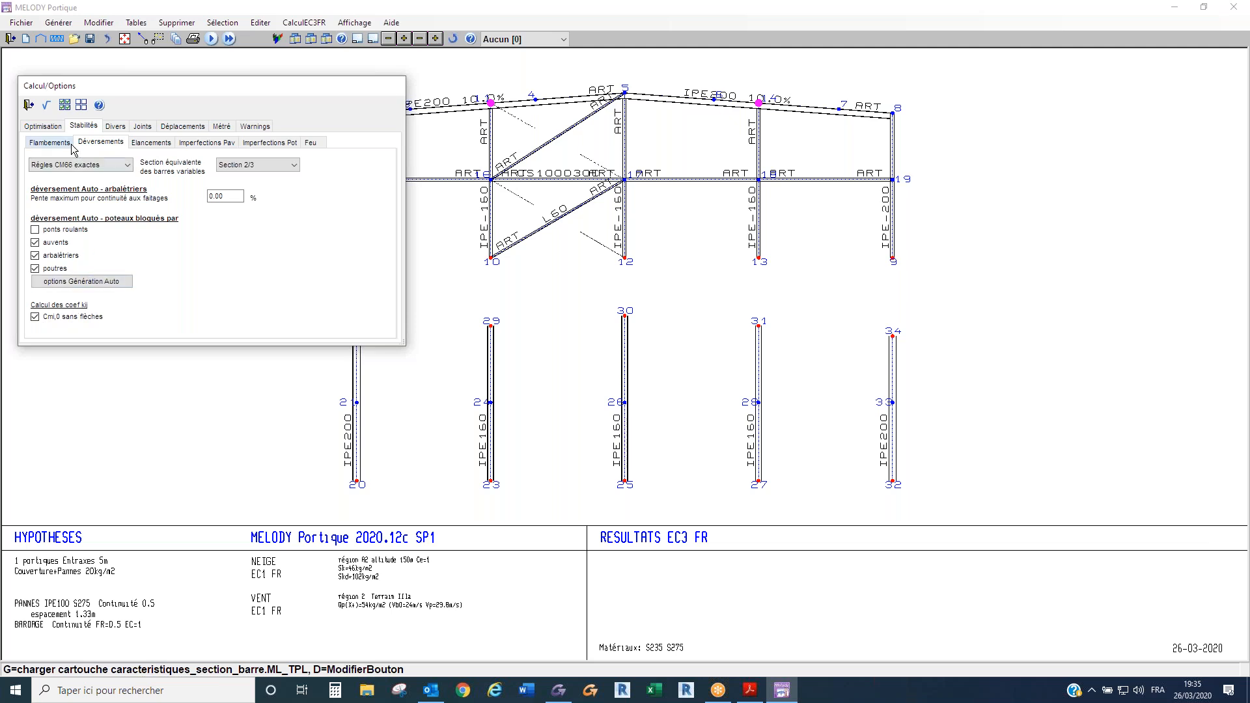
left_click(49, 106)
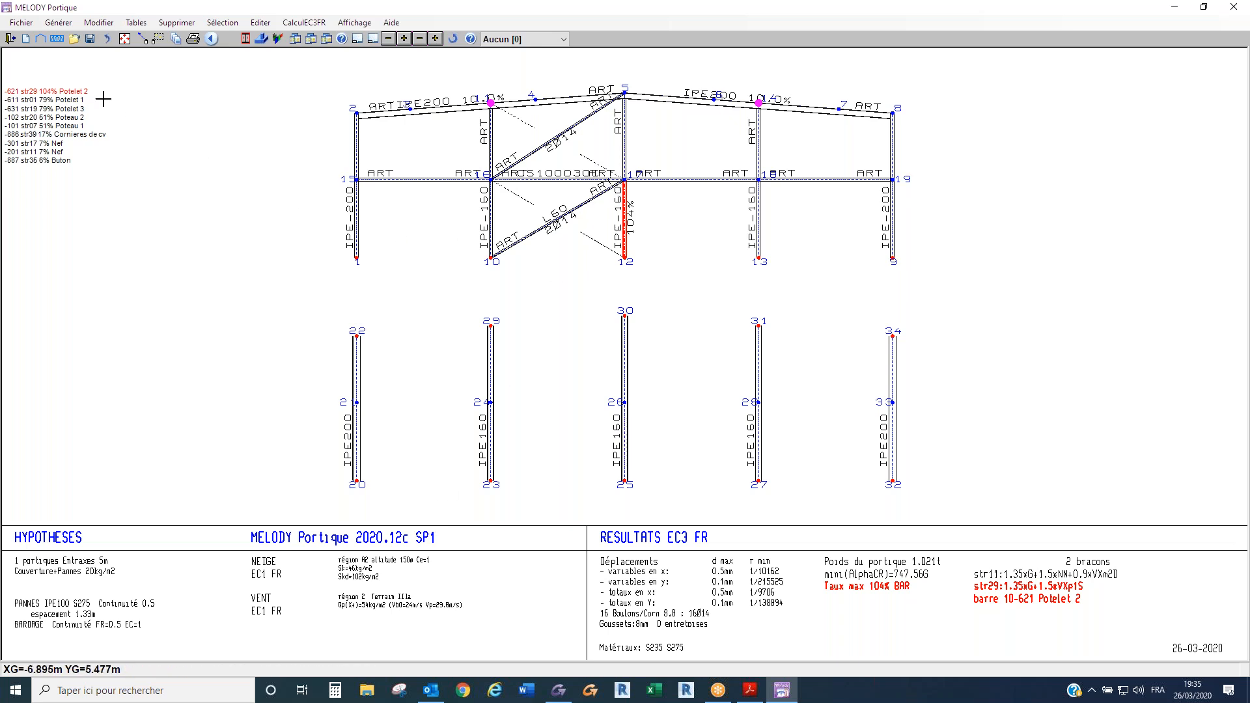
- Change the section of the central post, group 621, to IPE 180 and rerun the frame verification
double_click(630, 224)
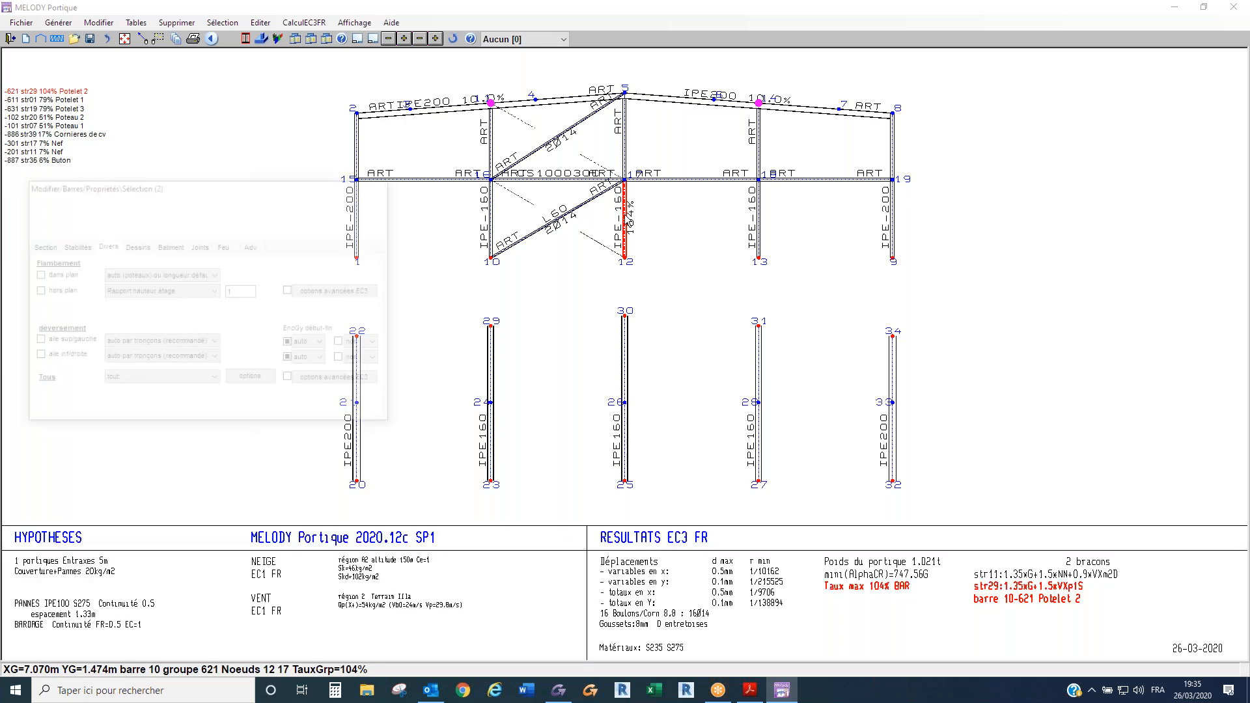
left_click(38, 249)
left_click(235, 325)
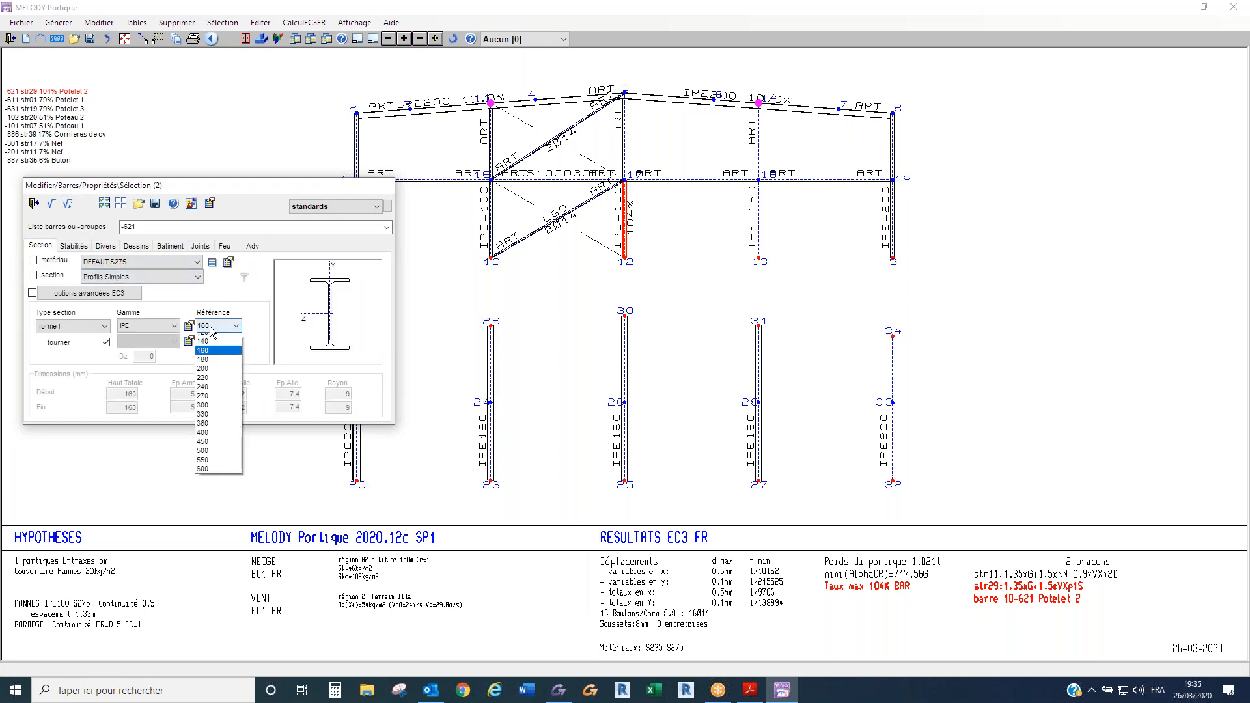
left_click(215, 383)
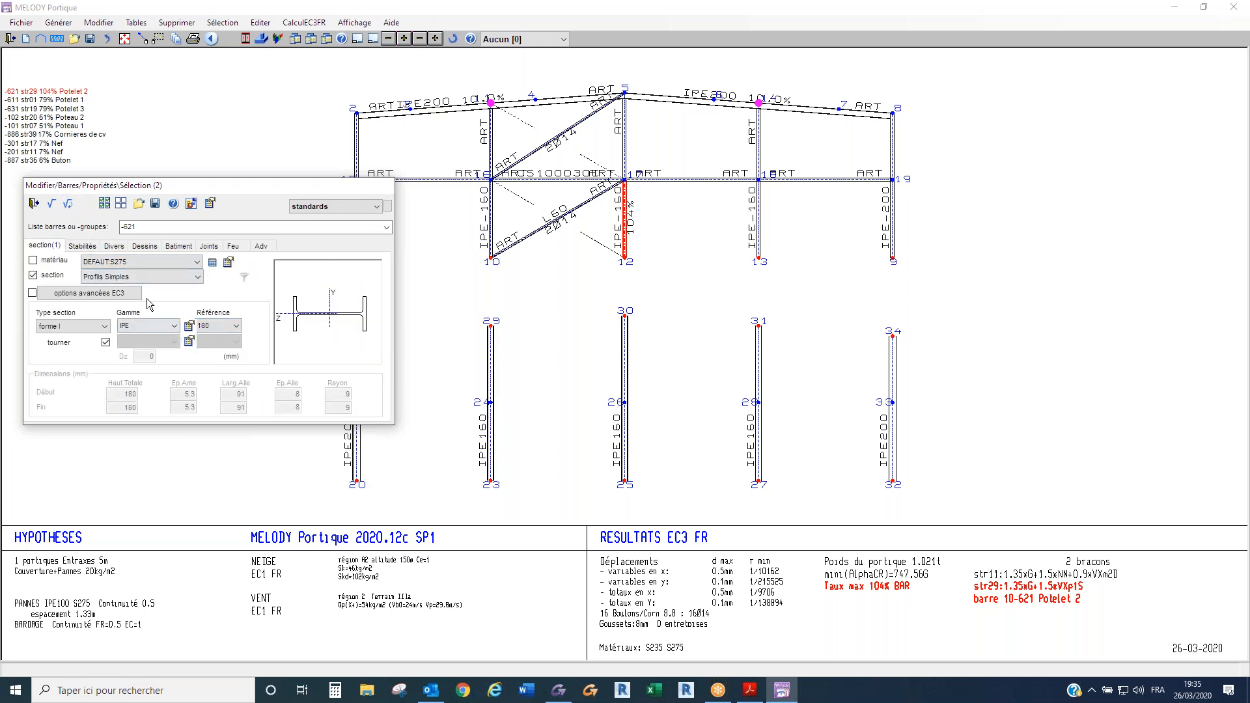
left_click(68, 204)
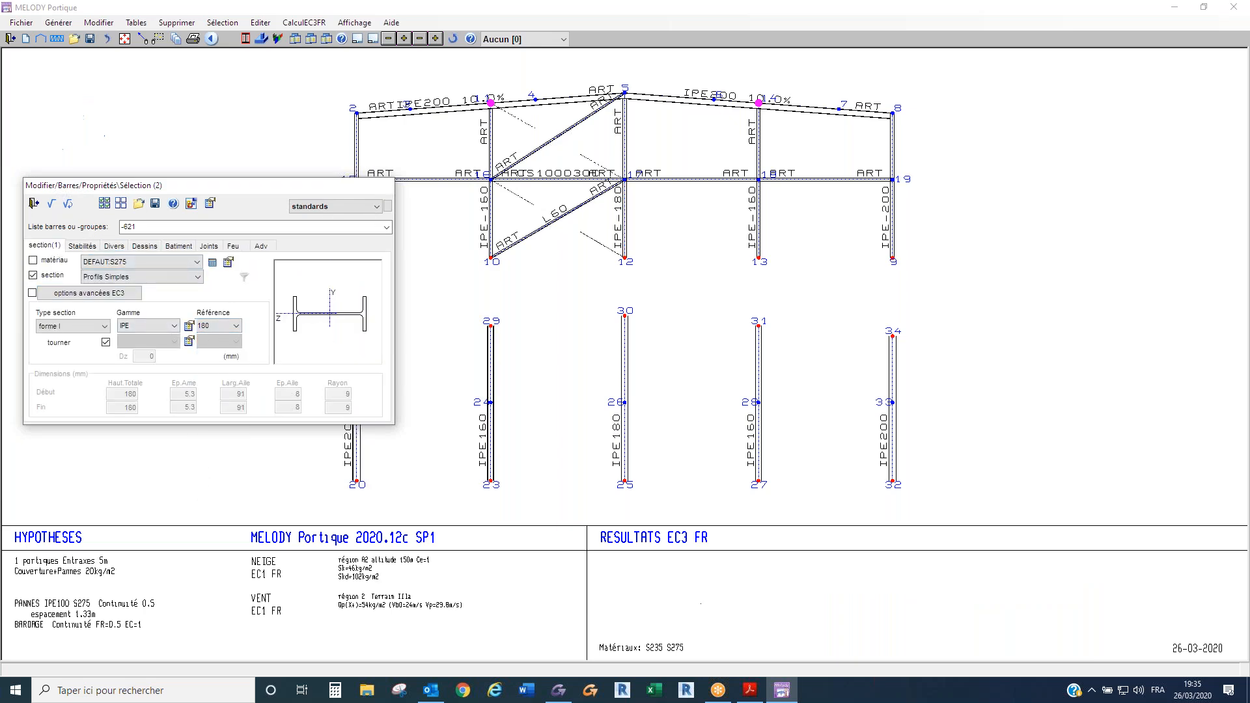
left_click(53, 205)
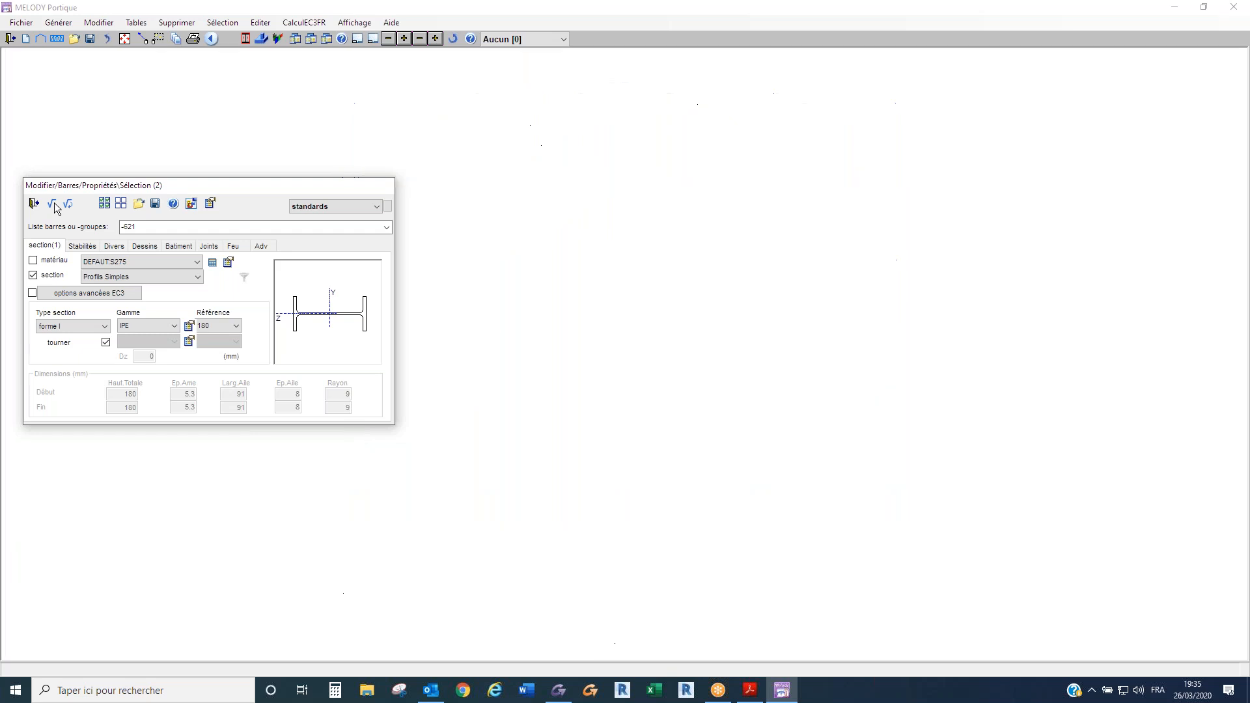
left_click(53, 206)
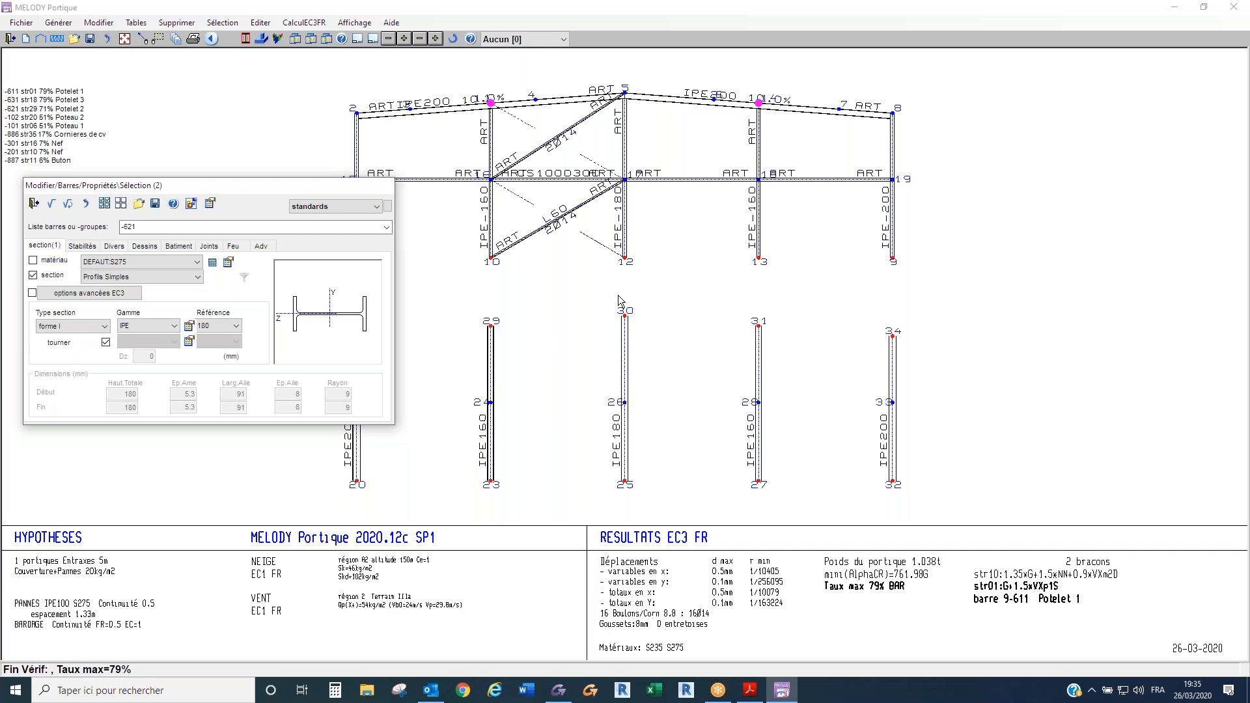
key("Escape")
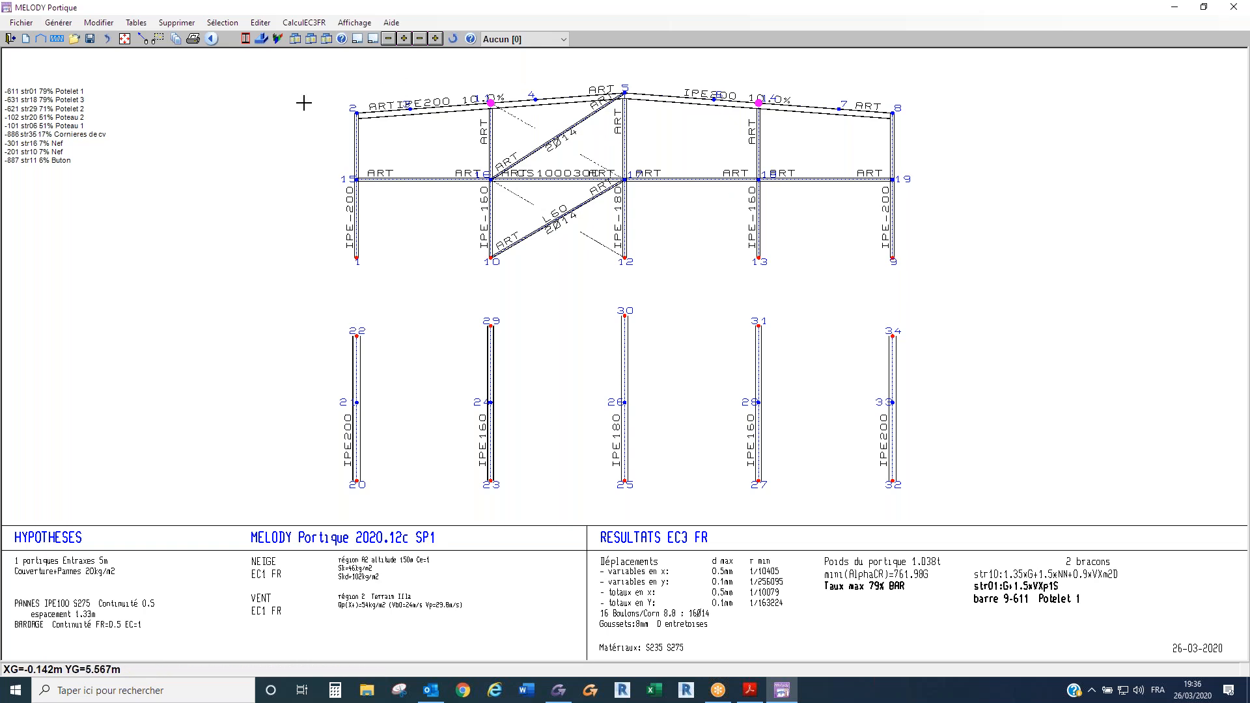
- Save the gable frame as Rive7.MLF in the Mel project folder
left_click(22, 22)
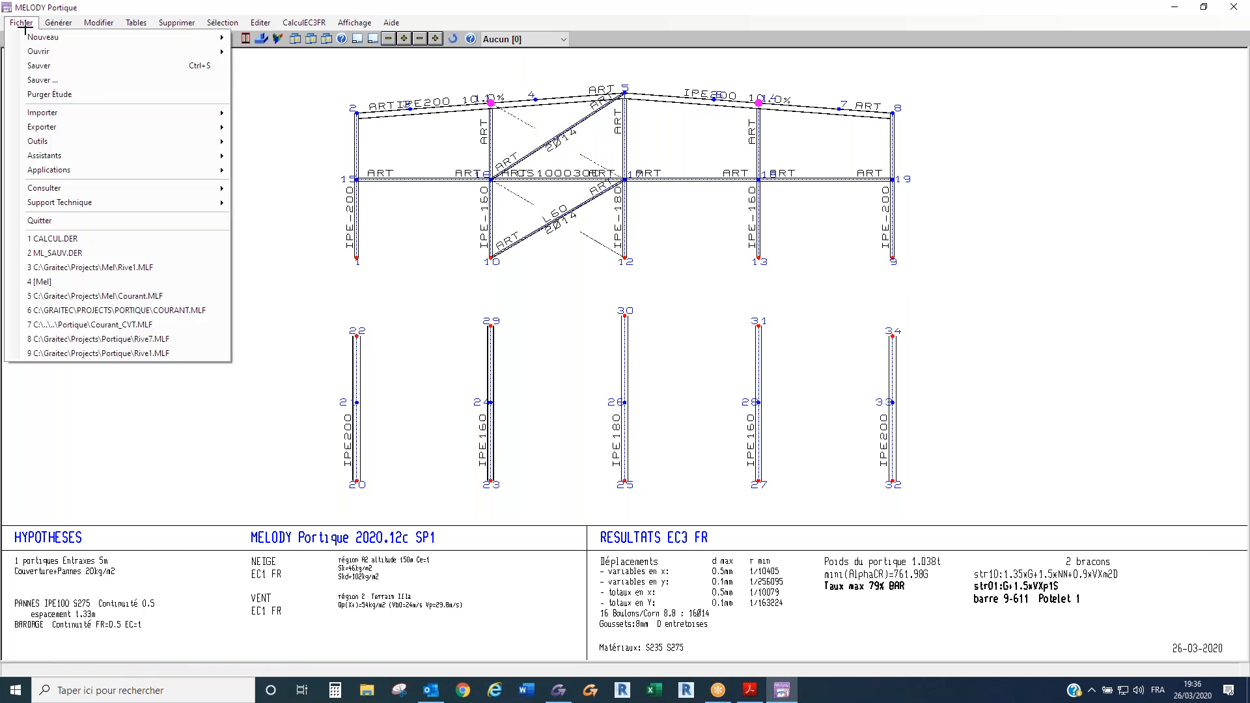
left_click(52, 68)
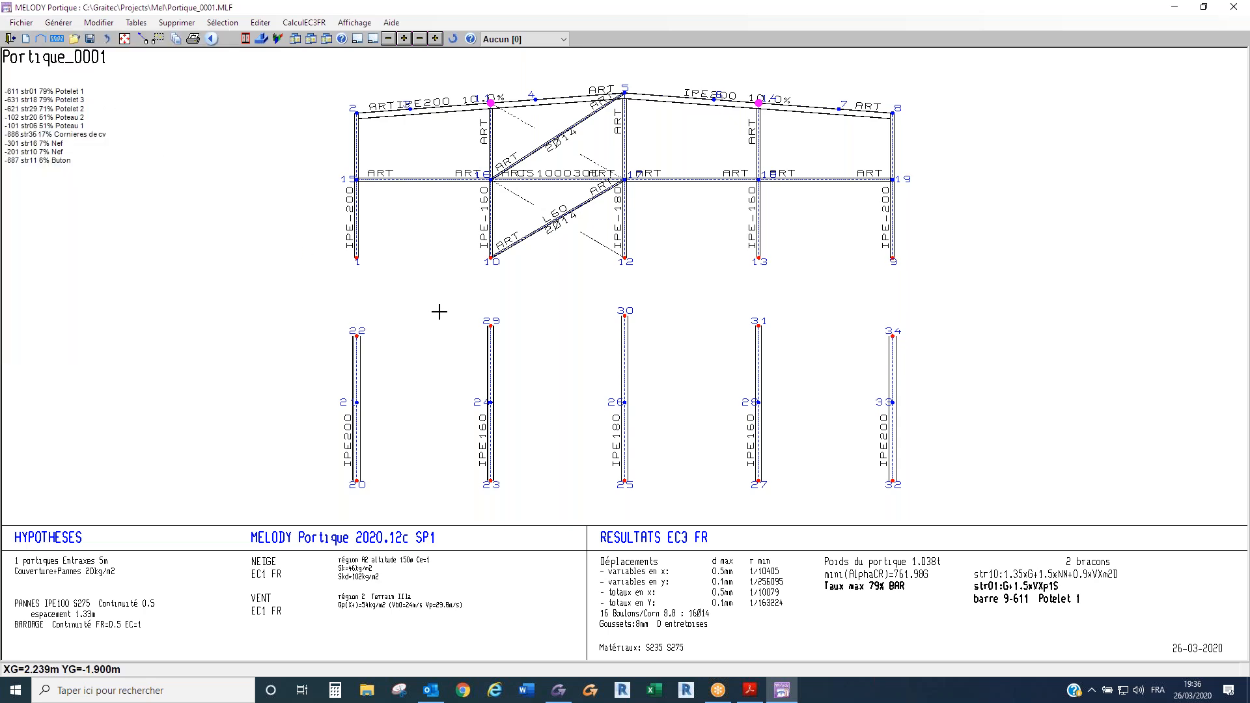
left_click(14, 26)
left_click(52, 81)
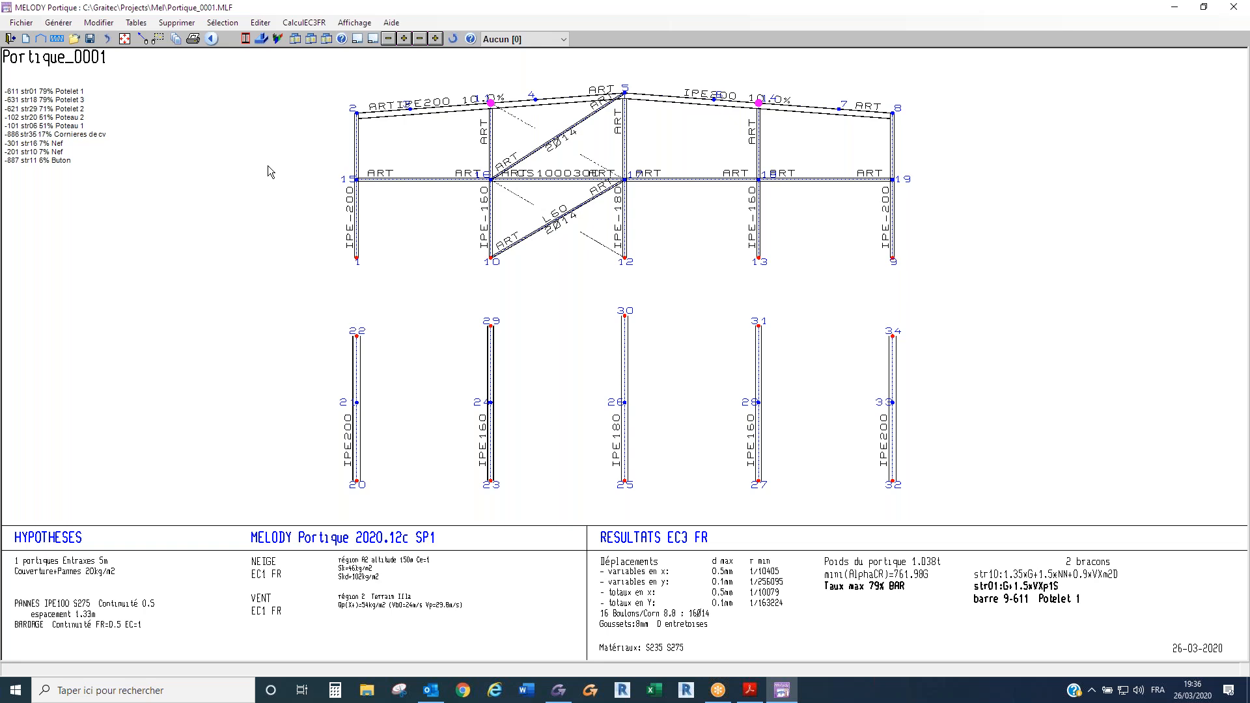
left_click(776, 234)
double_click(733, 401)
left_click(733, 401)
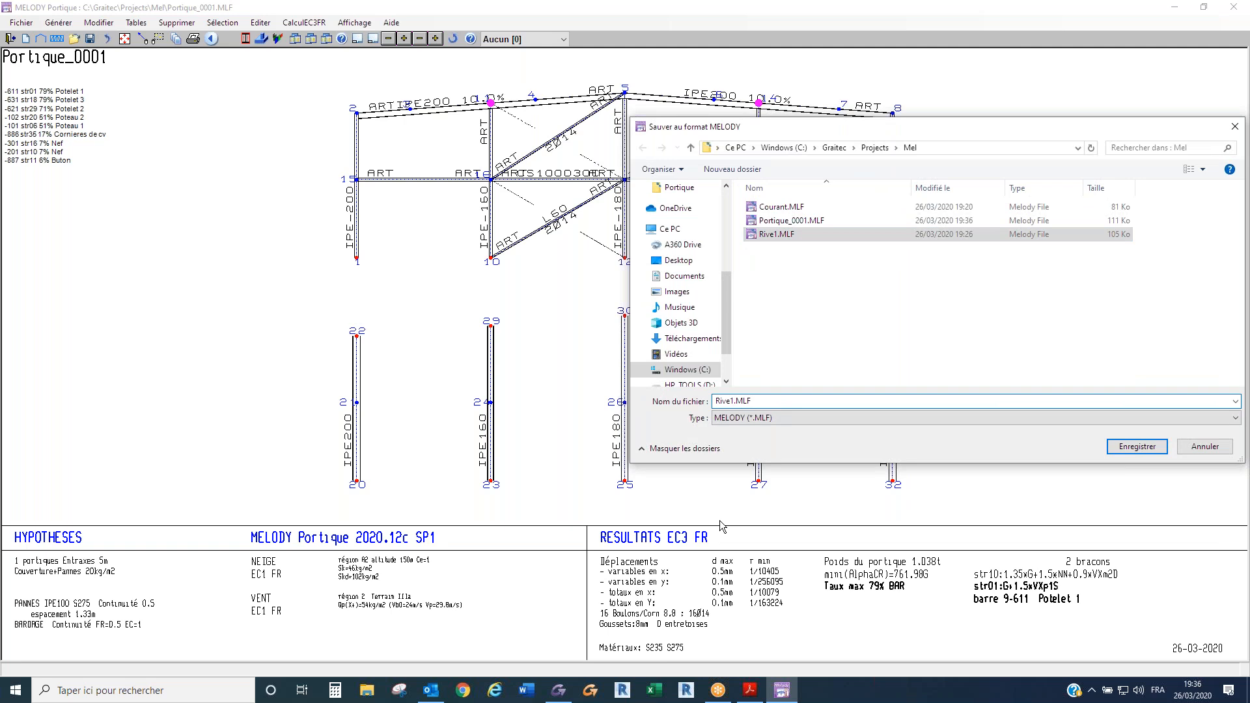
key("BackSpace")
type("7")
key("Return")
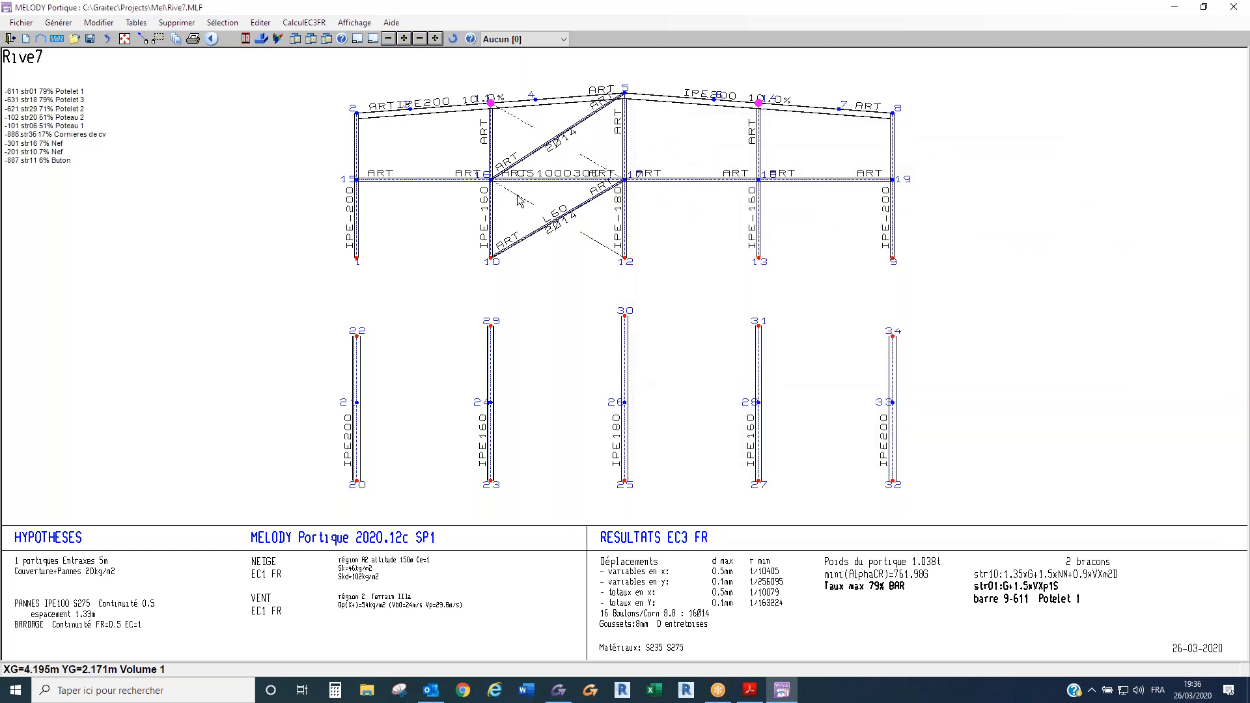
- Generate the 3D wind bracing model from the gable frame and calculate it to Eurocode 3
left_click(53, 39)
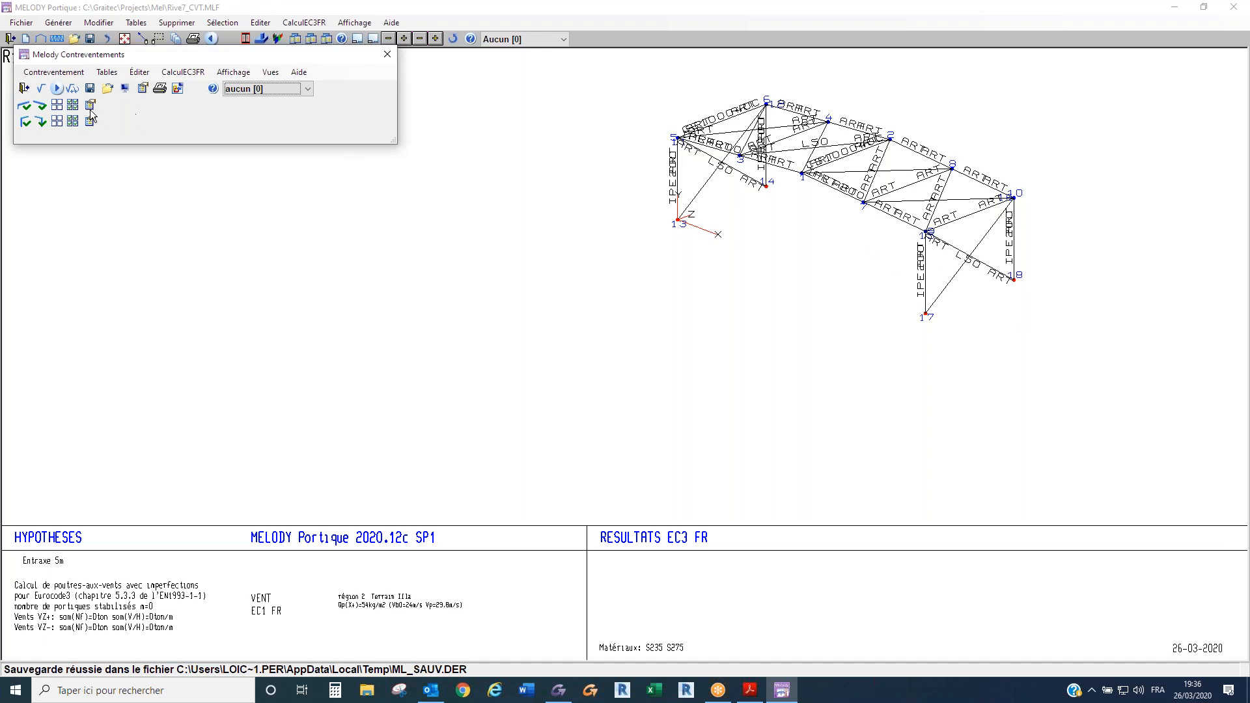
left_click(57, 89)
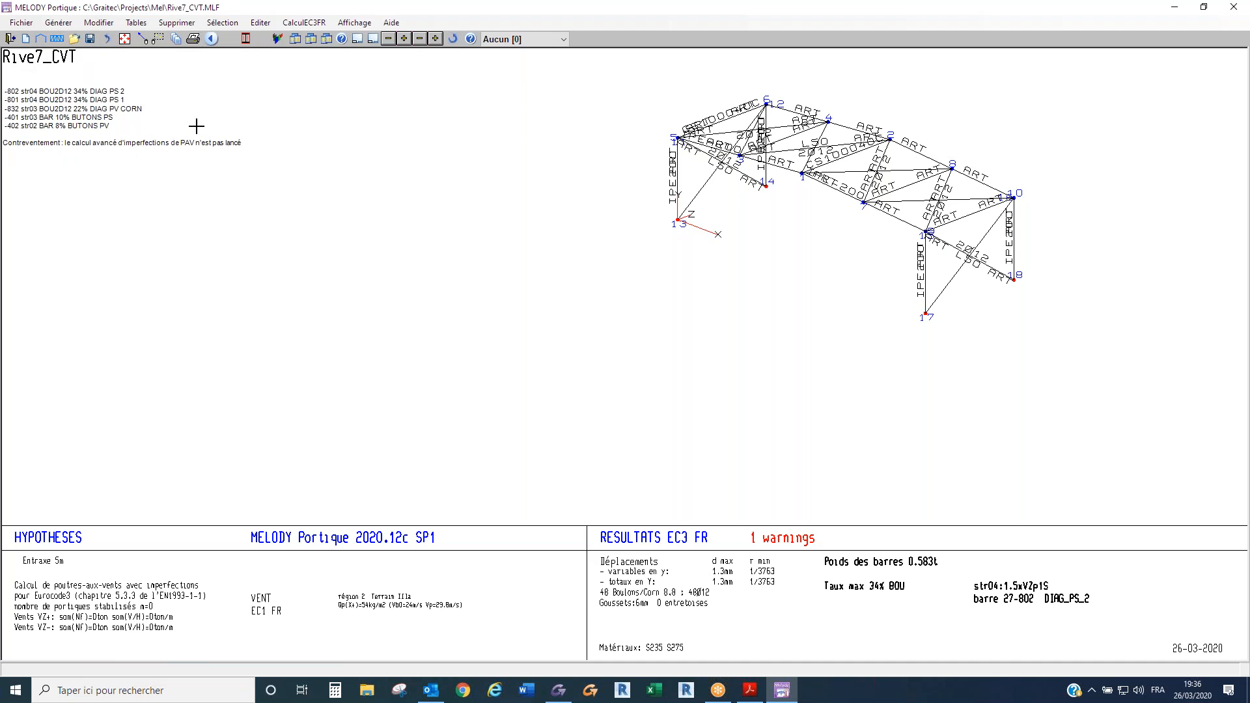
scroll(993, 130, "up", 7)
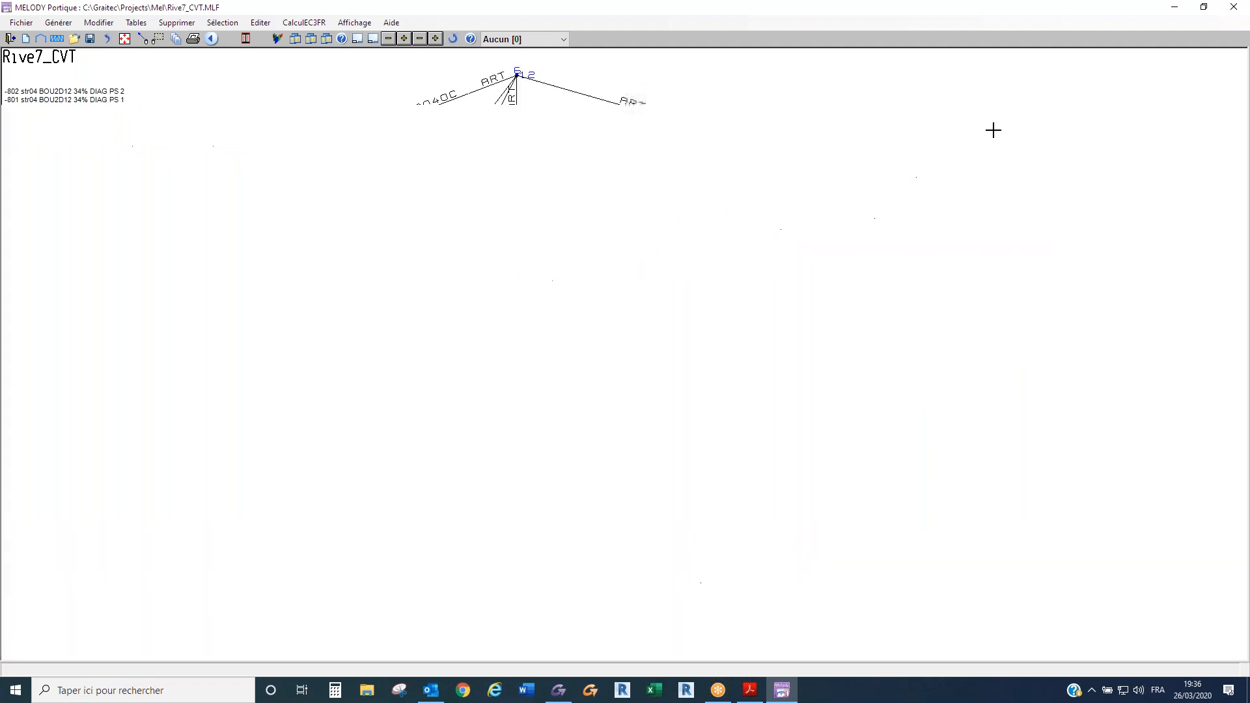
scroll(901, 211, "down", 2)
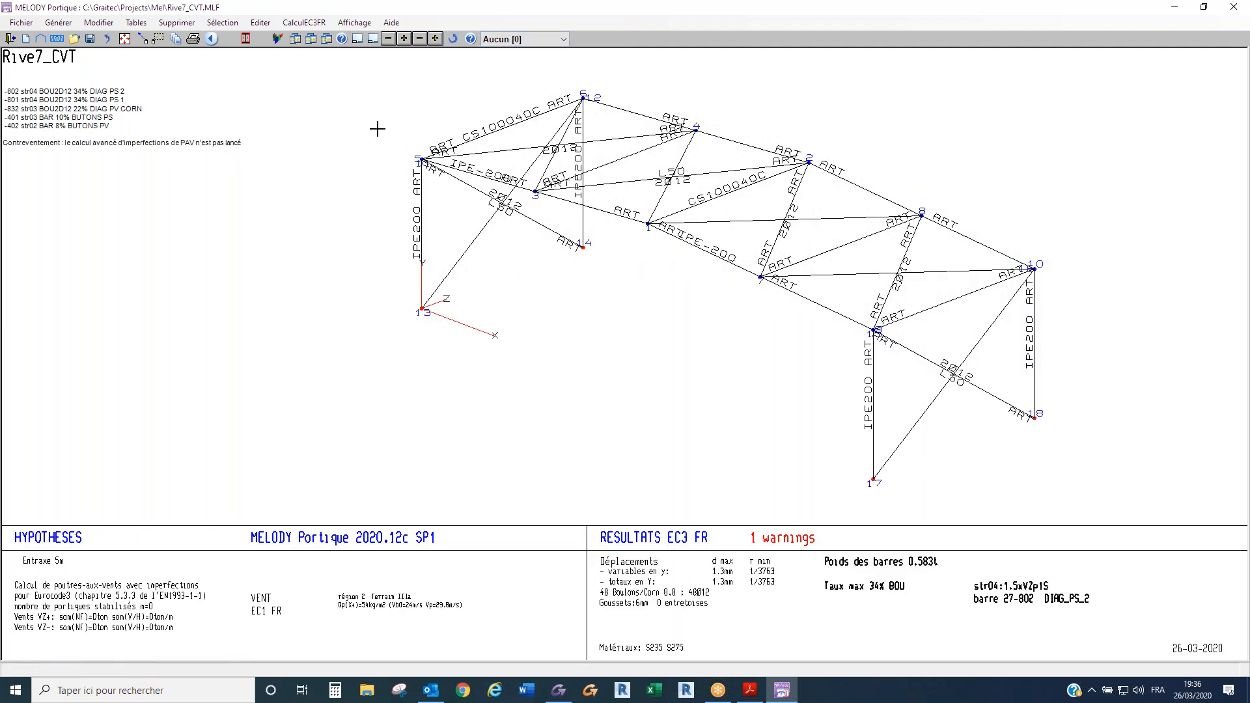
- Display the bracing model's support reactions for load case VZp1D and examine the forces around the end posts
key("ctrl+r")
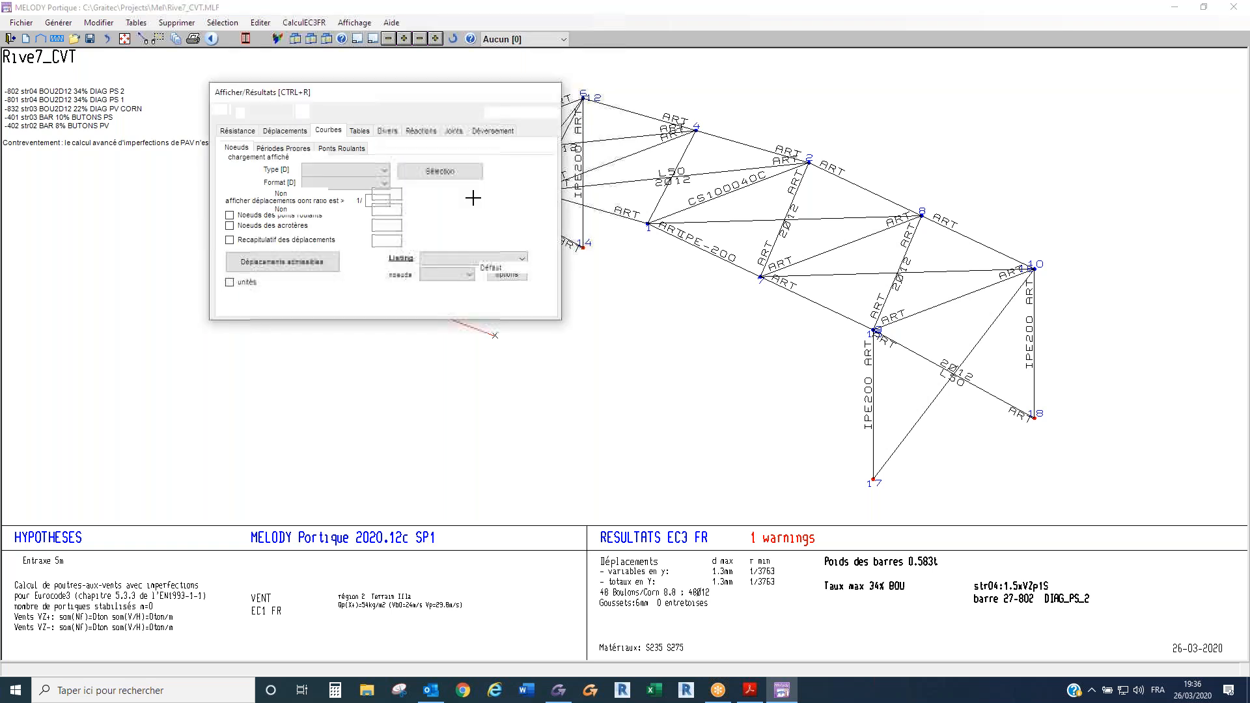
left_click(421, 130)
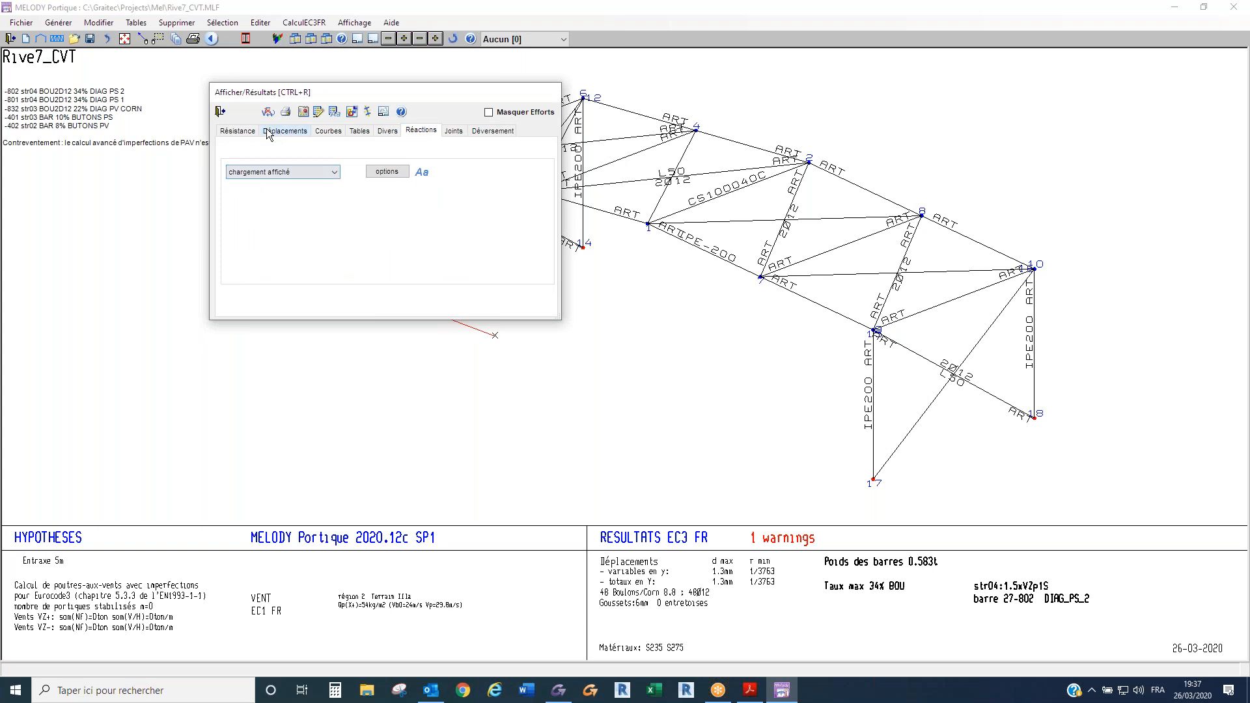
left_click(222, 112)
left_click(521, 39)
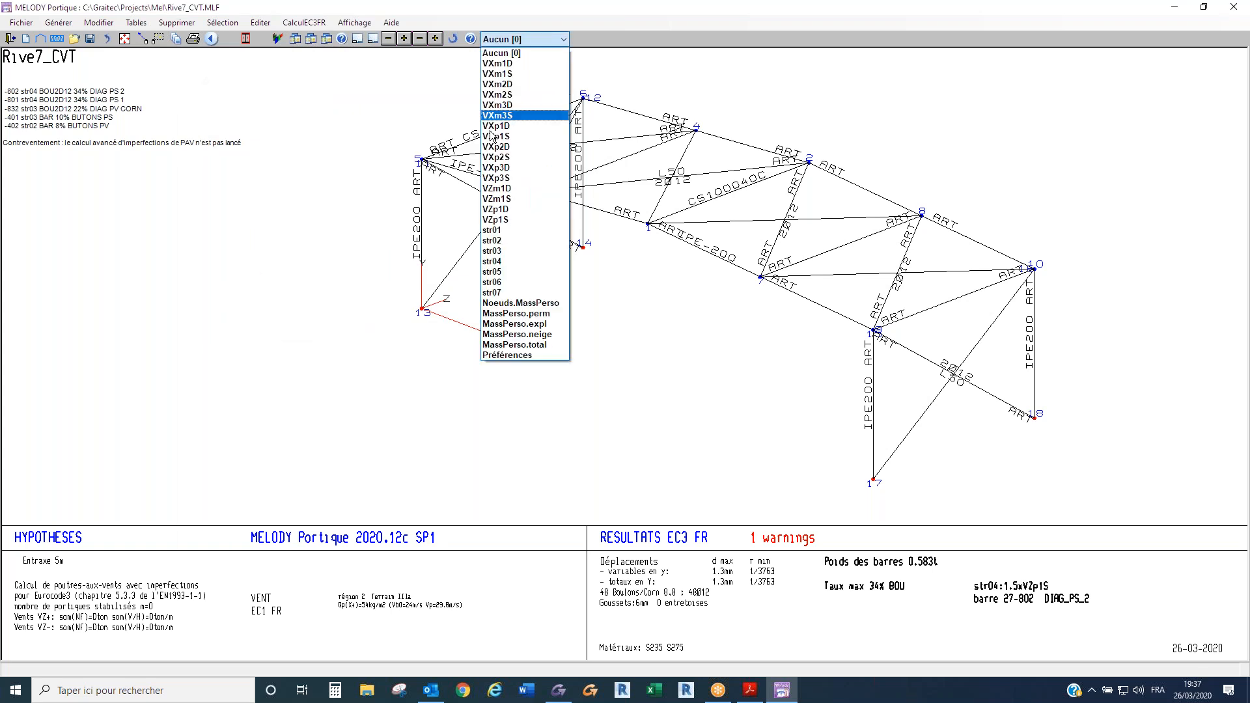
left_click(512, 210)
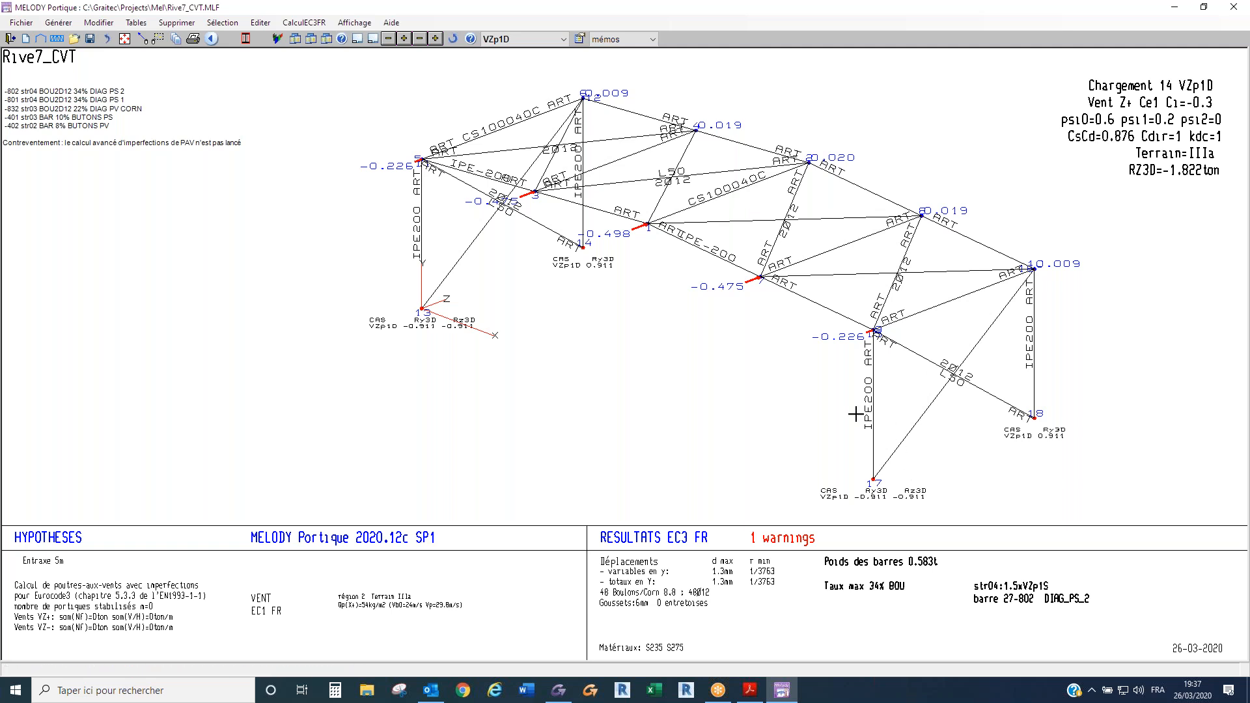
left_click(928, 311)
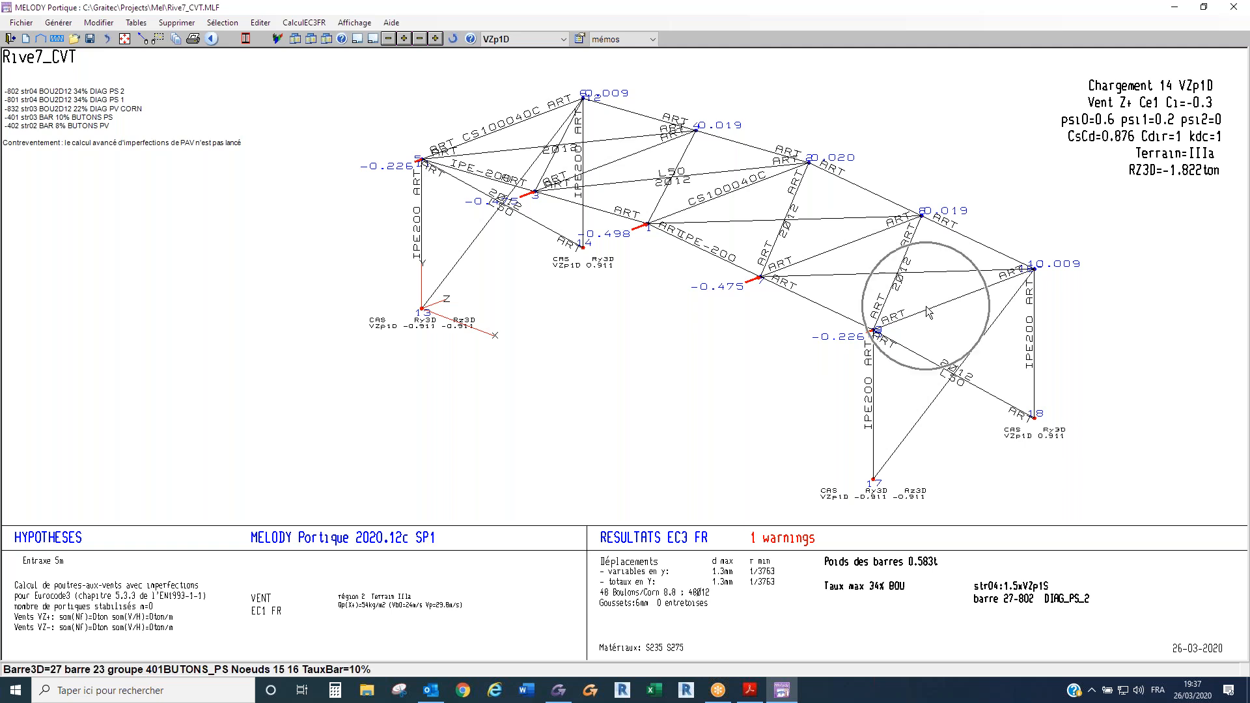
left_click(989, 332)
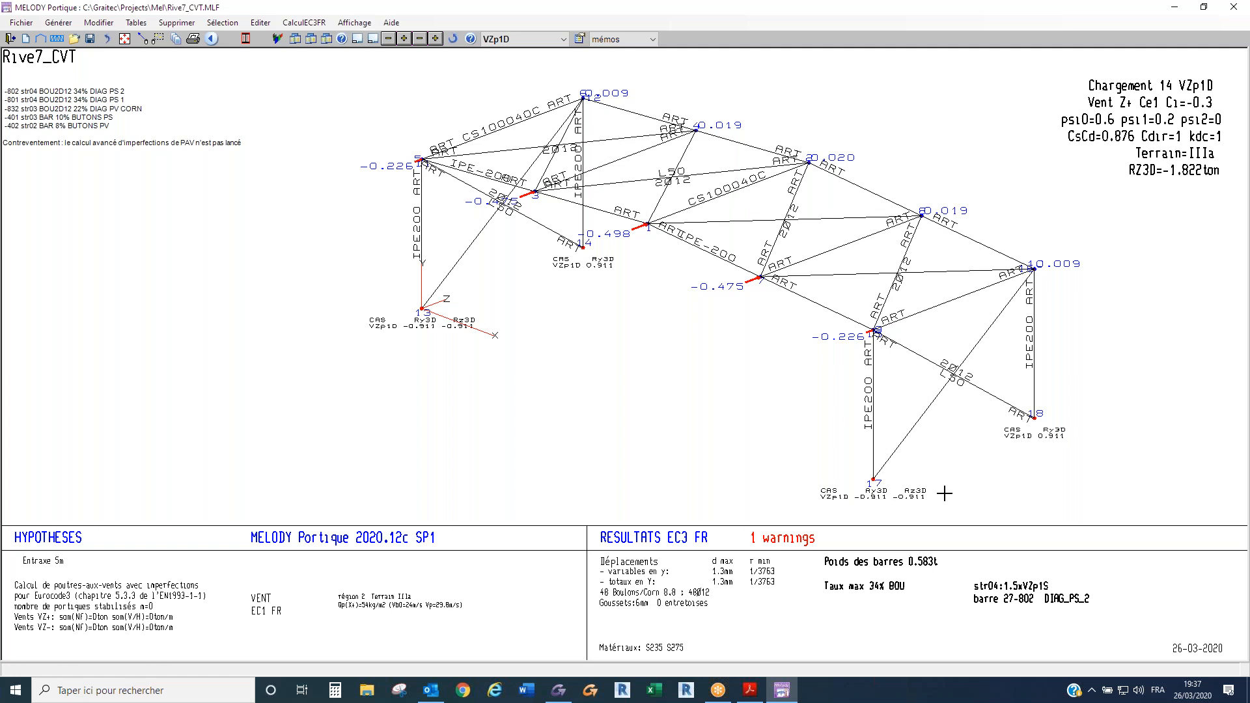
left_click(1065, 433)
- Save the bracing model as Courant_CVT.MLF in the Mel folder and quit MELODY Portique
left_click(30, 24)
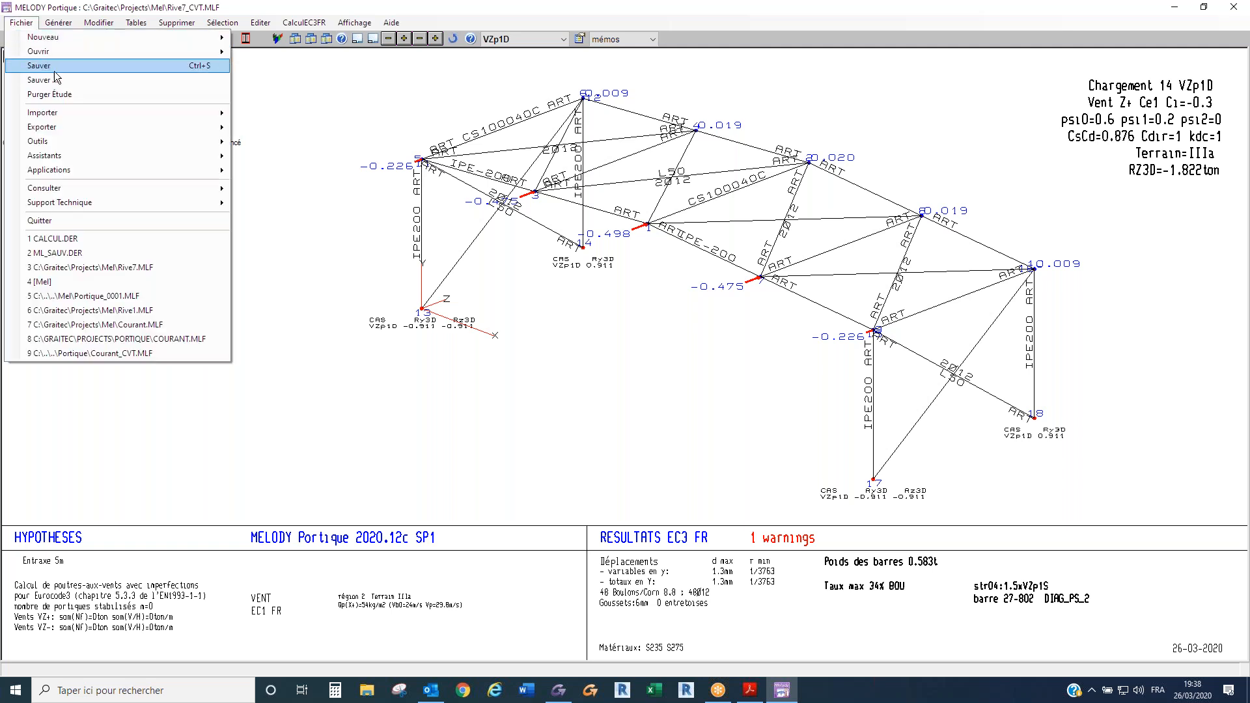
left_click(69, 80)
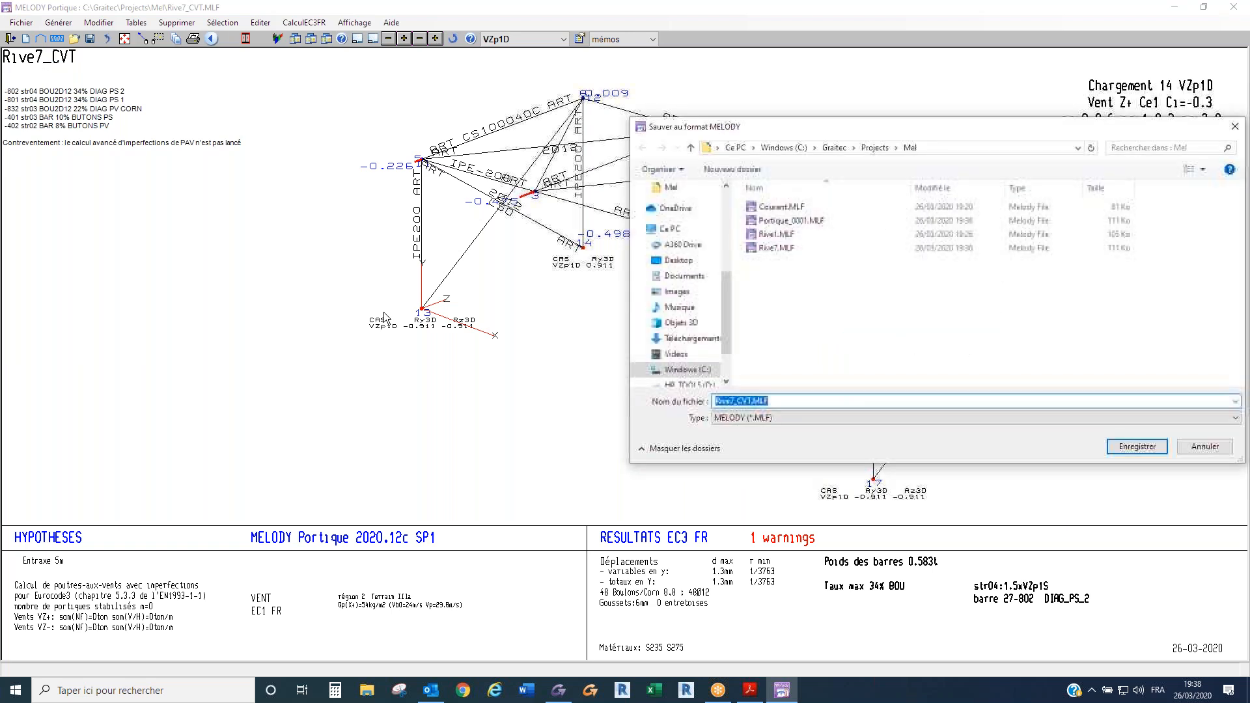
left_click_drag(734, 404, 709, 397)
type("Courant")
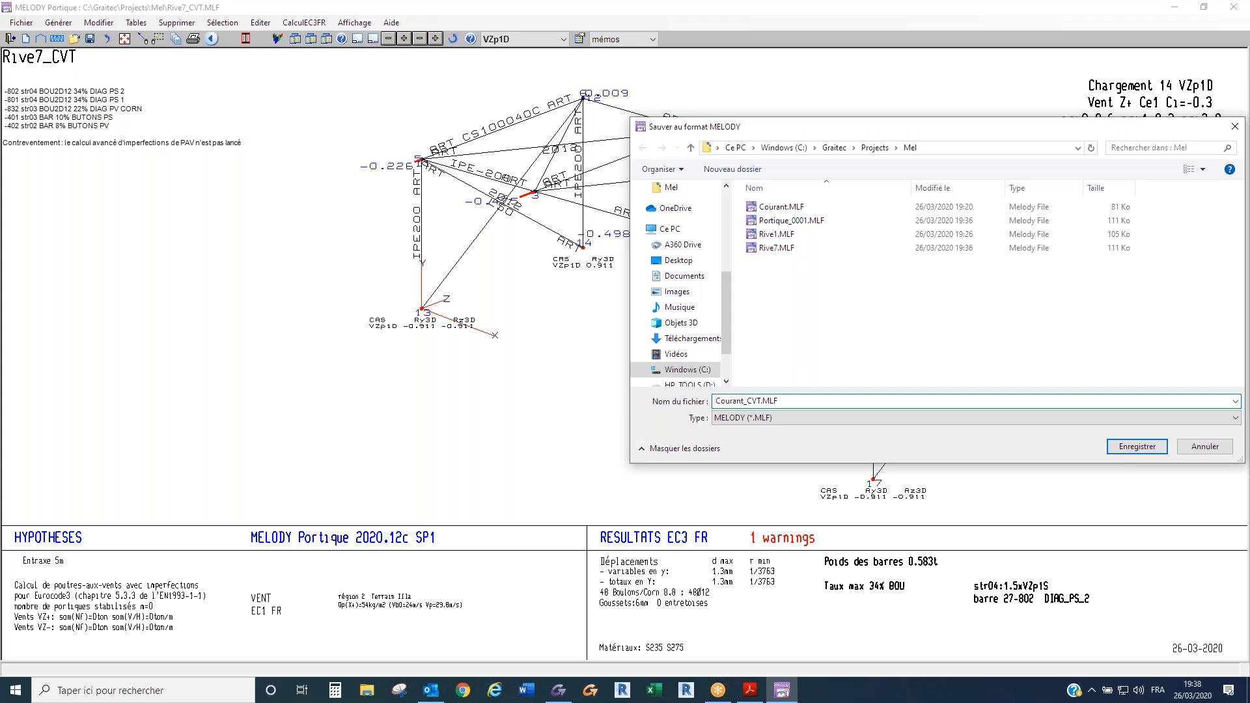
key("Return")
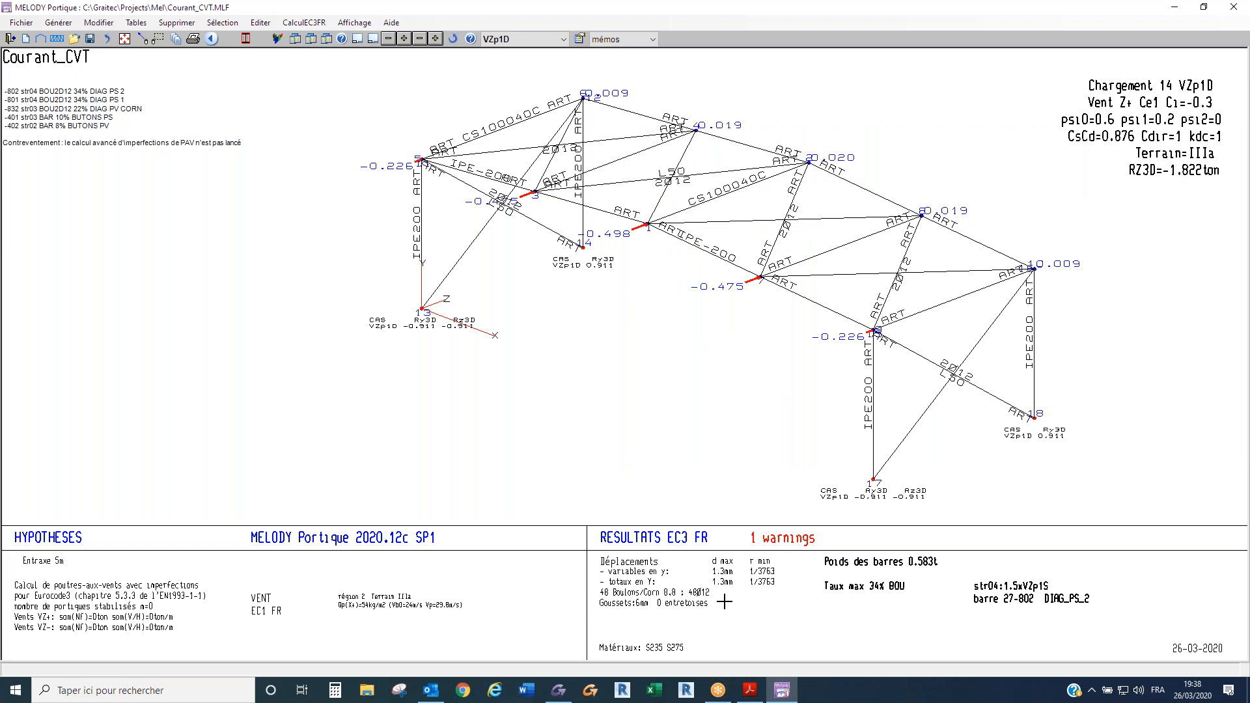
left_click(1232, 10)
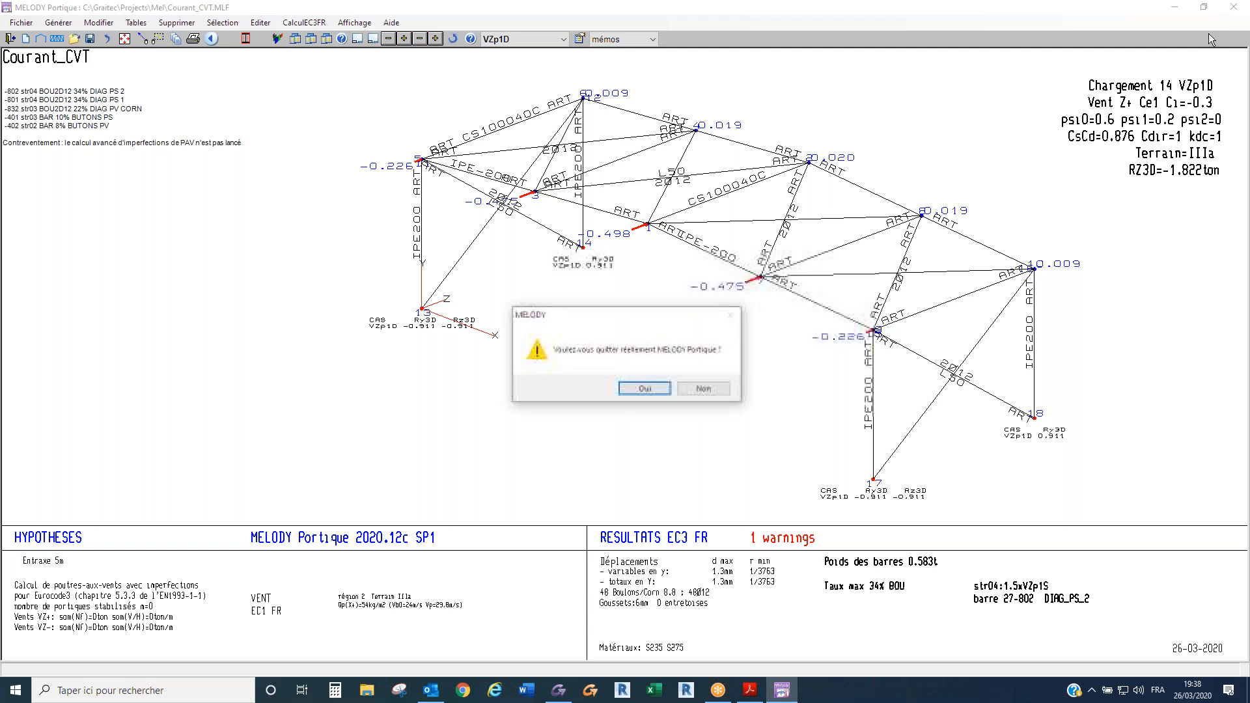
left_click(659, 389)
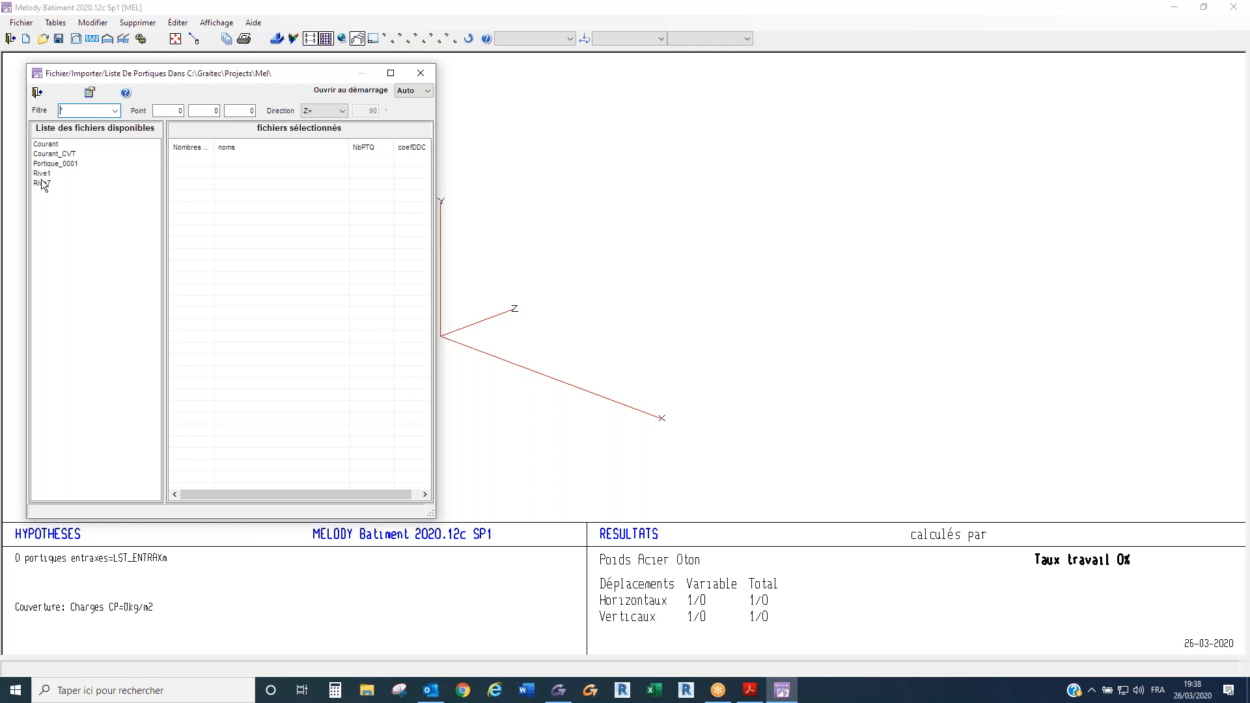
- Import the frames Rive1, Courant and Rive7 in that order in direction Z+, with coefDDC 1/1/1 for Courant
double_click(42, 174)
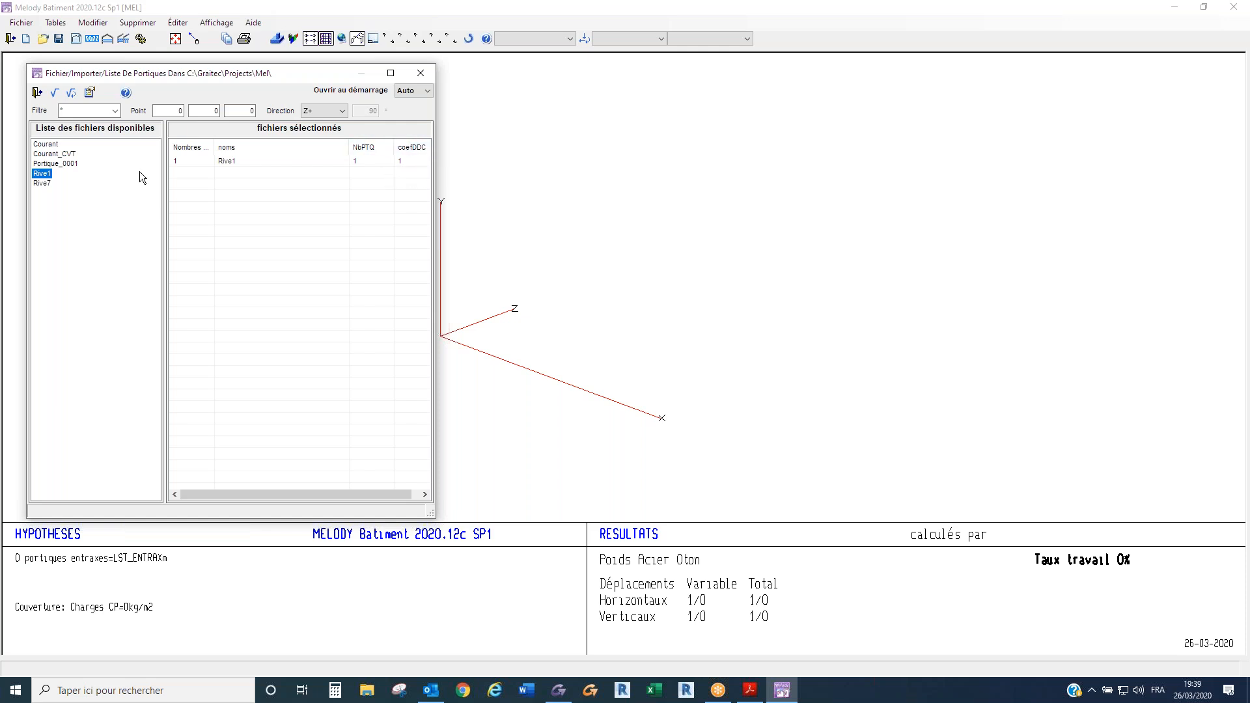
double_click(49, 146)
double_click(42, 184)
left_click(56, 98)
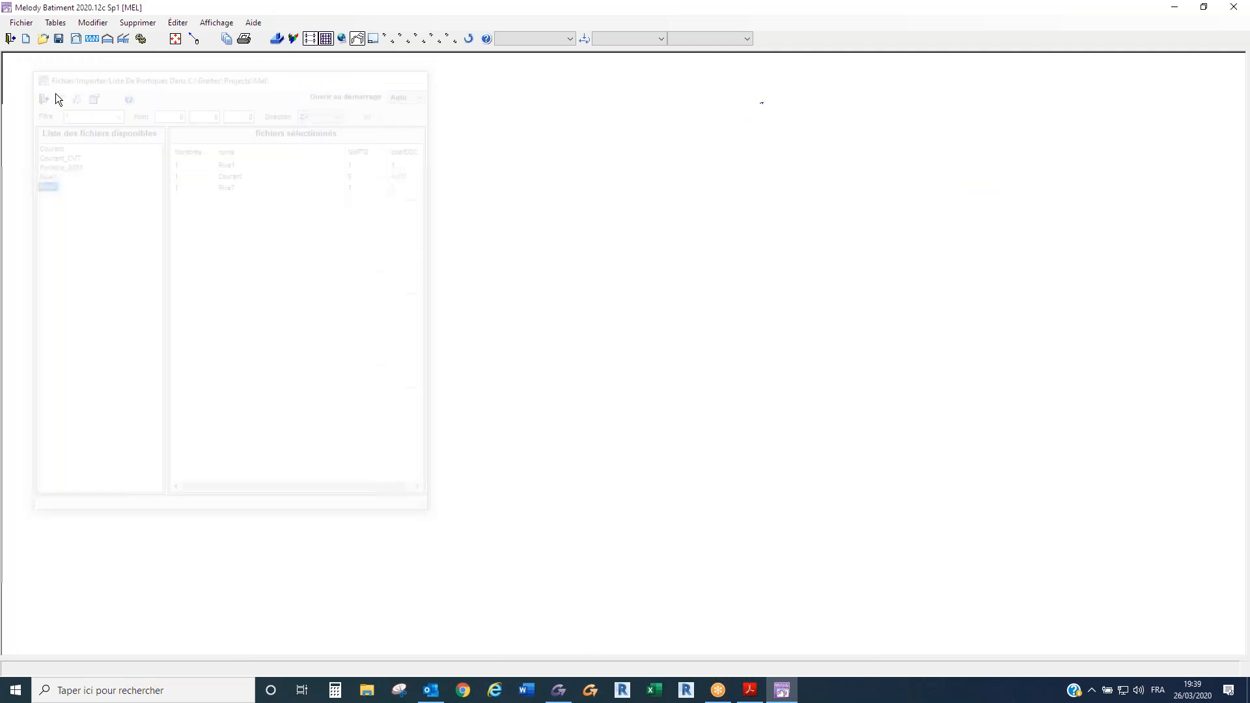
- Hide the support reaction values in the building view by setting the displayed load cases to "rien"
right_click(154, 120)
left_click(191, 142)
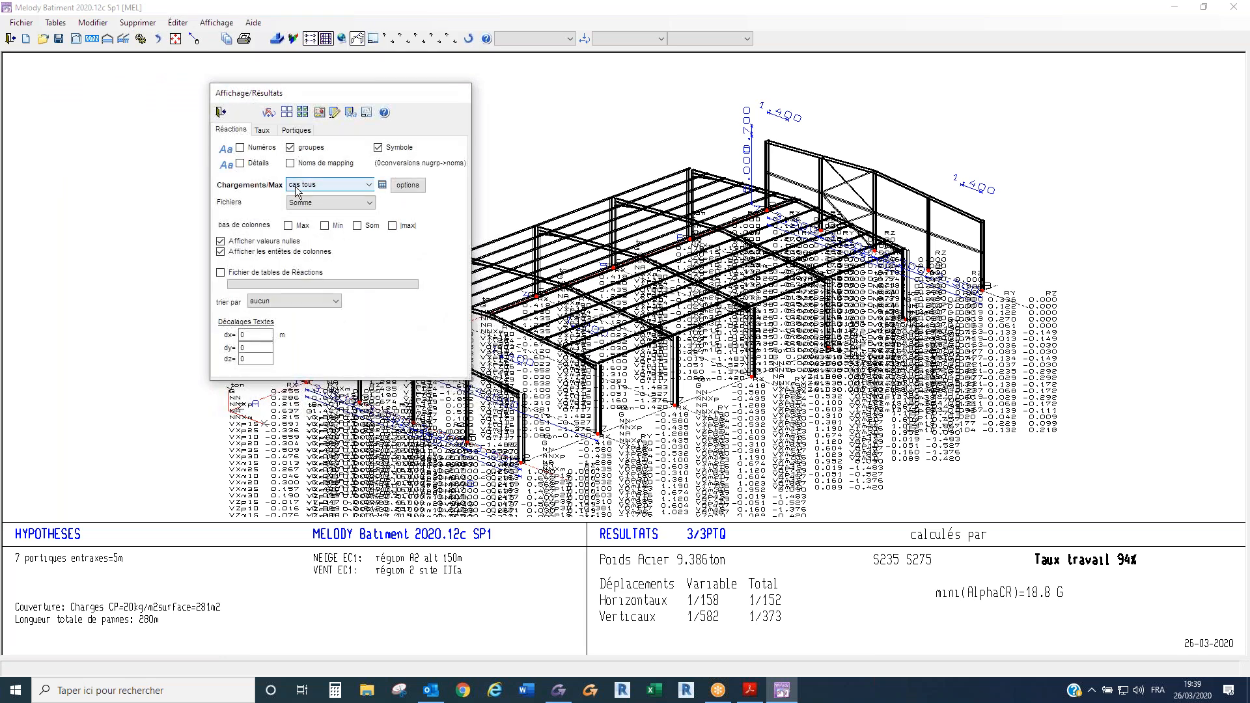
left_click(296, 187)
scroll(296, 215, "up", 5)
left_click(303, 194)
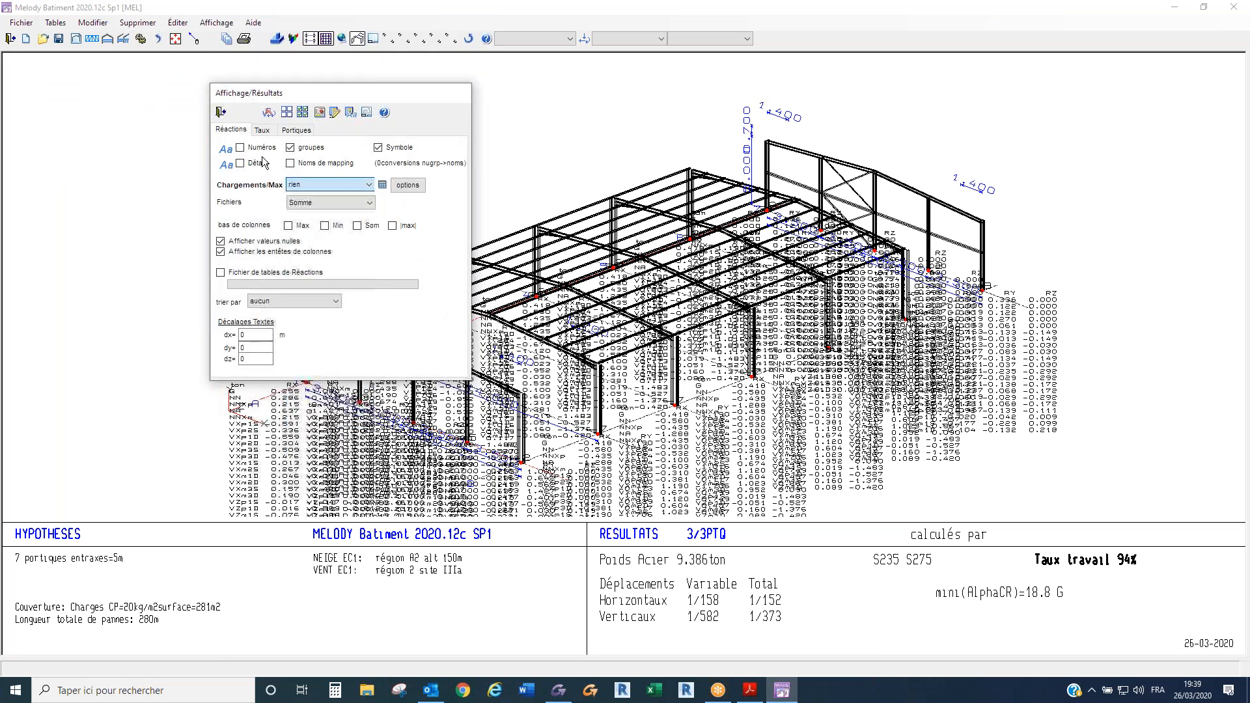
left_click(221, 112)
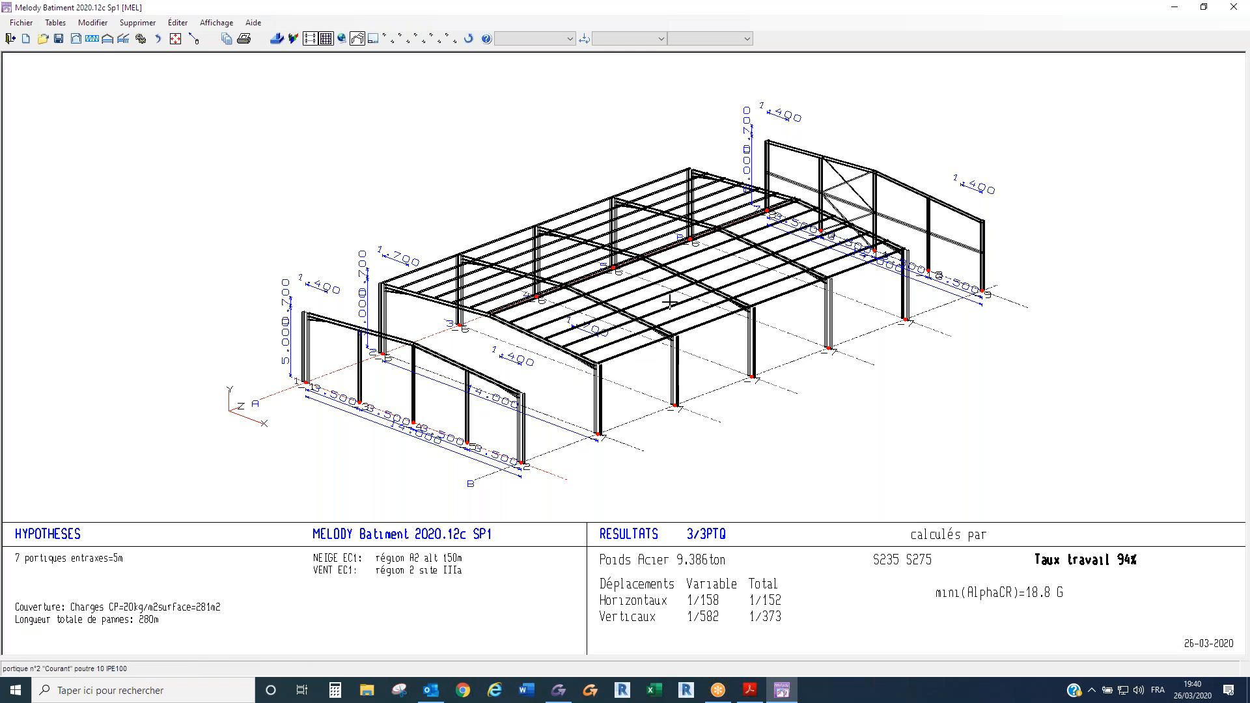
- Add the Courant_cvt bracing to the building at reaction 7, on the column base of the third frame line
right_click(459, 327)
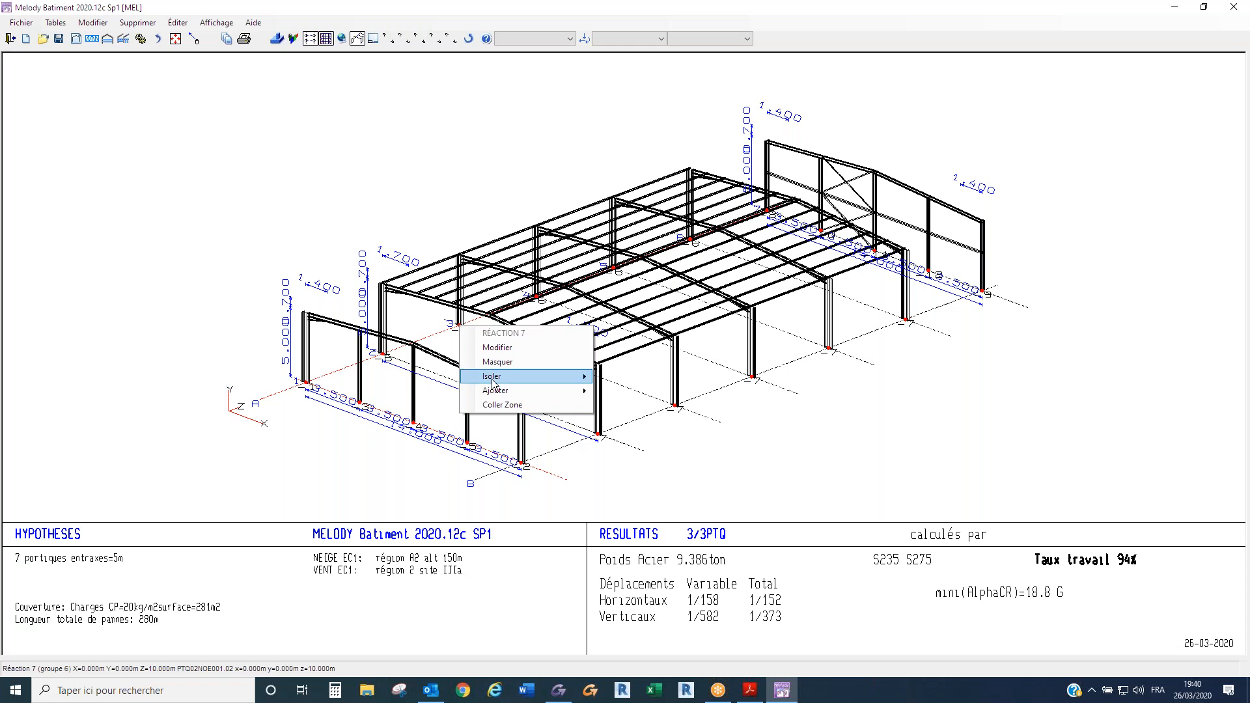
mouse_move(502, 391)
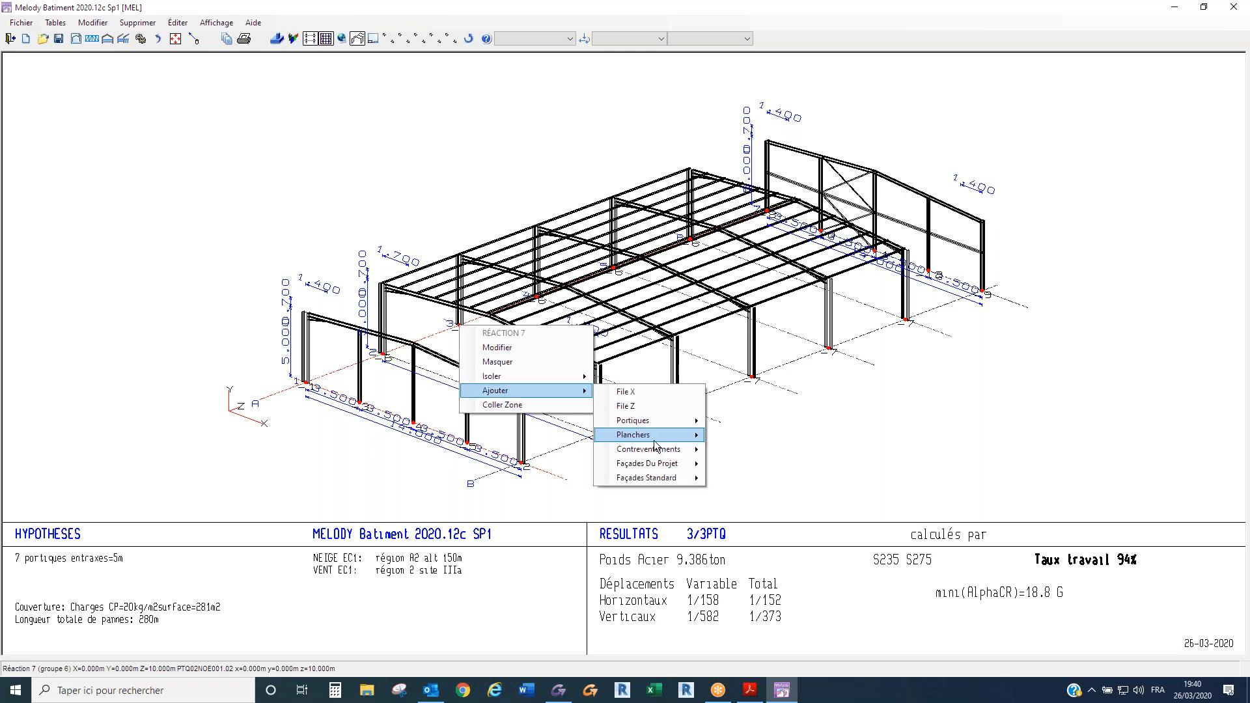
mouse_move(656, 452)
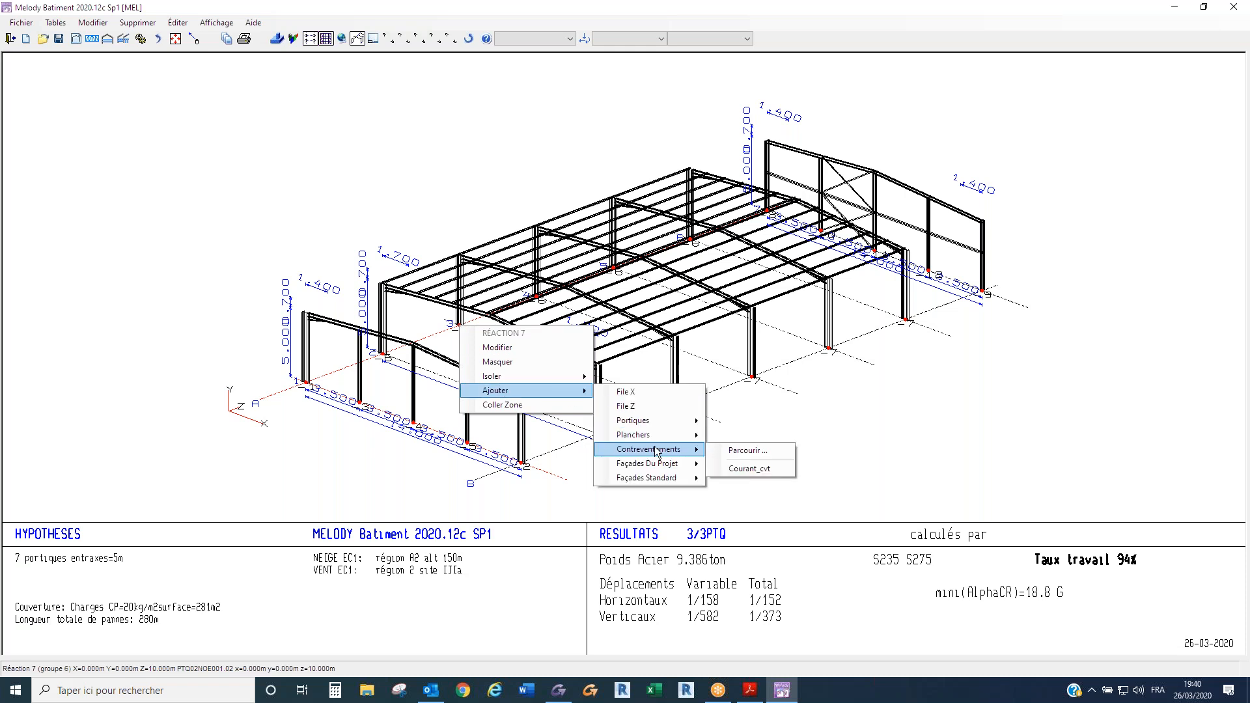
left_click(747, 470)
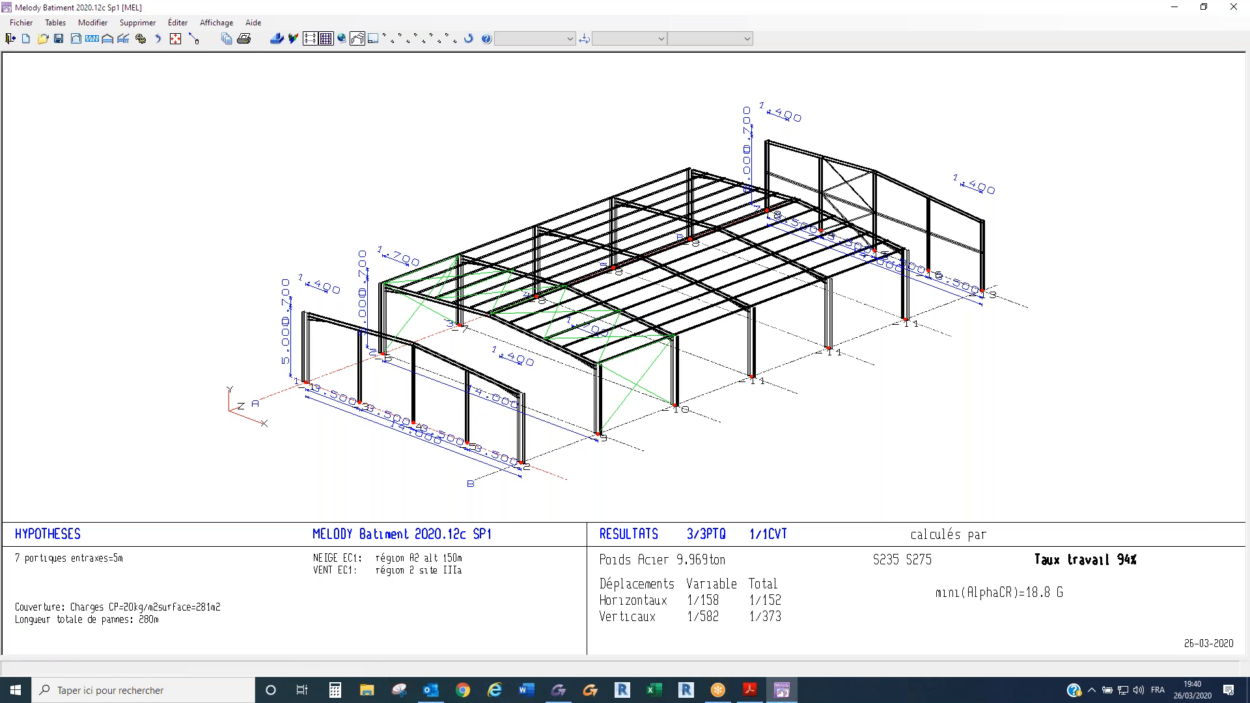
- Inspect the braced bay between the second and third frames and open the Courant frame's model for editing
scroll(603, 443, "up", 1)
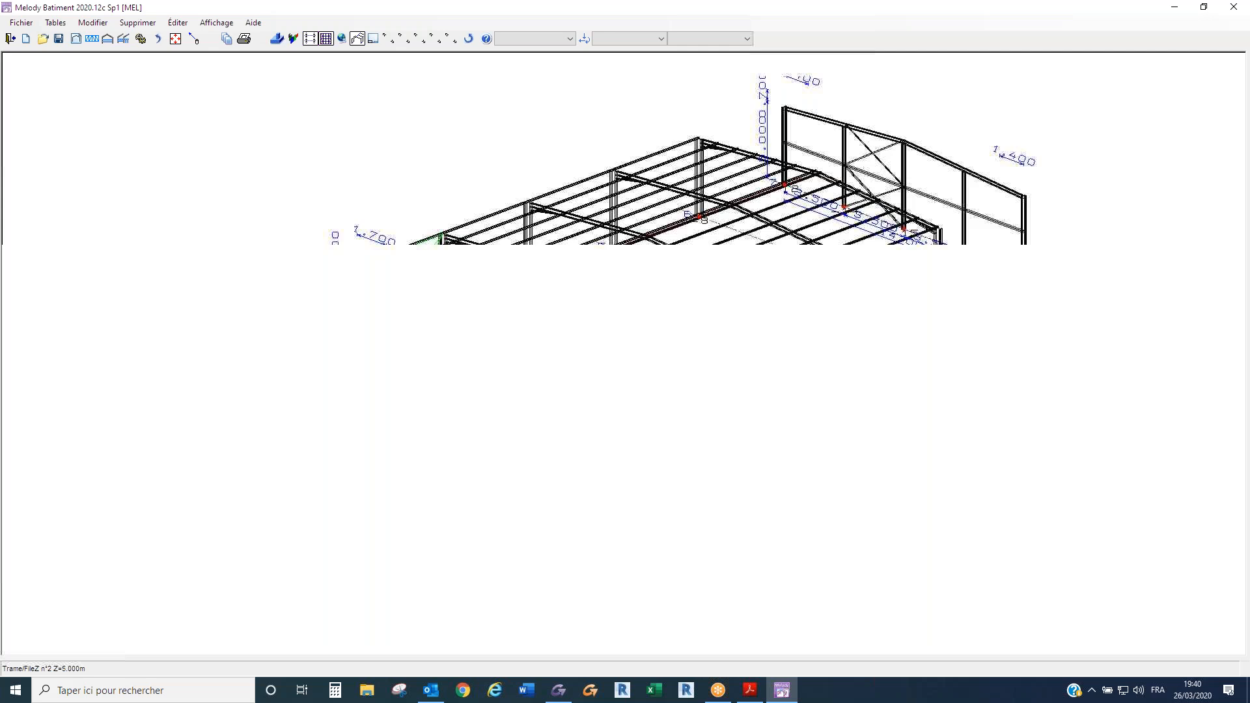
scroll(594, 447, "up", 1)
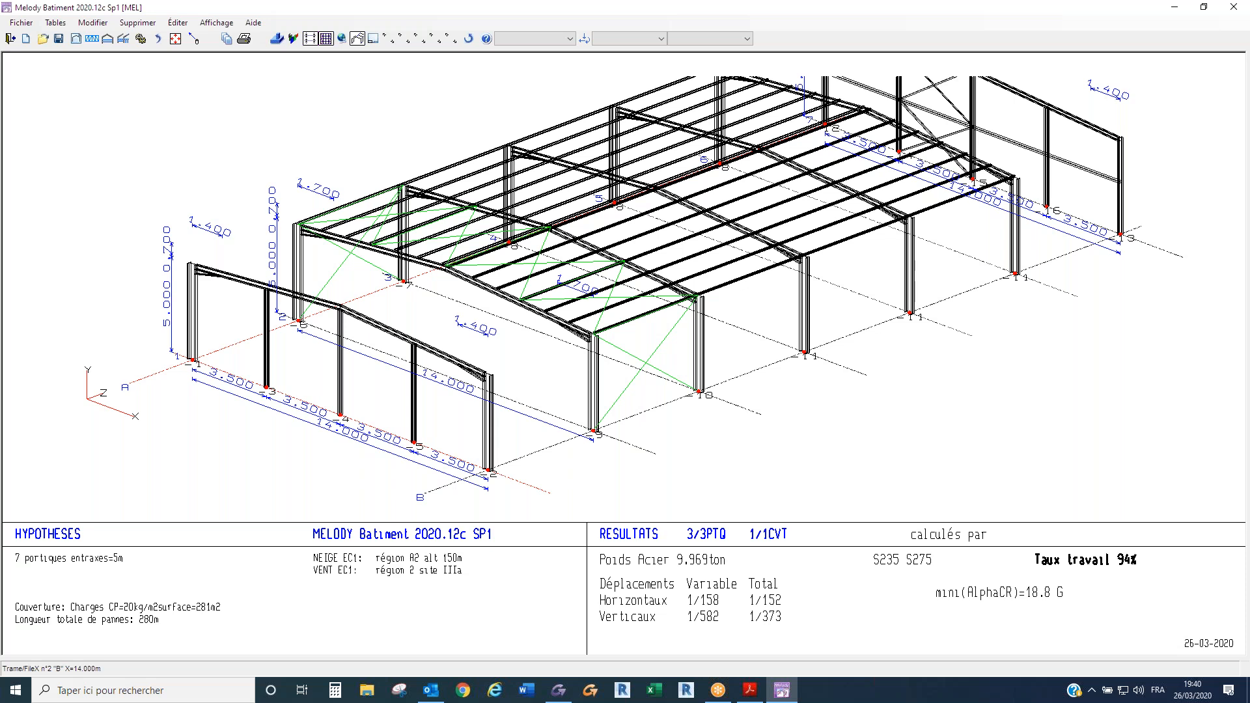
scroll(495, 250, "down", 1)
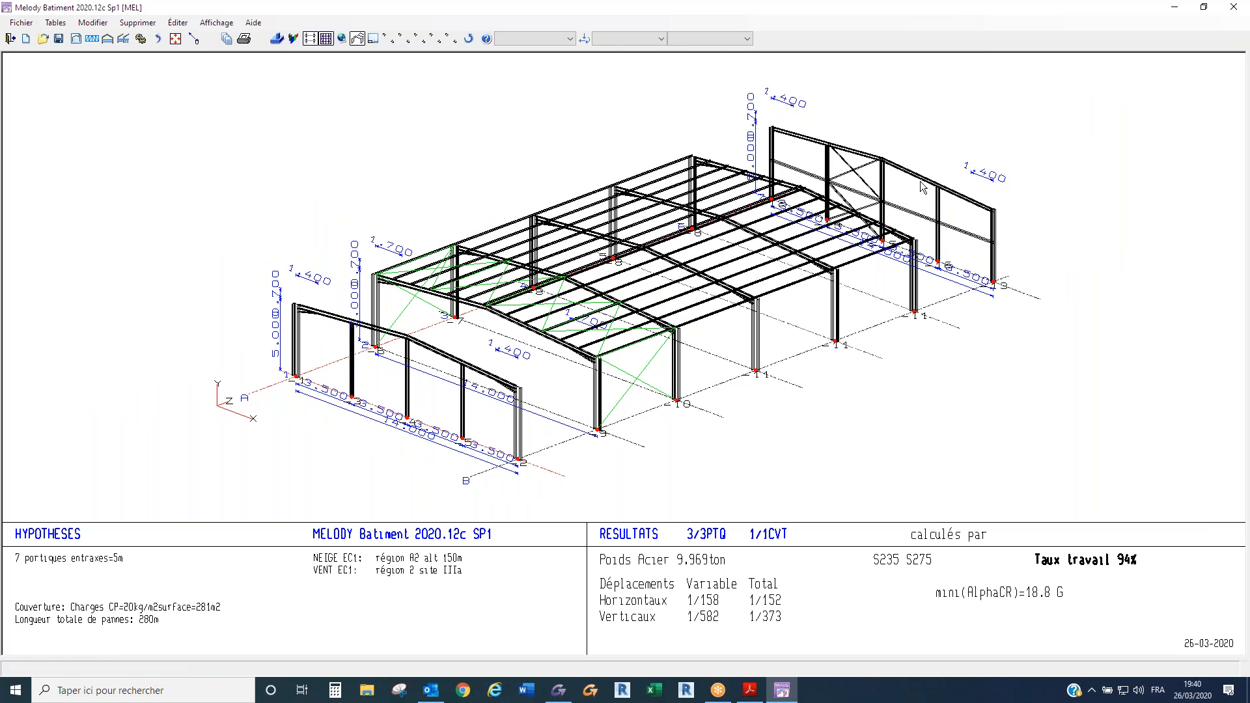
right_click(599, 398)
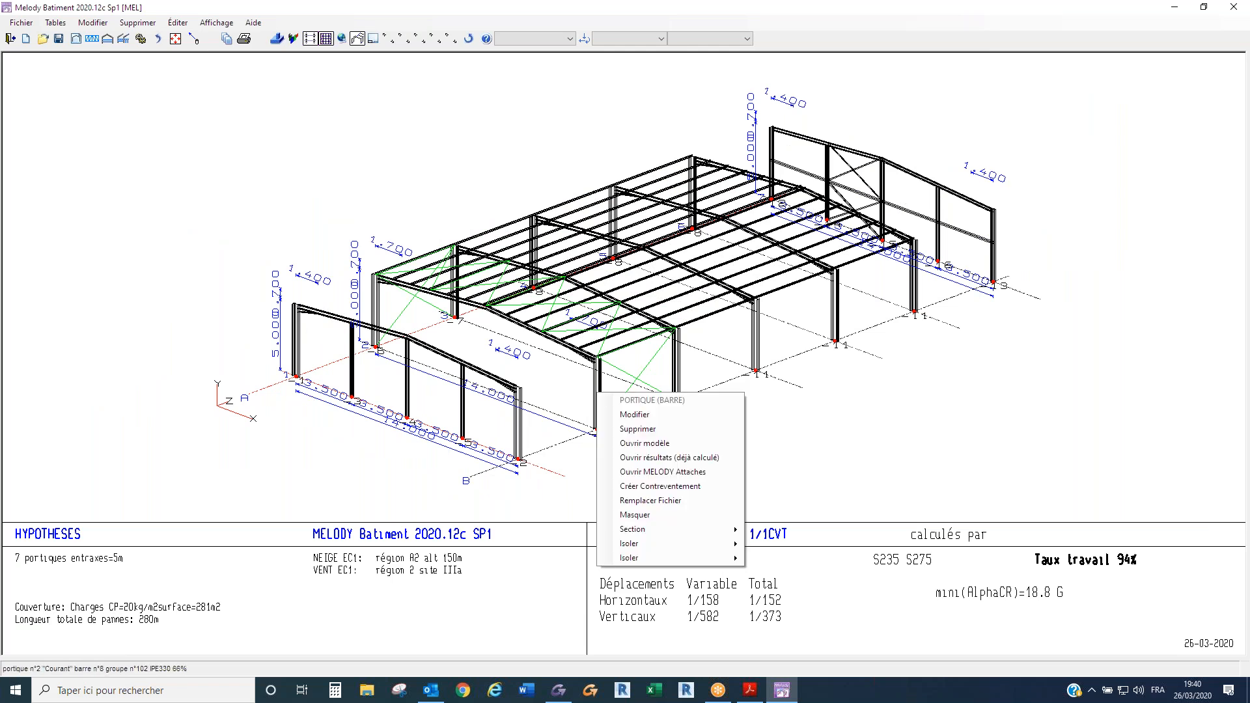
left_click(644, 443)
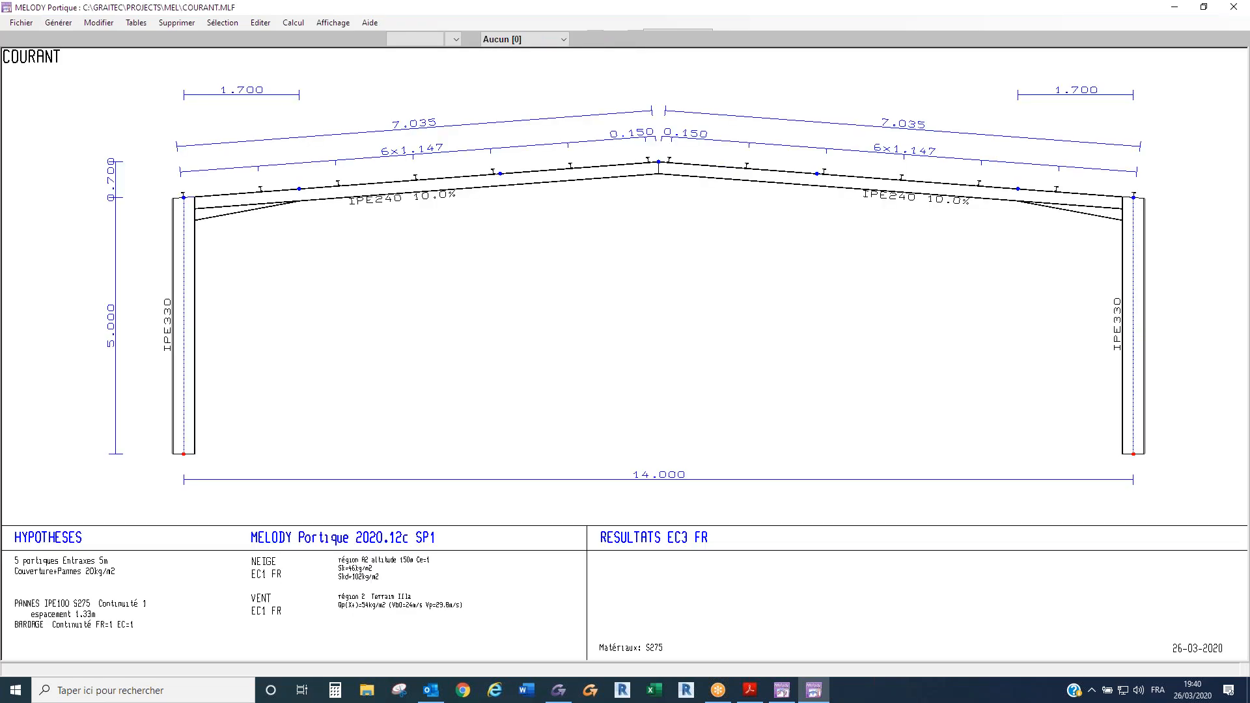
- Set purlin groups 1 and 2 of the Courant frame to 6 spans with a span offset of -1
double_click(570, 168)
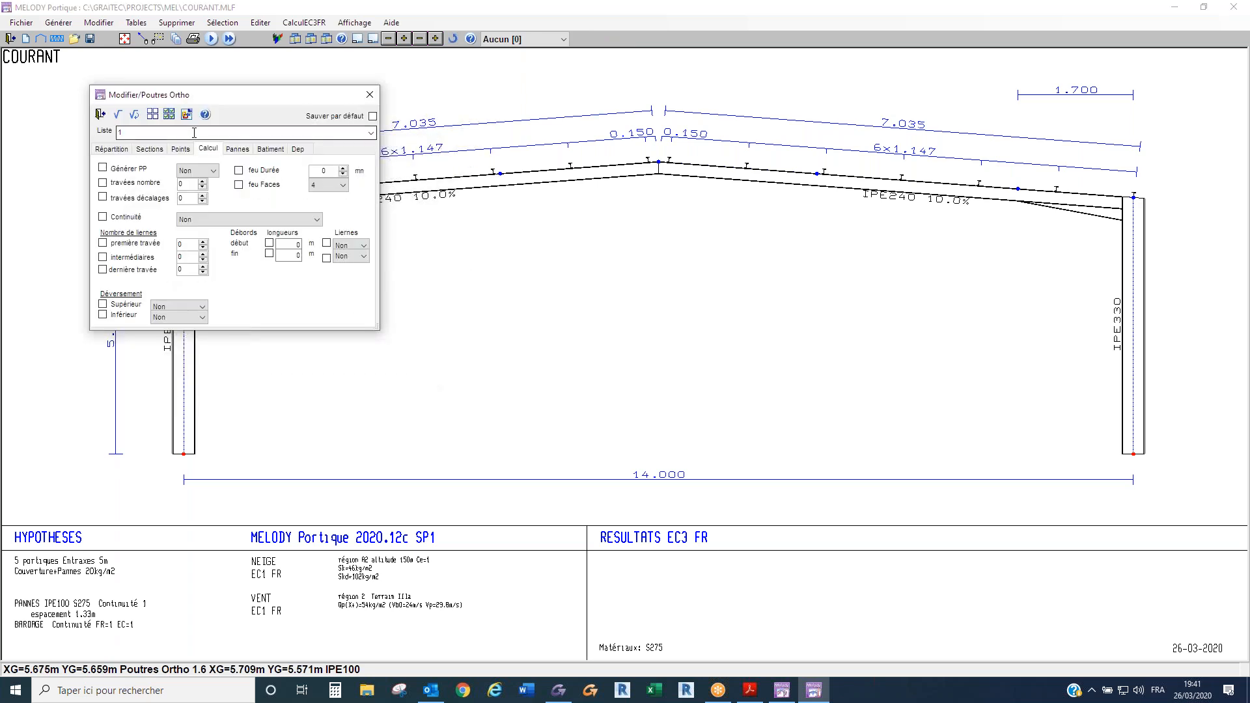
type("2")
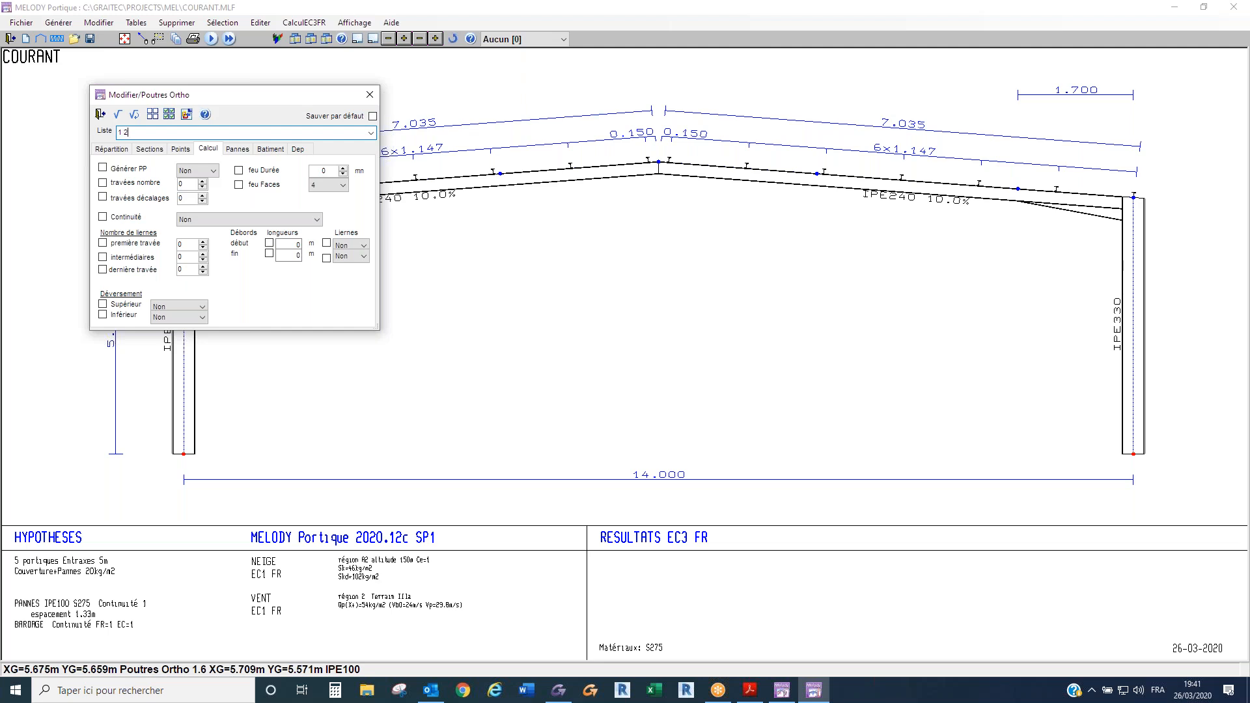
left_click(187, 185)
left_click_drag(186, 184, 158, 185)
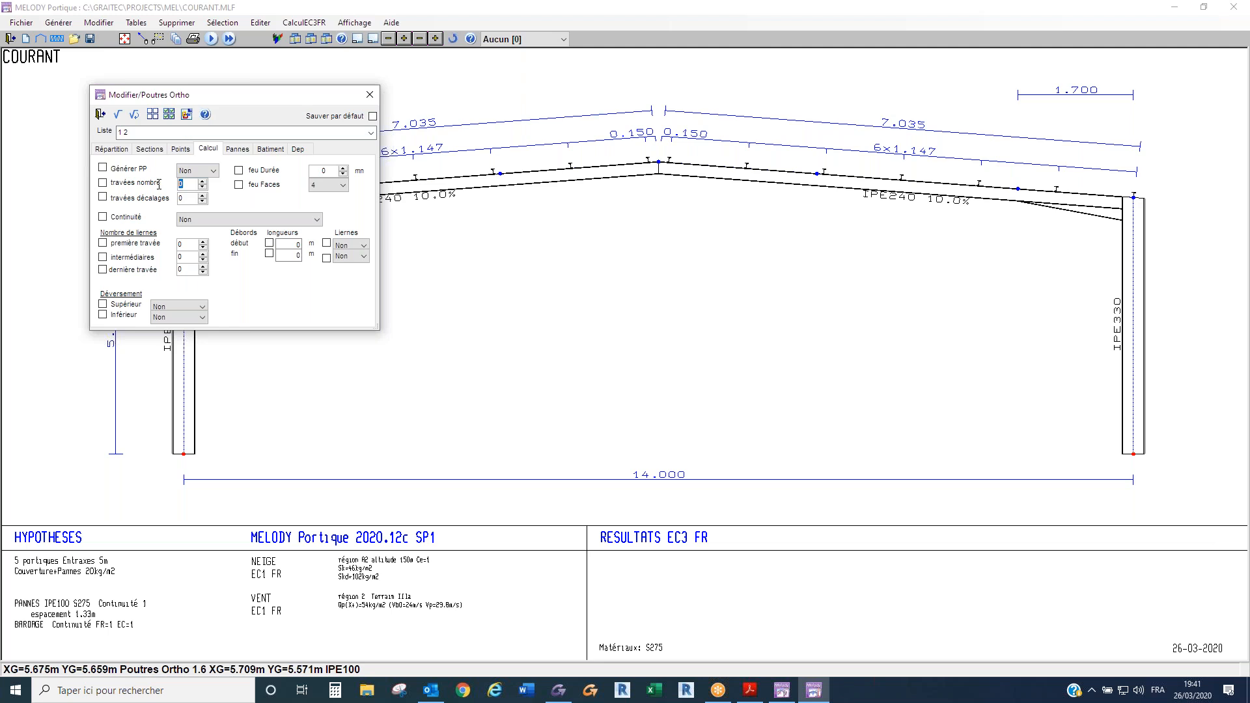
type("6")
left_click(205, 202)
left_click(117, 114)
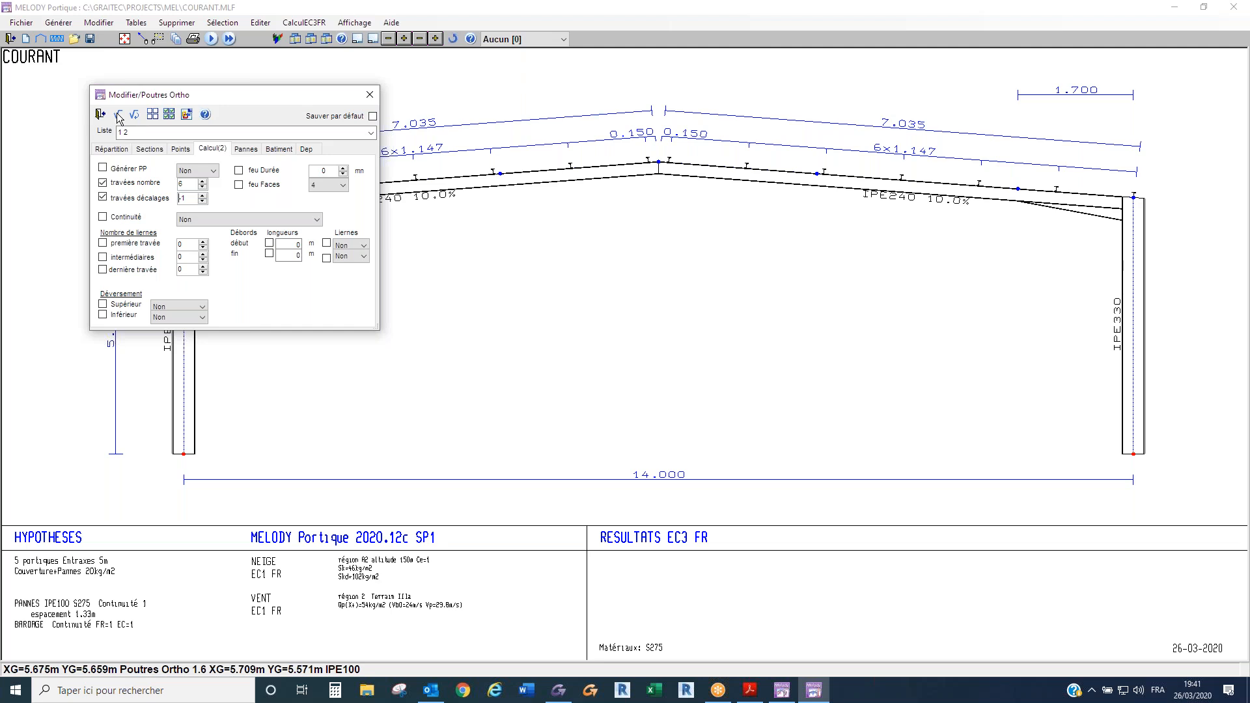